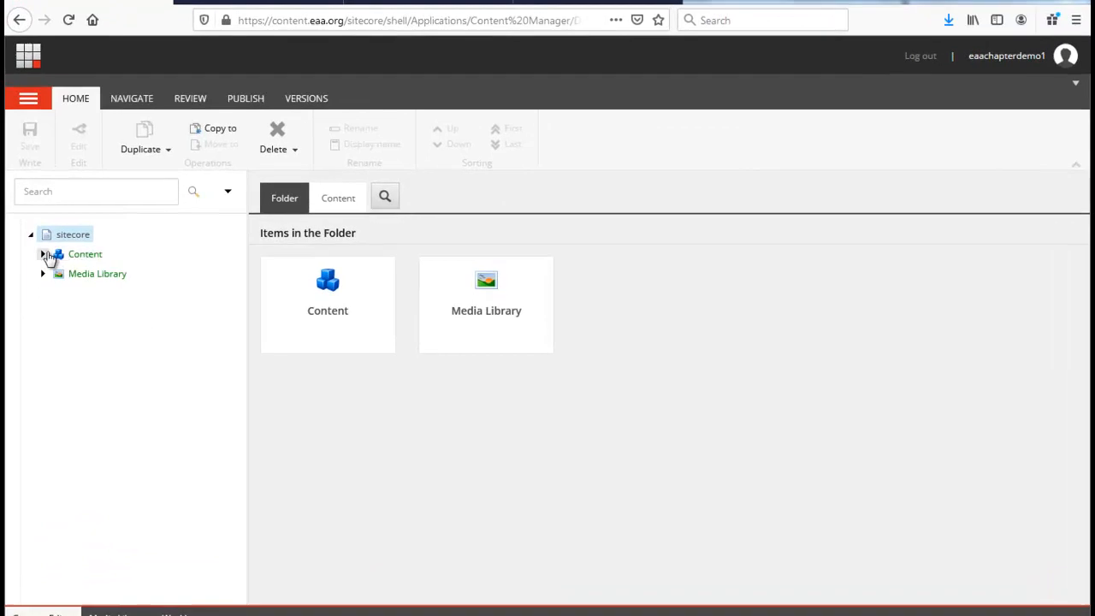
Step: Expand the content tree down to the pages under EAADEMO1
{"action": "left_click", "coordinate": [43, 254]}
{"action": "left_click", "coordinate": [55, 275]}
{"action": "left_click", "coordinate": [63, 293]}
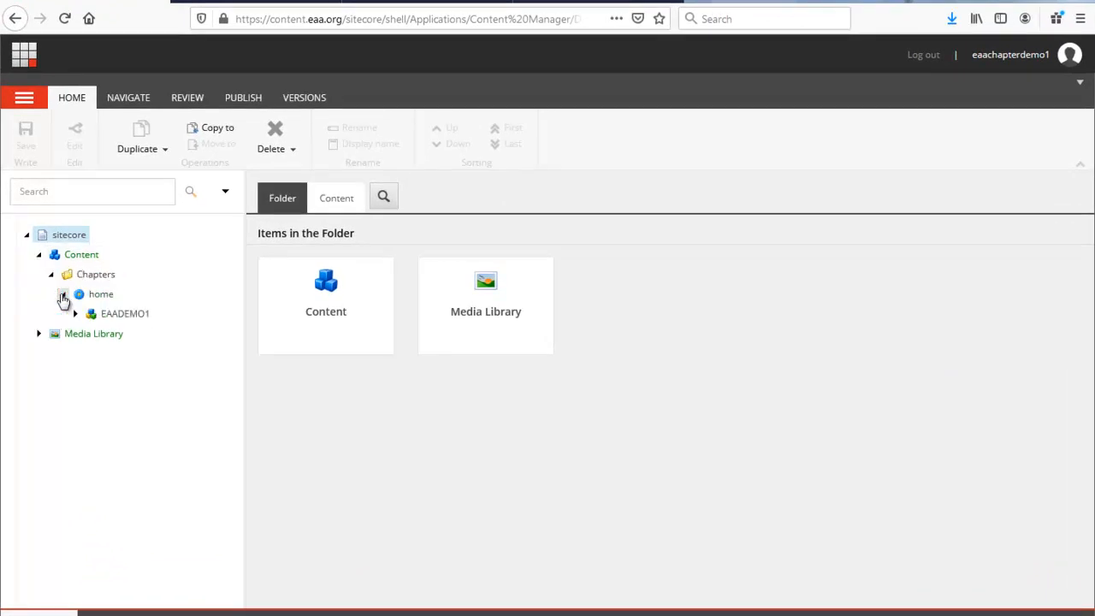
{"action": "left_click", "coordinate": [75, 314]}
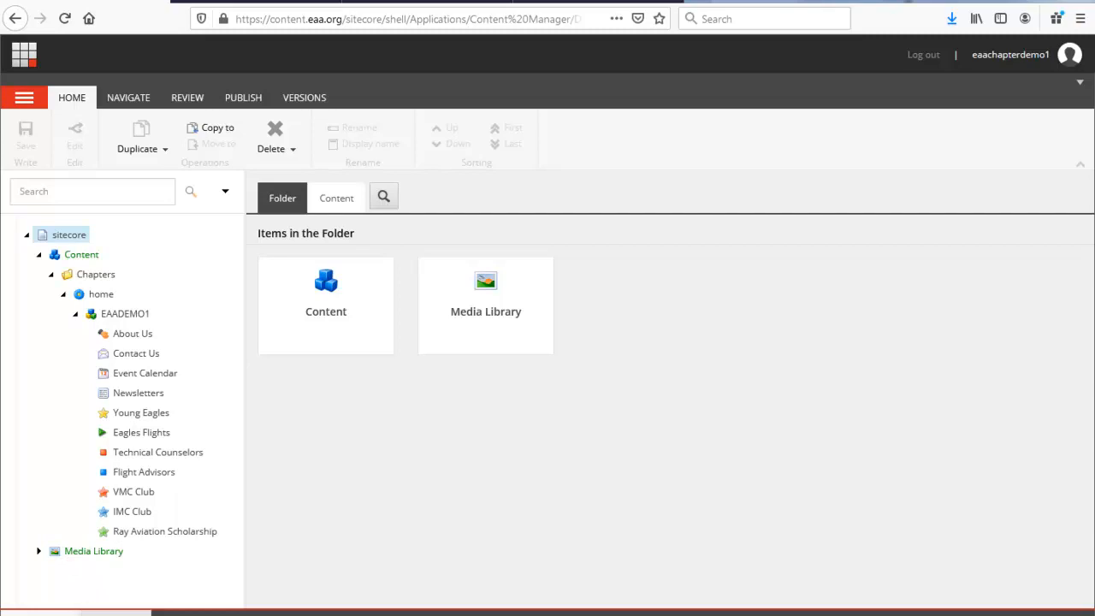
Step: Open the Files folder of EAADEMO1 under Chapter Folders in the Media Library
{"action": "left_click", "coordinate": [115, 613]}
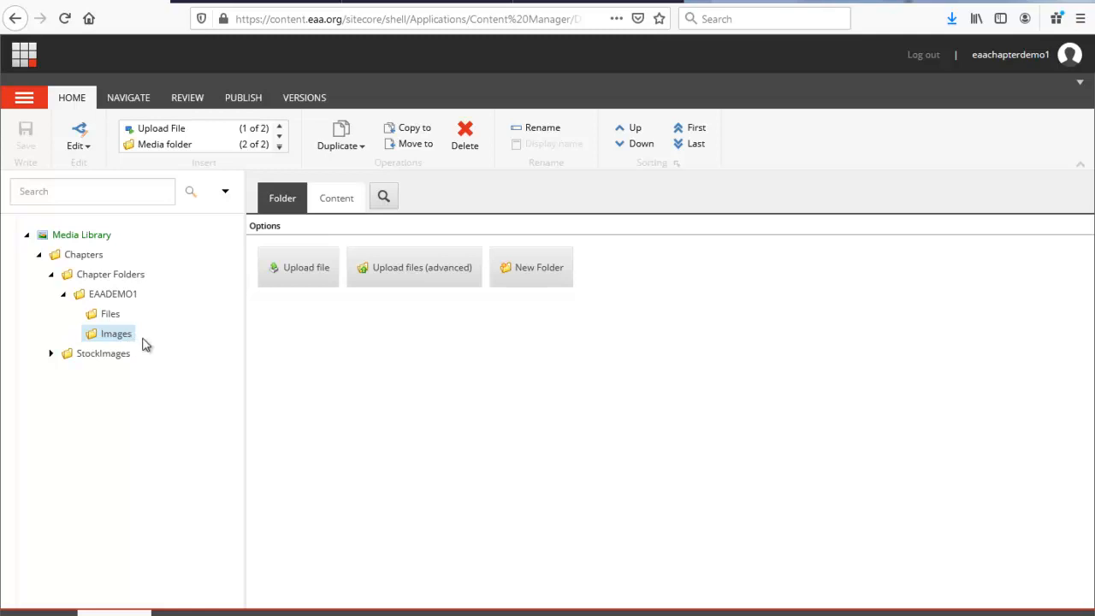
{"action": "left_click", "coordinate": [106, 316]}
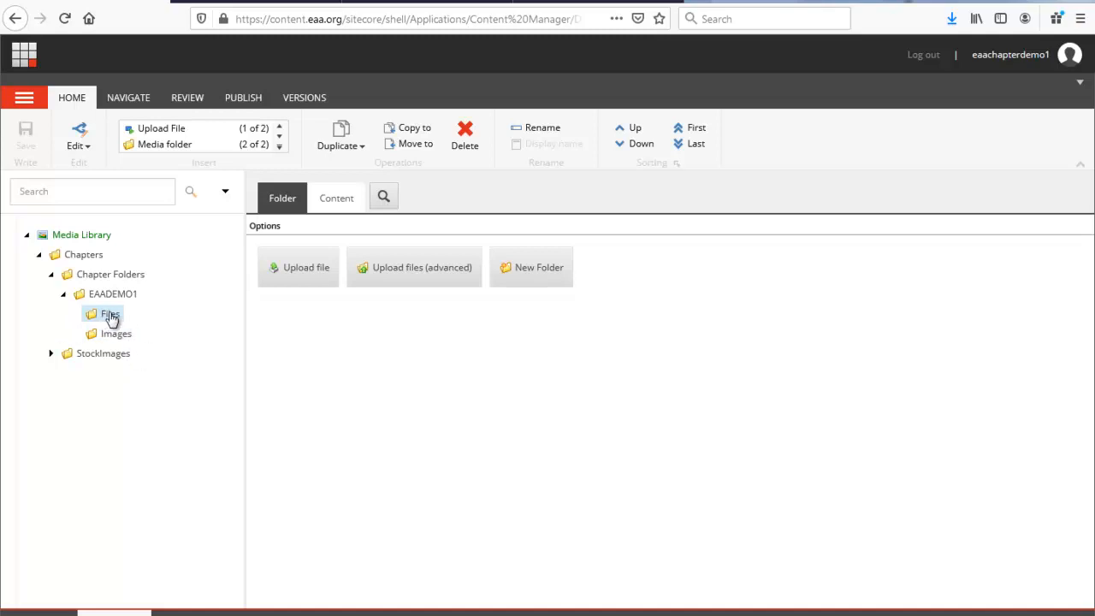
{"action": "left_click", "coordinate": [112, 316]}
Step: Upload the 252Pylon_Oct2019 PDF from the Chapter Websites Newsletter folder into the Files folder
{"action": "left_click", "coordinate": [306, 268]}
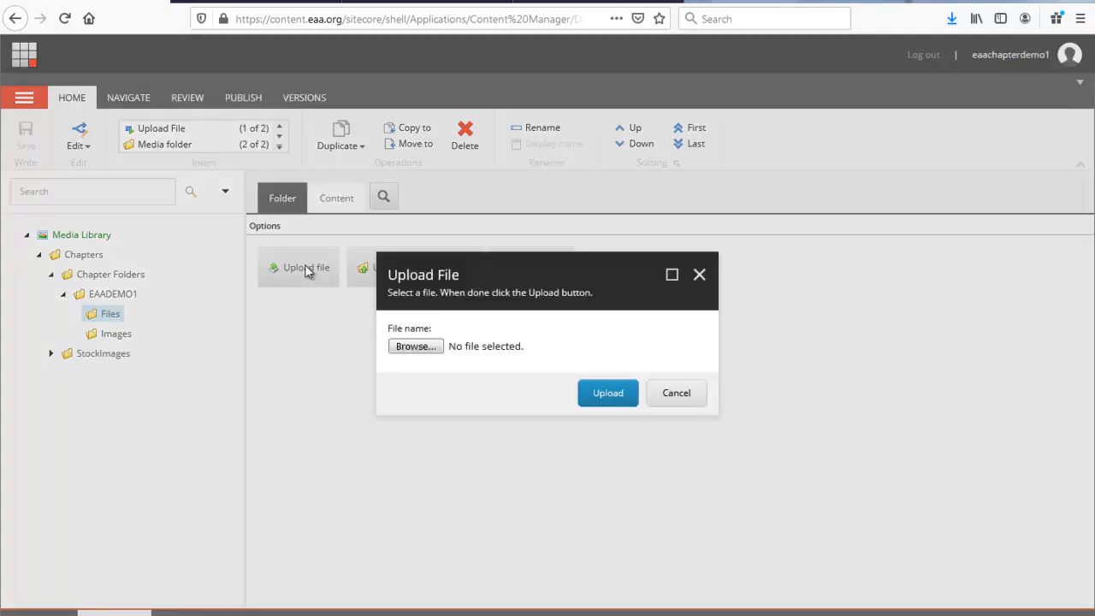
{"action": "left_click", "coordinate": [425, 354]}
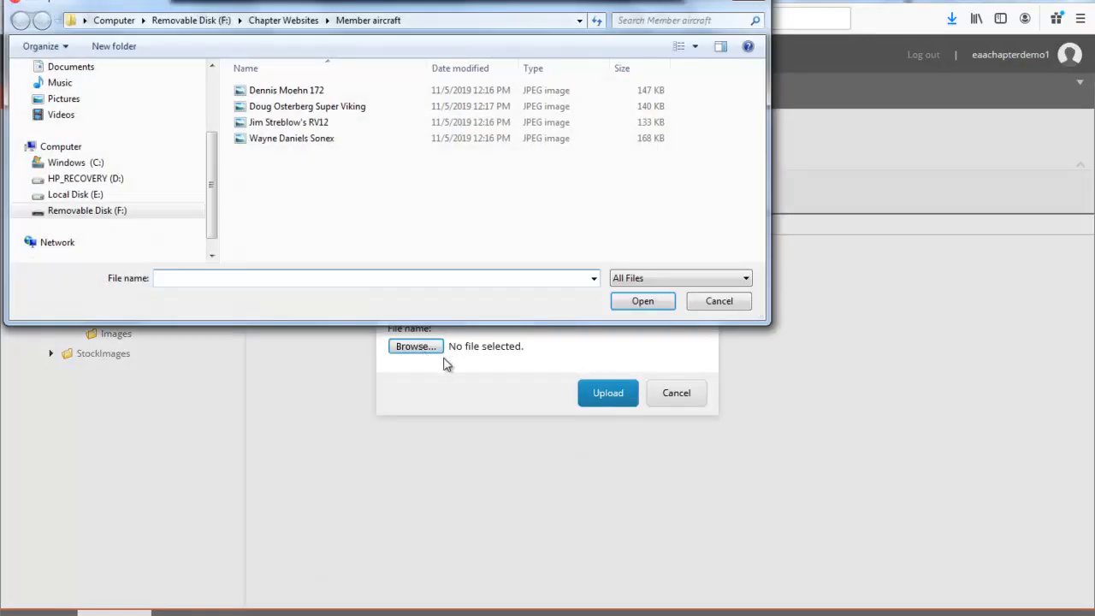
{"action": "left_click", "coordinate": [299, 23]}
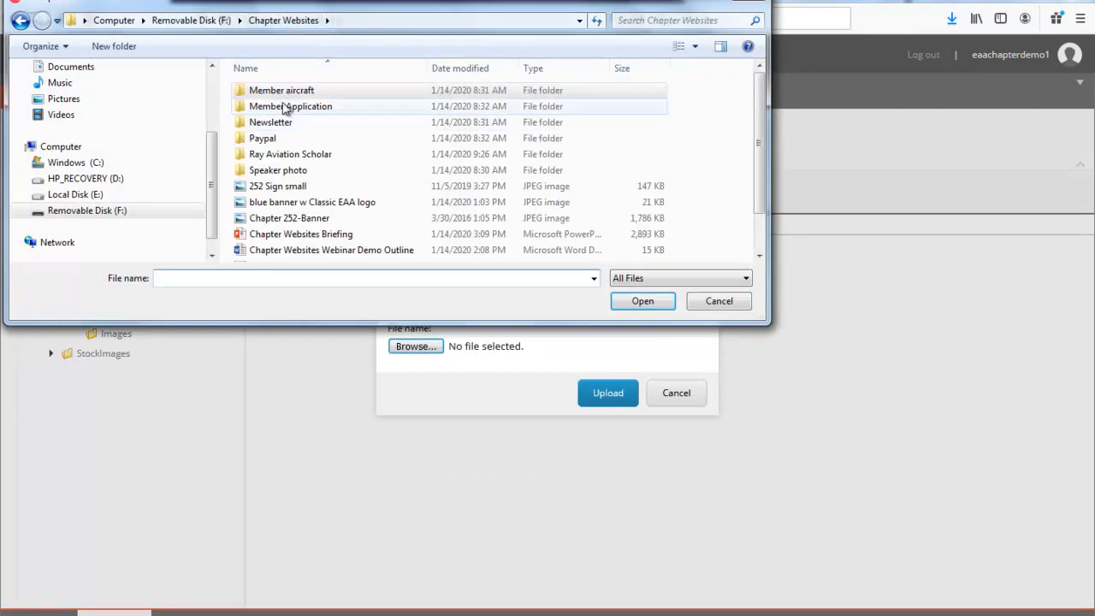
{"action": "double_click", "coordinate": [276, 122]}
{"action": "left_click", "coordinate": [278, 90]}
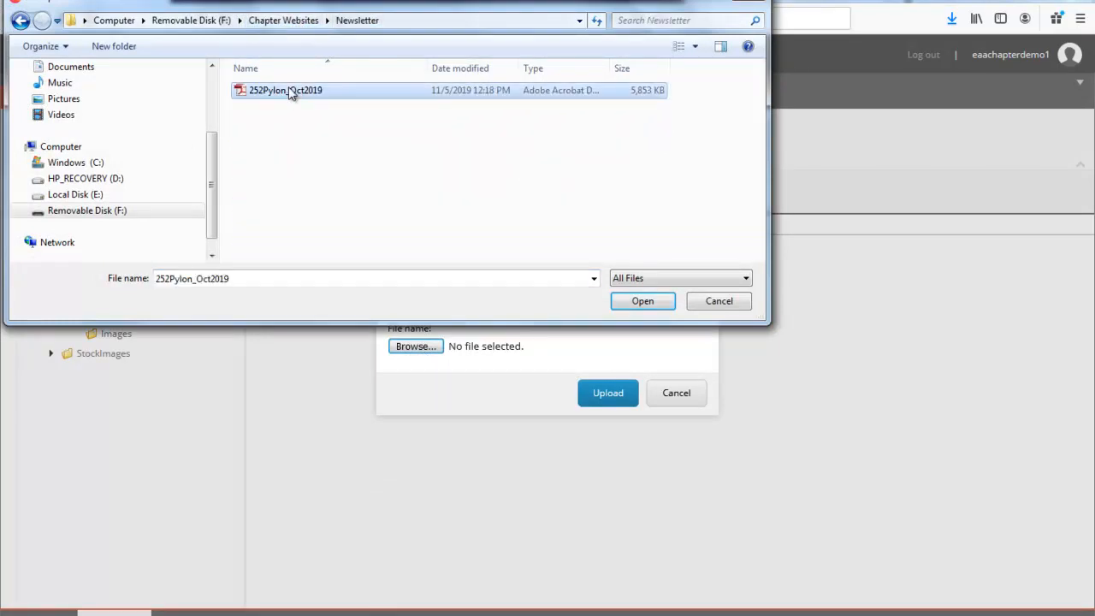
{"action": "left_click", "coordinate": [626, 296]}
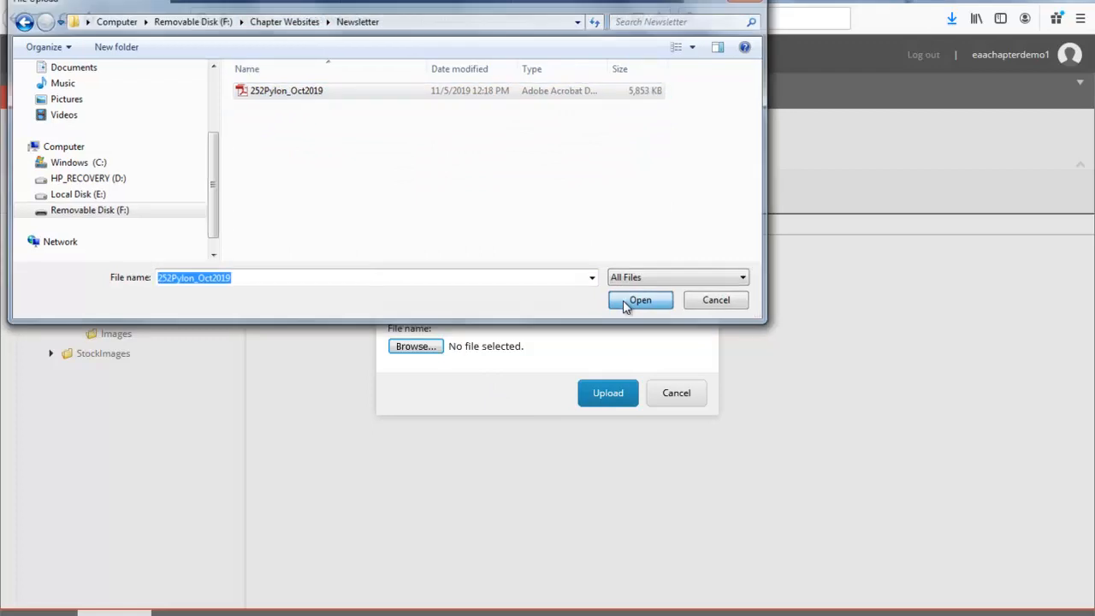
{"action": "left_click", "coordinate": [624, 397]}
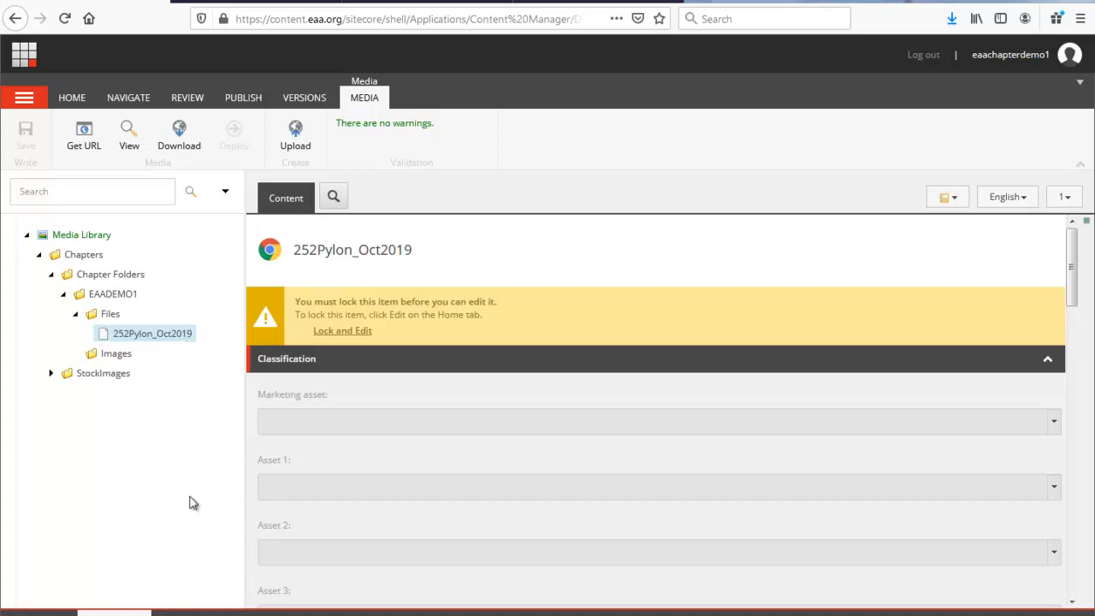
Step: Reload the Content Editor and lock the EAADEMO1 Newsletters page for editing
{"action": "key", "text": "F5"}
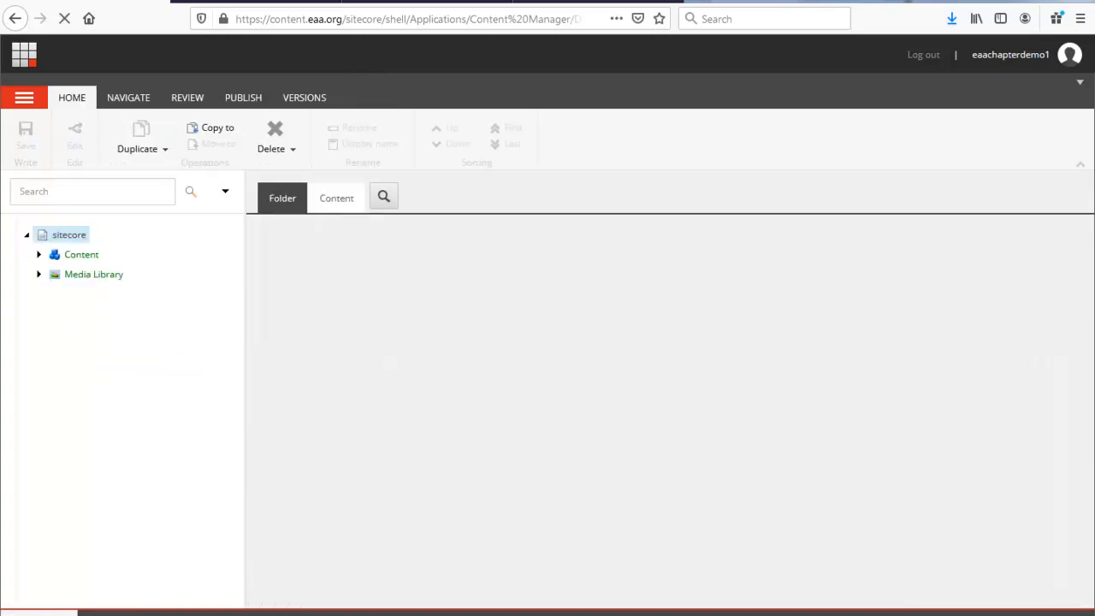
{"action": "left_click", "coordinate": [39, 255]}
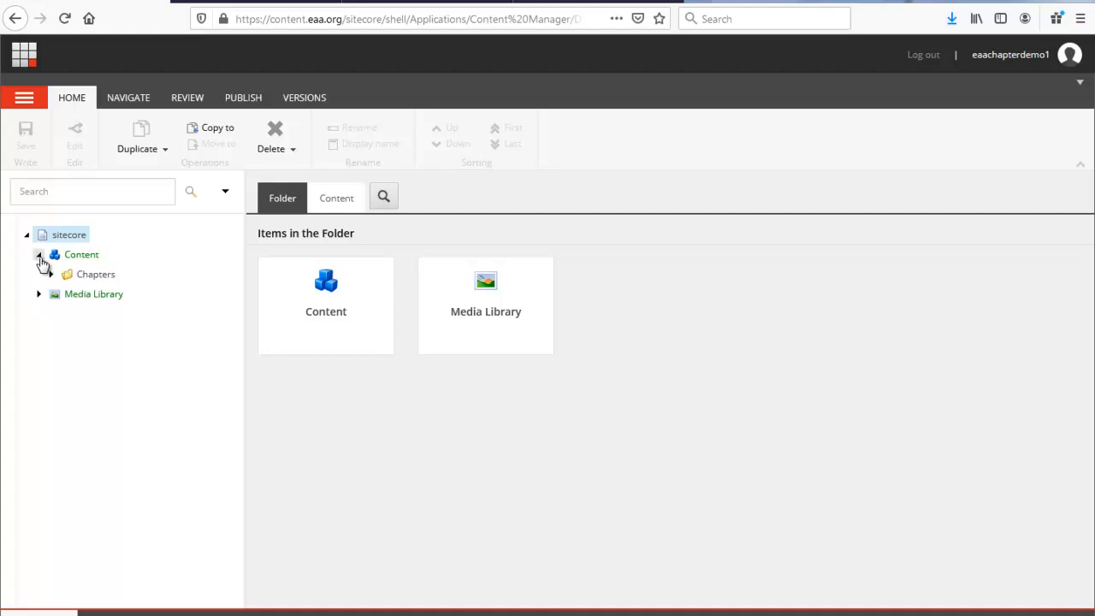
{"action": "left_click", "coordinate": [50, 274]}
{"action": "left_click", "coordinate": [62, 294]}
{"action": "left_click", "coordinate": [75, 313]}
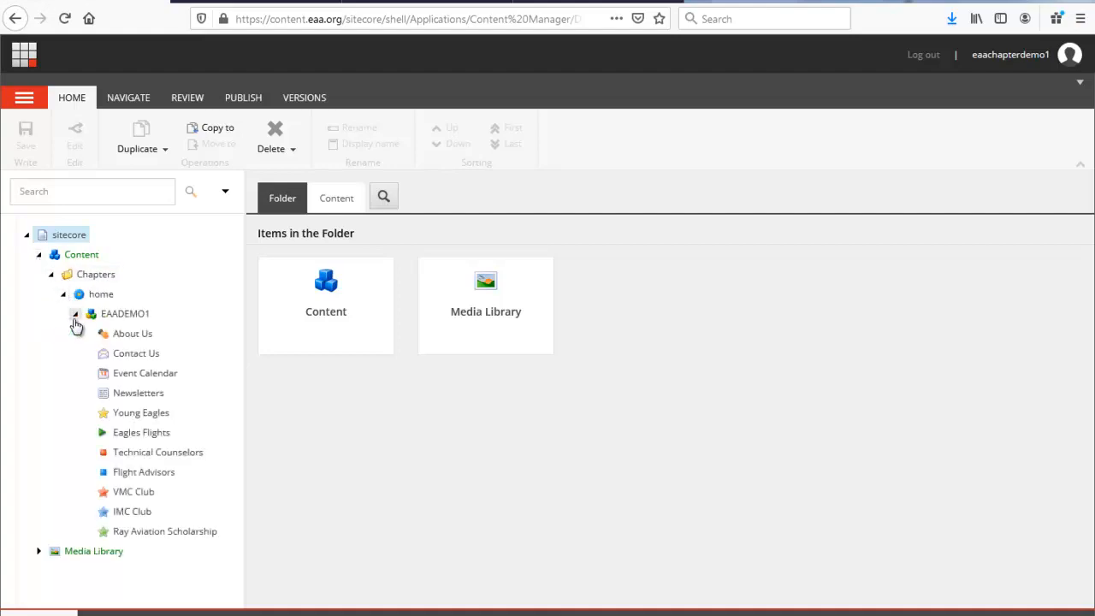
{"action": "left_click", "coordinate": [139, 393]}
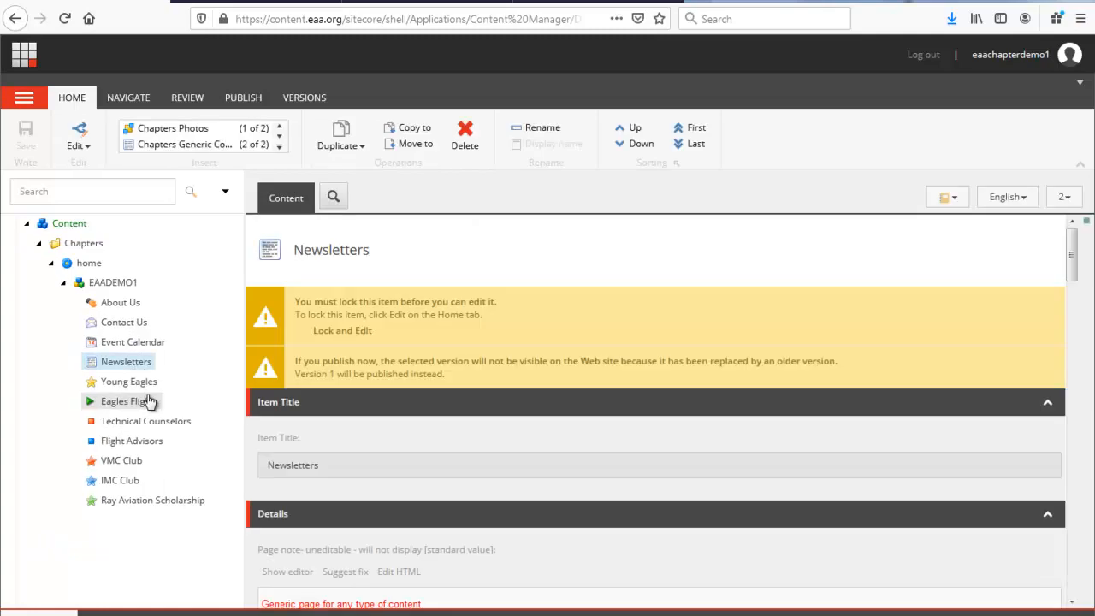
{"action": "left_click", "coordinate": [330, 333]}
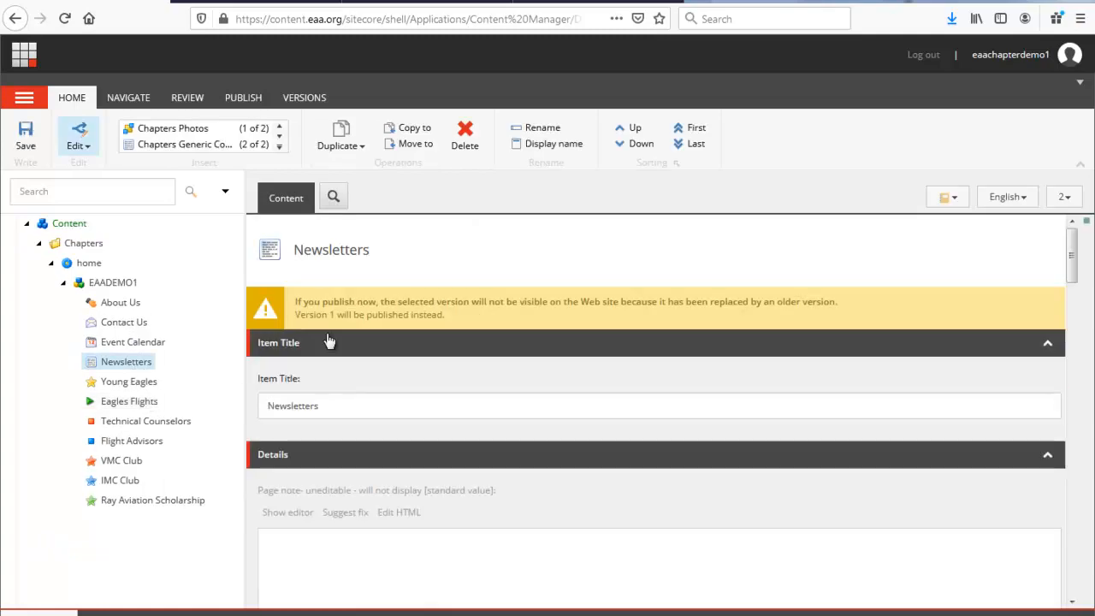
Step: Open the Page Content in the rich text editor and replace the "Year Title" heading with "2019 Newslettters"
{"action": "scroll", "coordinate": [413, 395], "scroll_direction": "down", "scroll_amount": 5}
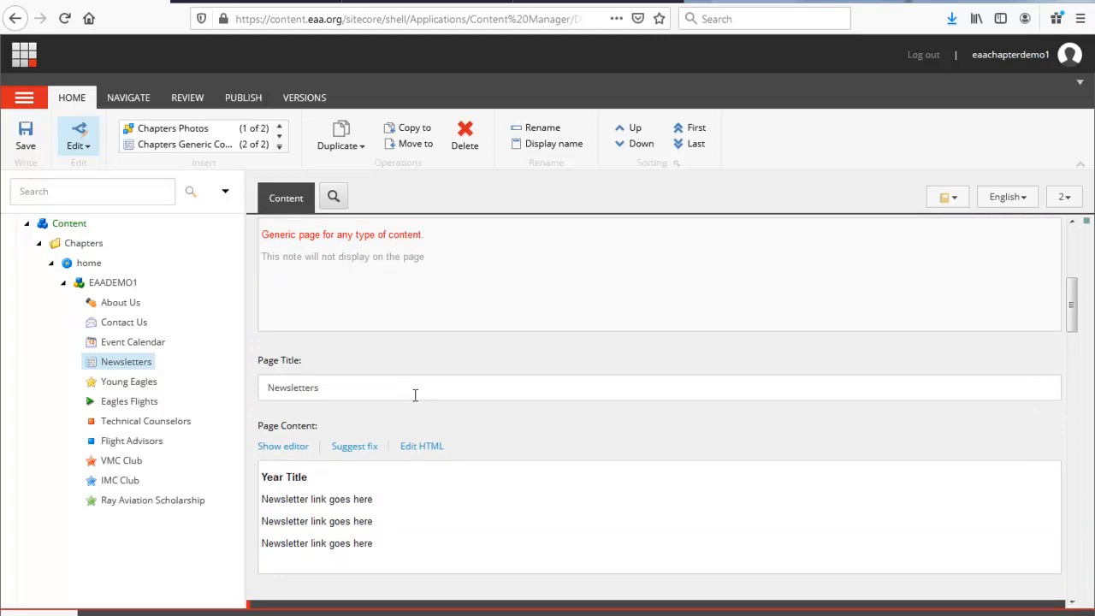
{"action": "left_click", "coordinate": [283, 451]}
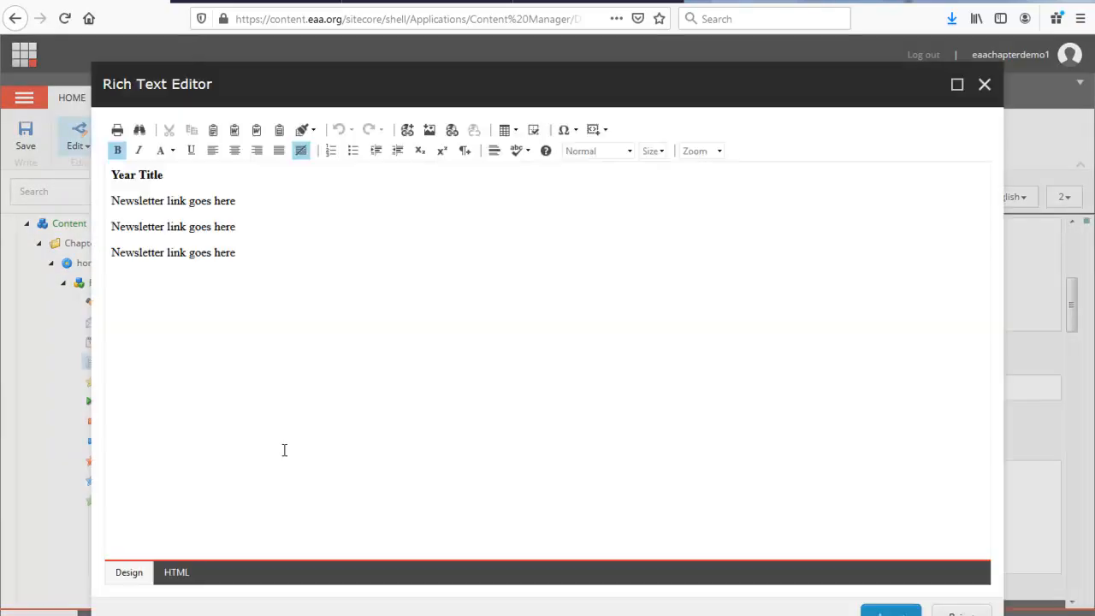
{"action": "left_click_drag", "start_coordinate": [109, 170], "coordinate": [200, 174]}
{"action": "type", "text": "209"}
{"action": "key", "text": "BackSpace"}
{"action": "type", "text": "19 Ne"}
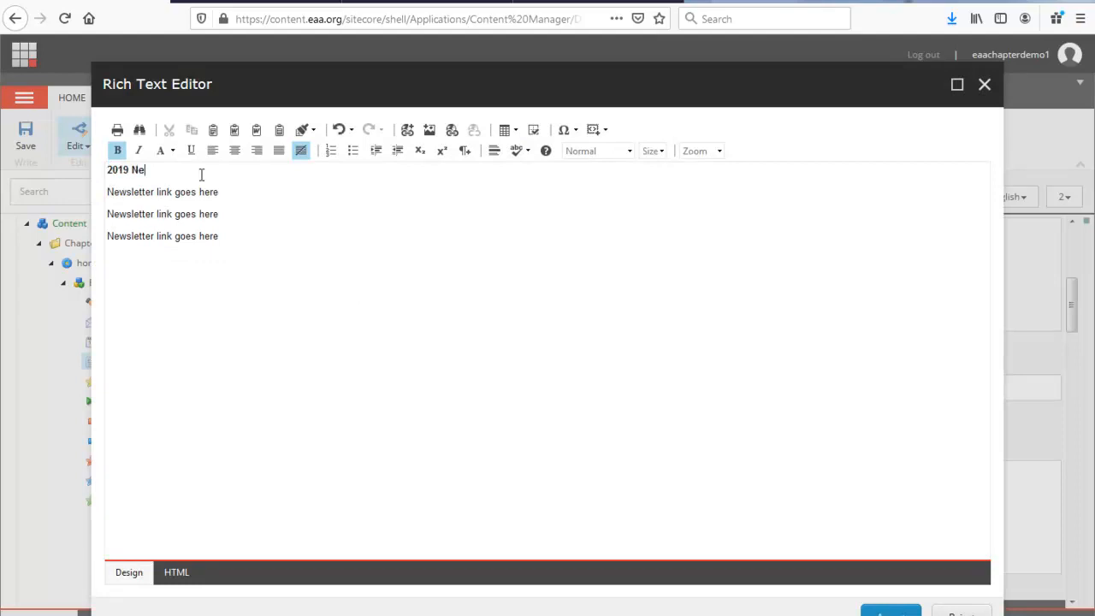
{"action": "type", "text": "wslettters"}
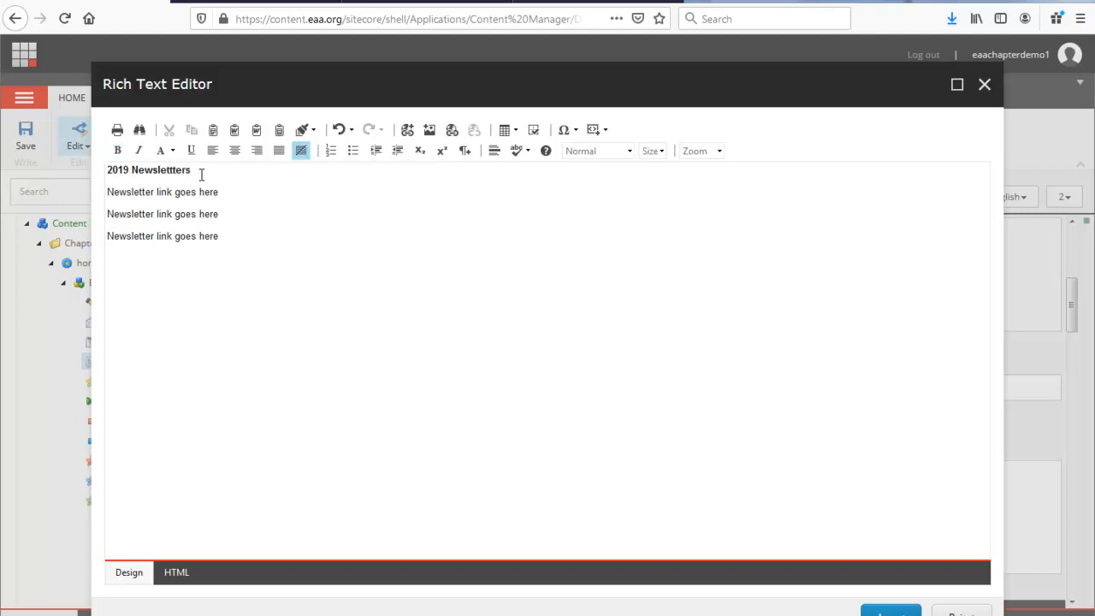
Step: Replace the three "Newsletter link goes here" placeholder lines with "October"
{"action": "key", "text": "shift+Down"}
{"action": "key", "text": "shift+Down"}
{"action": "key", "text": "shift+Down"}
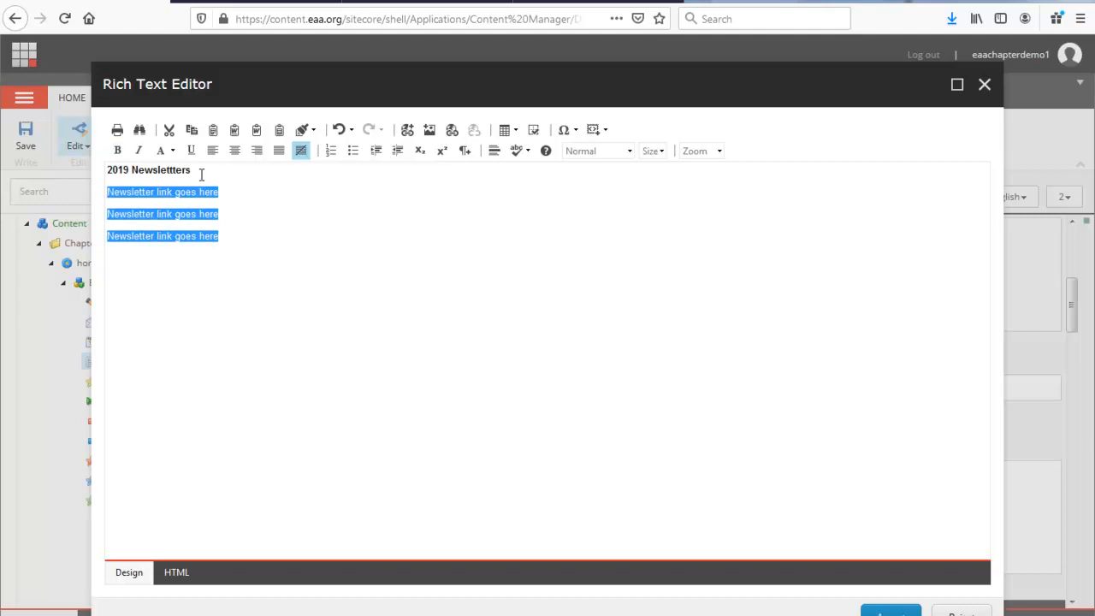
{"action": "type", "text": "O"}
{"action": "type", "text": "cto"}
{"action": "key", "text": "BackSpace"}
{"action": "type", "text": "tober"}
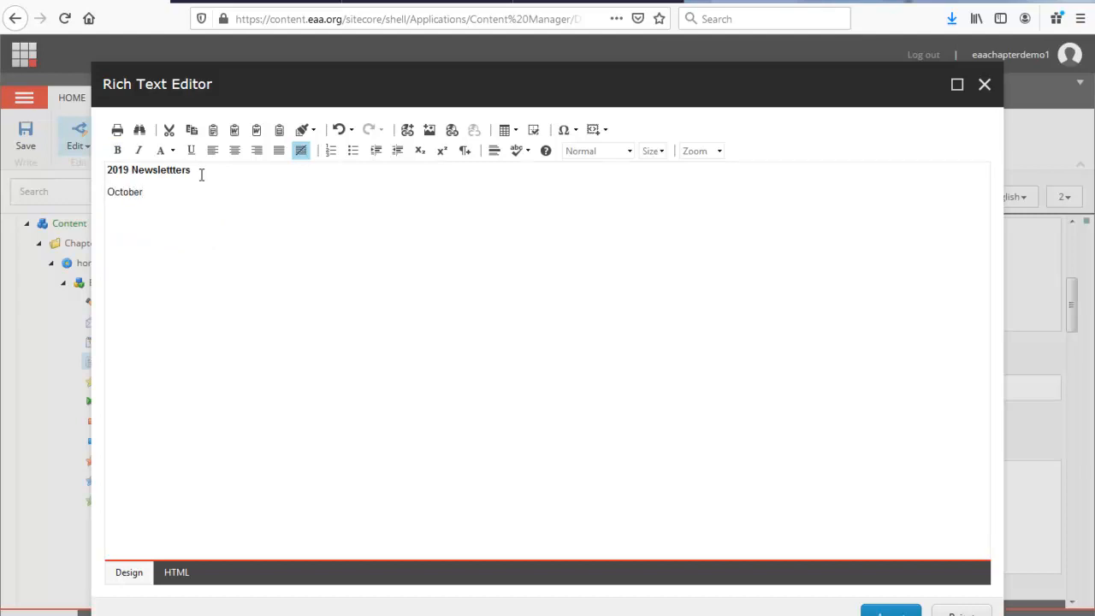
Step: Link the word October to the media item 252Pylon_Oct2019 in EAADEMO1's Files folder and accept the edited page content
{"action": "key", "text": "shift+Home"}
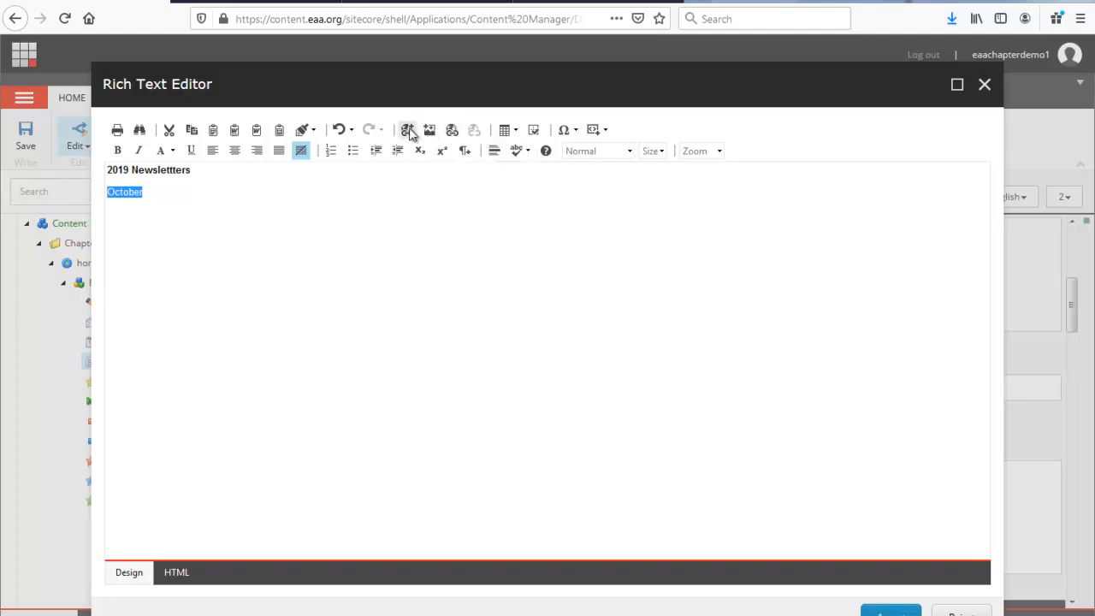
{"action": "left_click", "coordinate": [408, 130]}
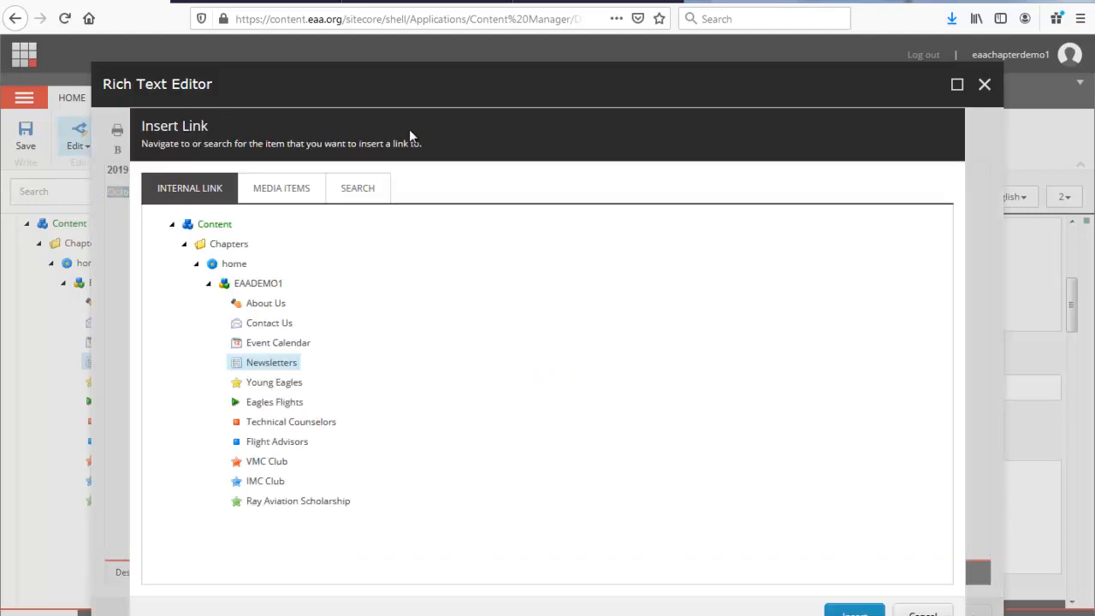
{"action": "left_click", "coordinate": [286, 186]}
{"action": "left_click", "coordinate": [184, 244]}
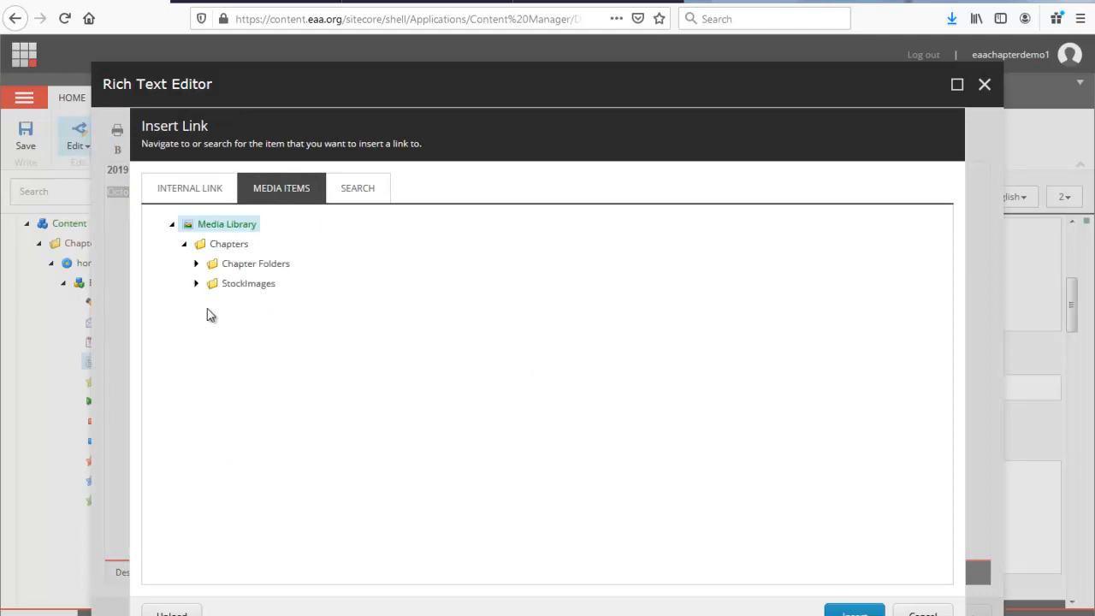
{"action": "left_click", "coordinate": [196, 264]}
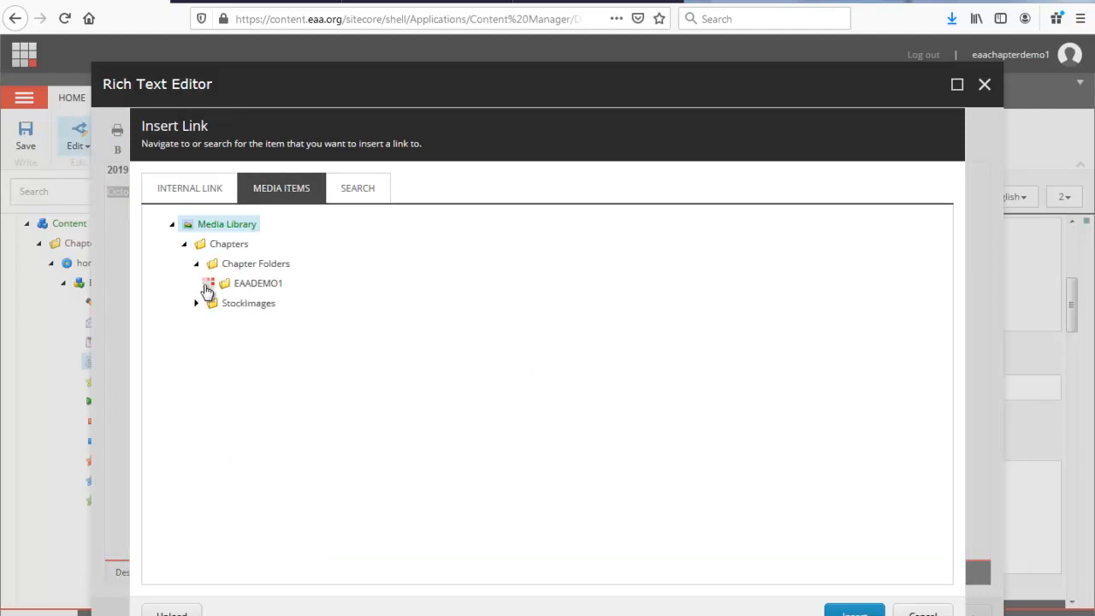
{"action": "left_click", "coordinate": [207, 284]}
{"action": "left_click", "coordinate": [221, 303]}
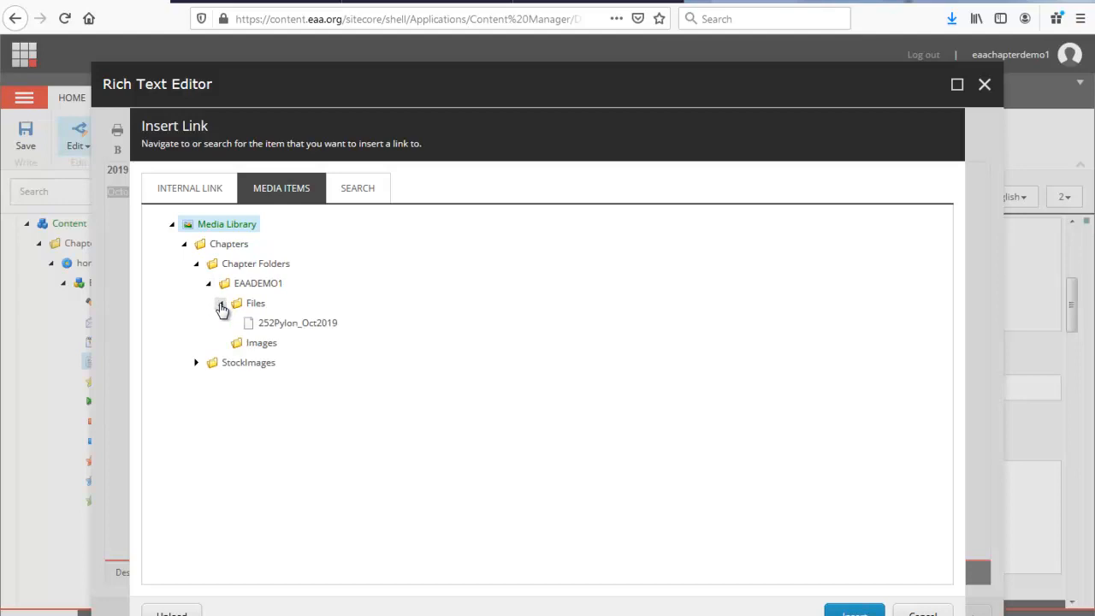
{"action": "left_click", "coordinate": [297, 329]}
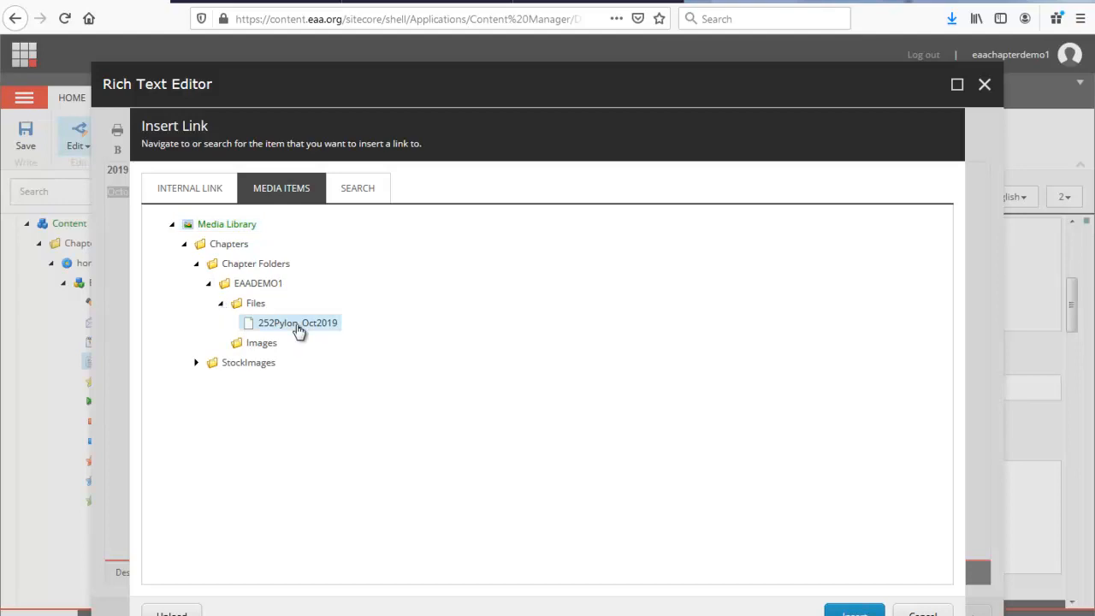
{"action": "left_click", "coordinate": [855, 611]}
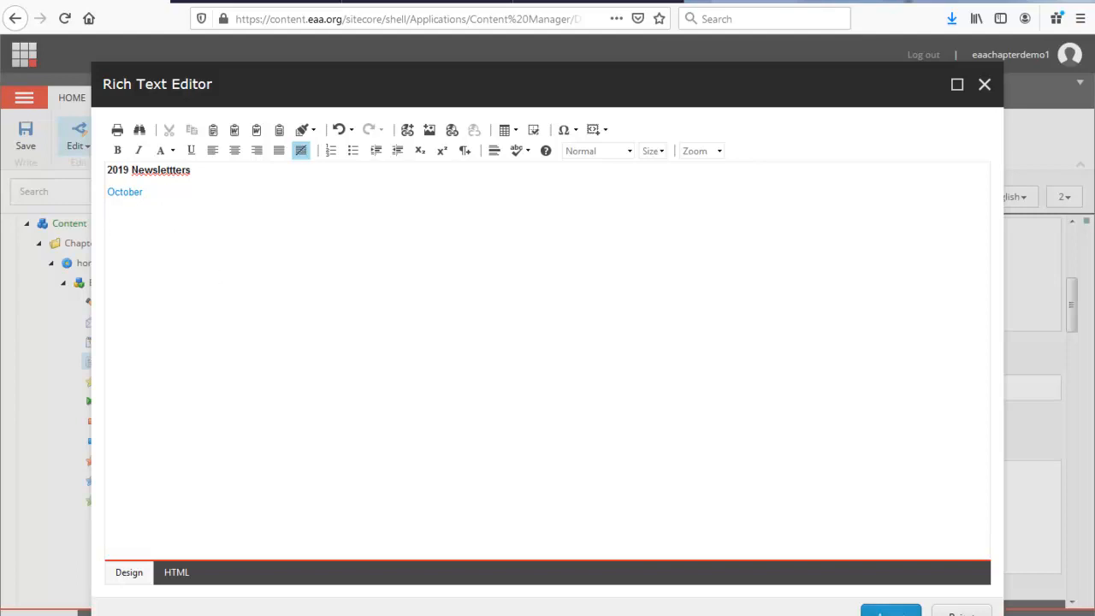
{"action": "left_click", "coordinate": [891, 611]}
Step: Save the Newsletters page and smart publish it with its subitems and related items
{"action": "left_click", "coordinate": [27, 137]}
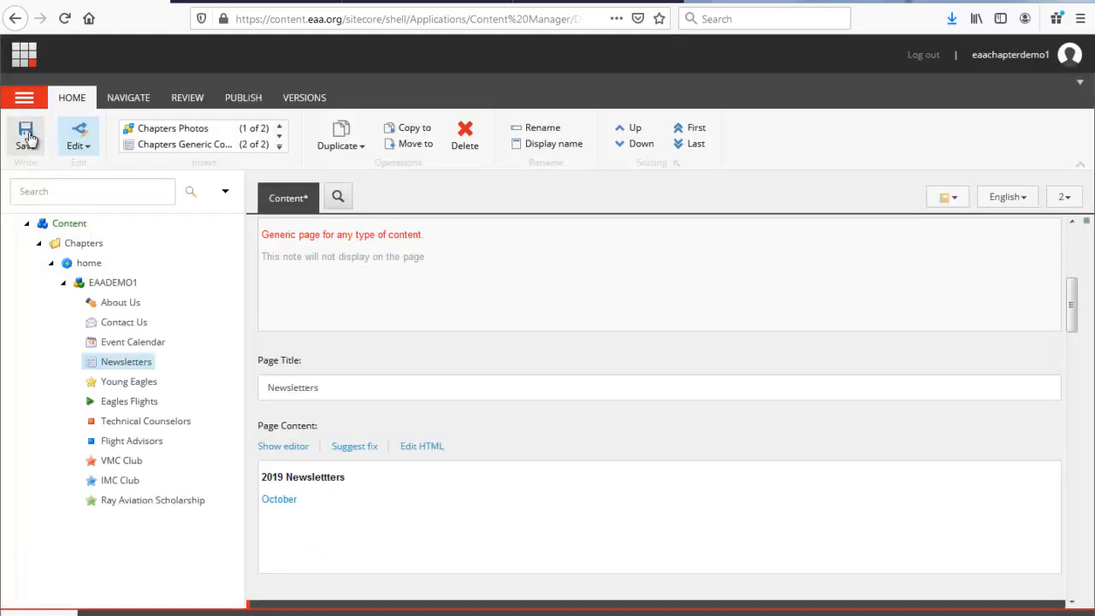
{"action": "left_click", "coordinate": [223, 99]}
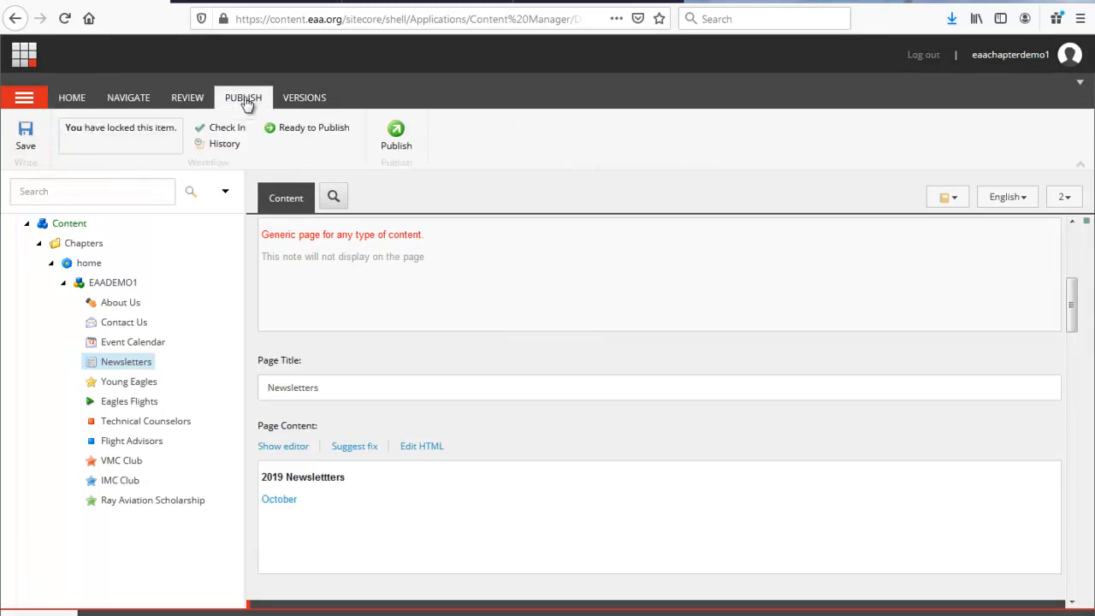
{"action": "left_click", "coordinate": [325, 142]}
{"action": "left_click", "coordinate": [330, 142]}
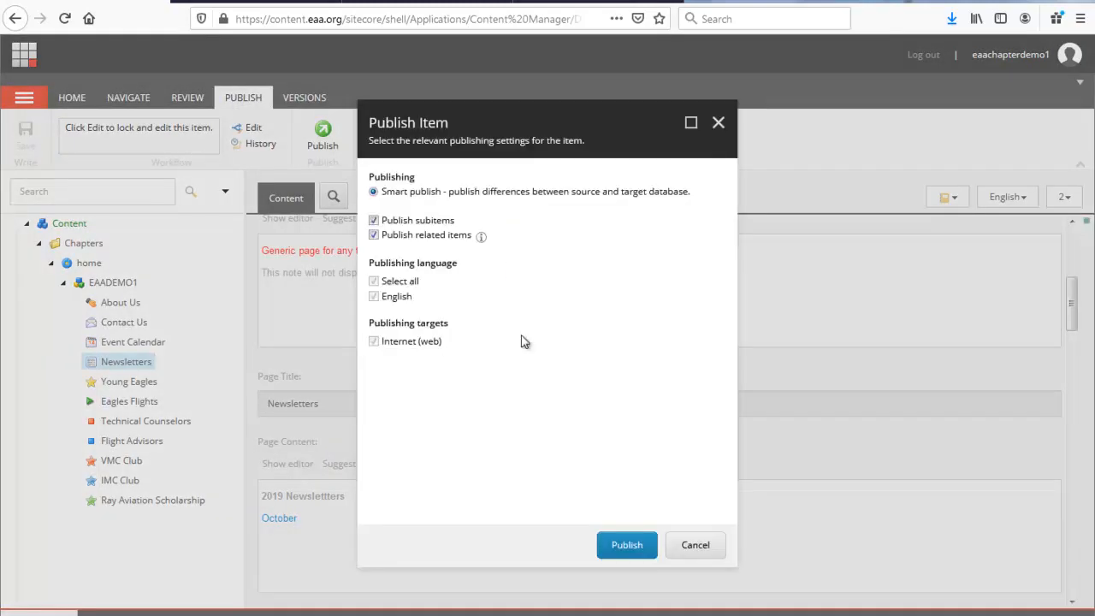
{"action": "left_click", "coordinate": [610, 545]}
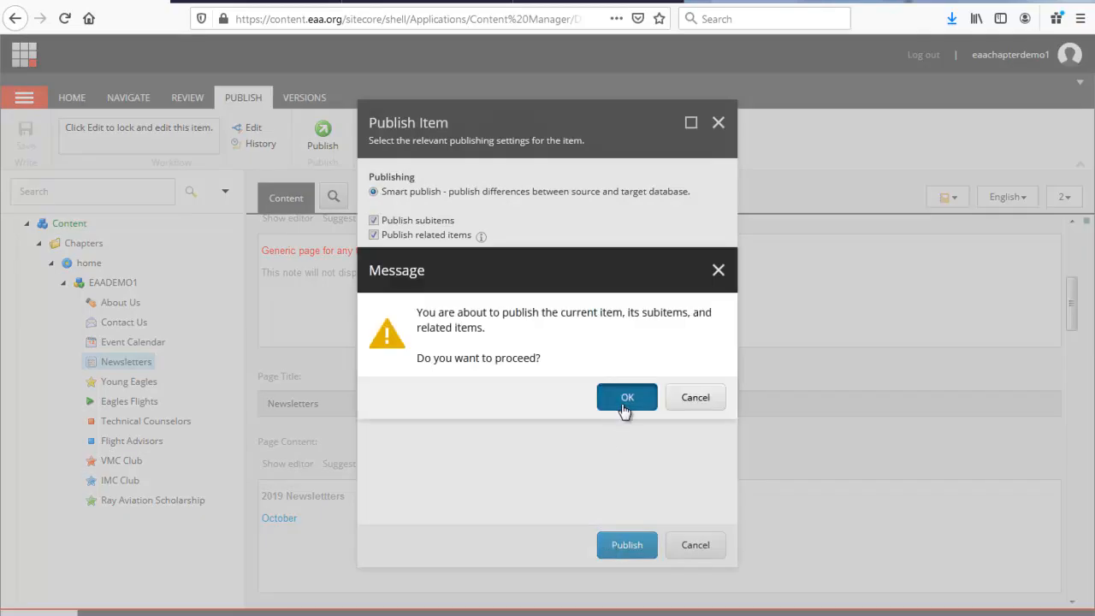
{"action": "left_click", "coordinate": [626, 398]}
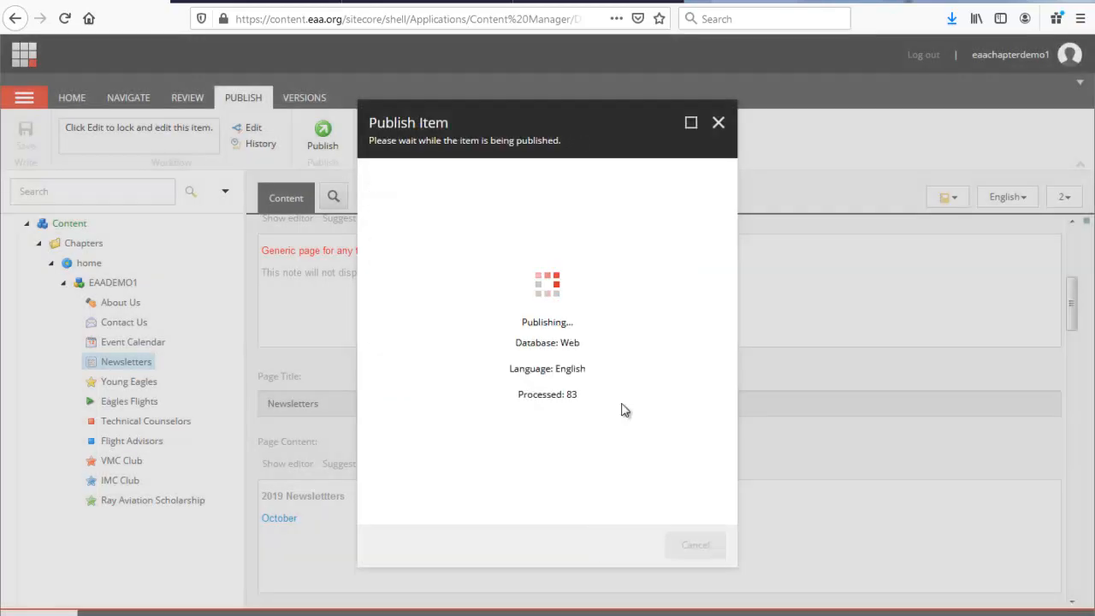
{"action": "left_click", "coordinate": [694, 545]}
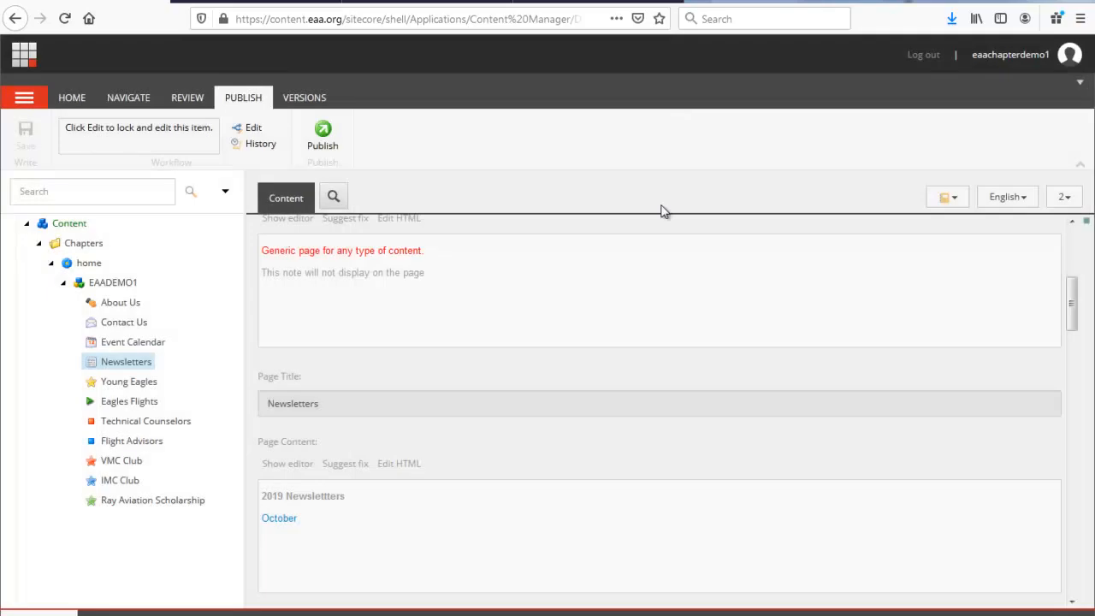
Step: Reload the live EAADEMO1 chapter site, go to its Newsletters page and open the October newsletter link to check it
{"action": "left_click", "coordinate": [416, 3]}
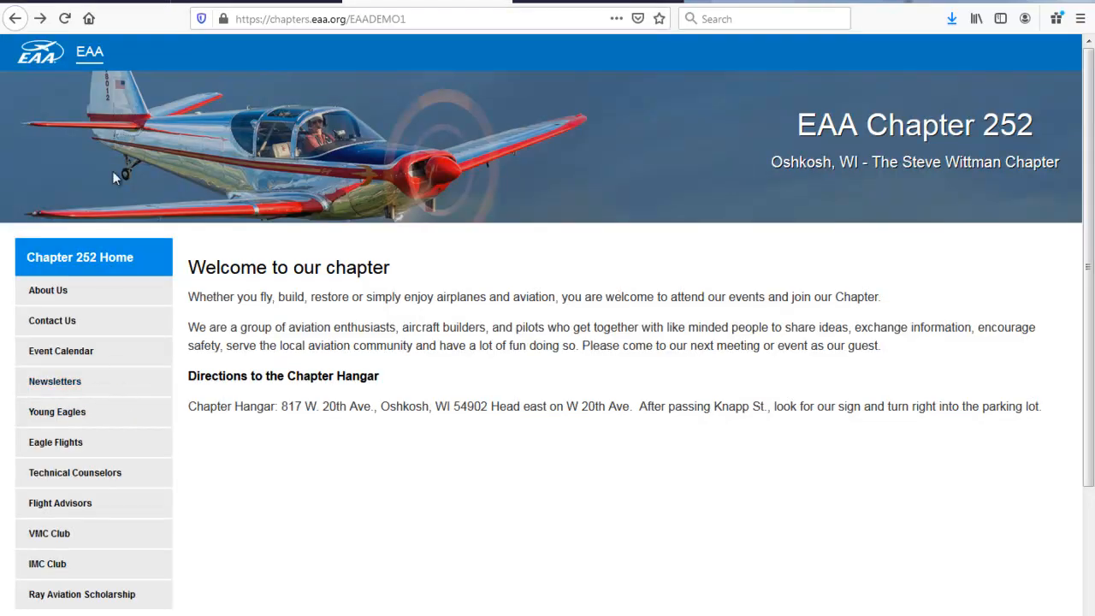
{"action": "left_click", "coordinate": [64, 18]}
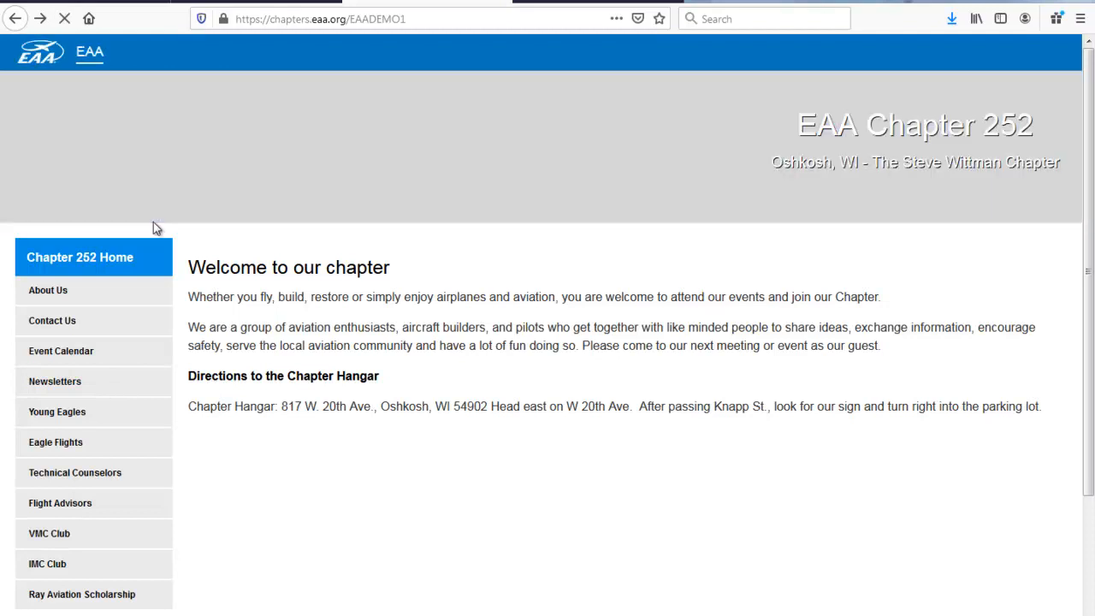
{"action": "left_click", "coordinate": [56, 382]}
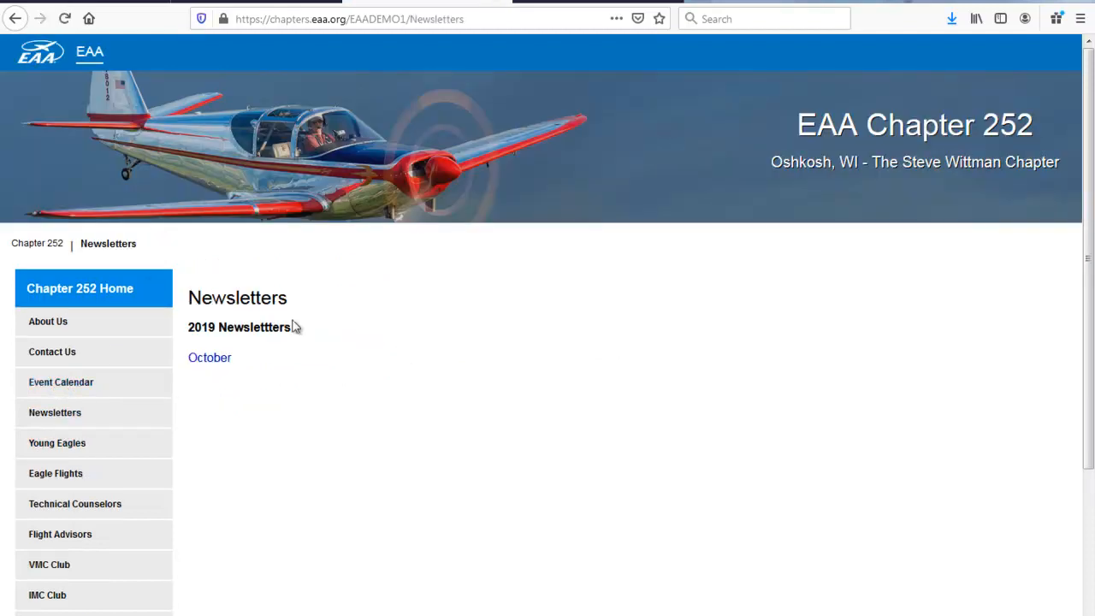
{"action": "left_click", "coordinate": [213, 359]}
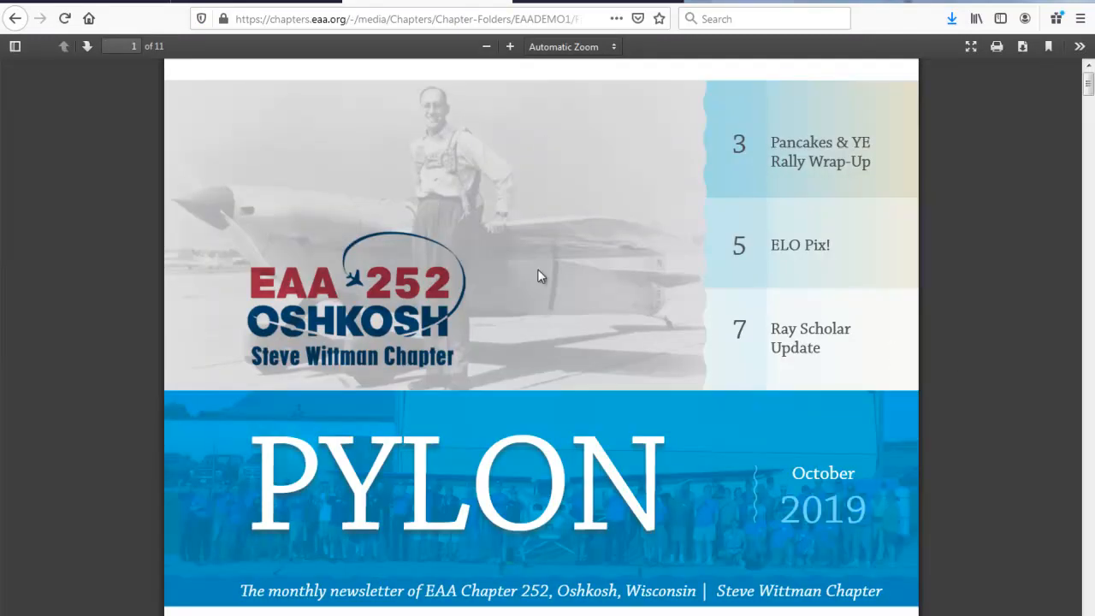
Step: Open the About page of the old Chapter 252 website and review the Steve Wittman article with its photo
{"action": "left_click", "coordinate": [290, 5]}
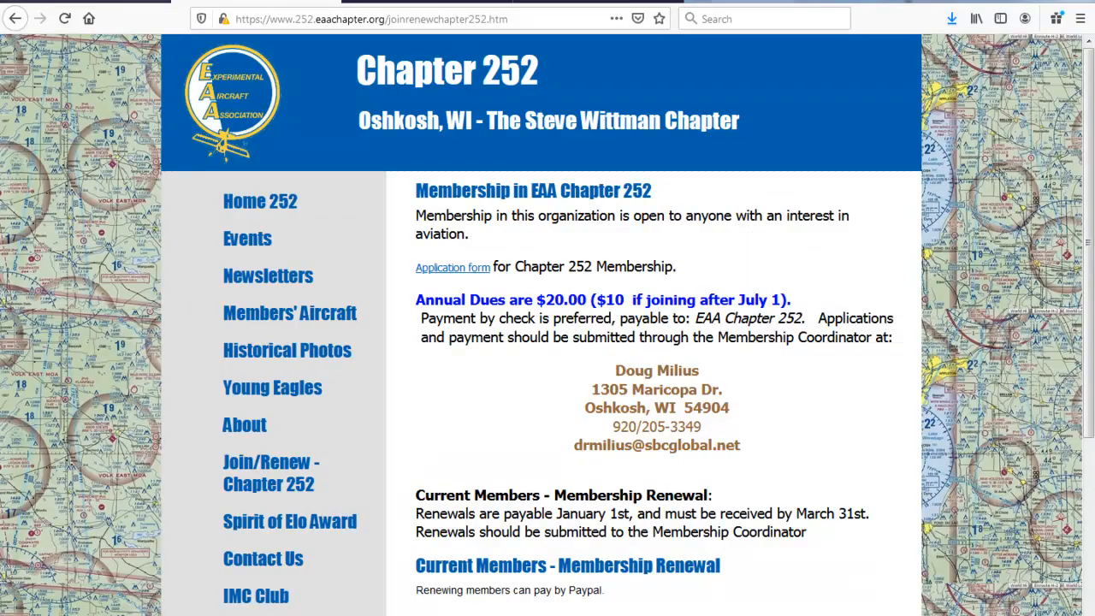
{"action": "left_click", "coordinate": [125, 2]}
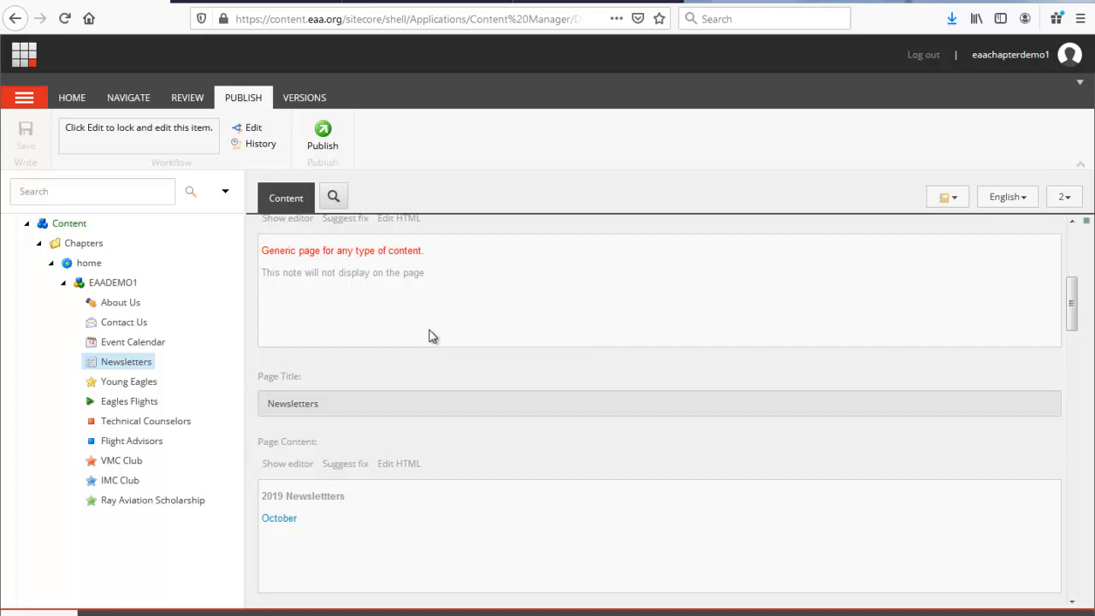
{"action": "left_click", "coordinate": [289, 0]}
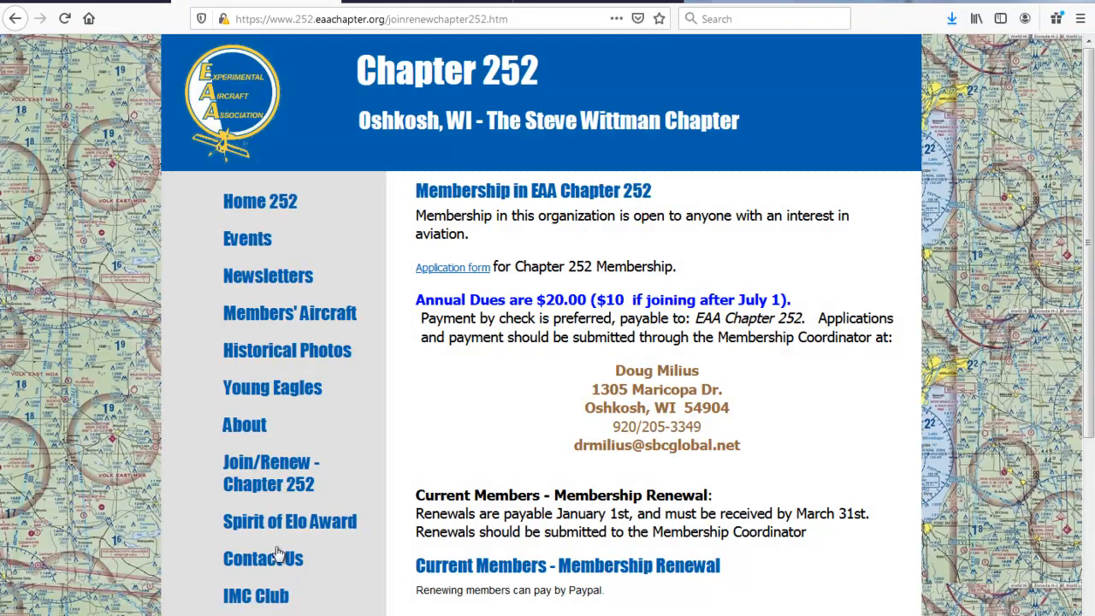
{"action": "left_click", "coordinate": [259, 424]}
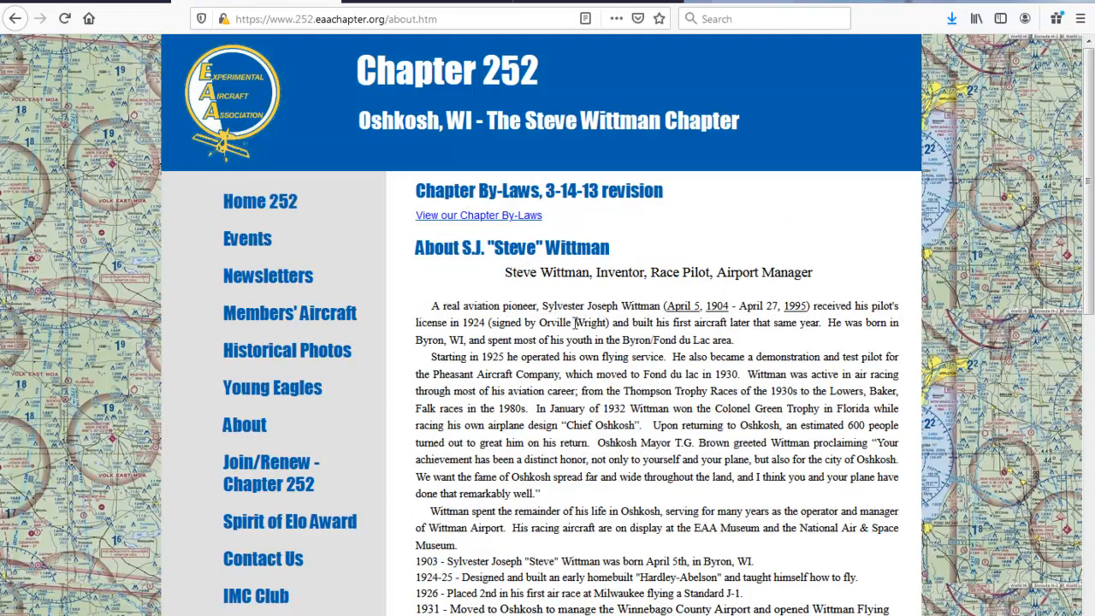
{"action": "scroll", "coordinate": [565, 353], "scroll_direction": "down", "scroll_amount": 3}
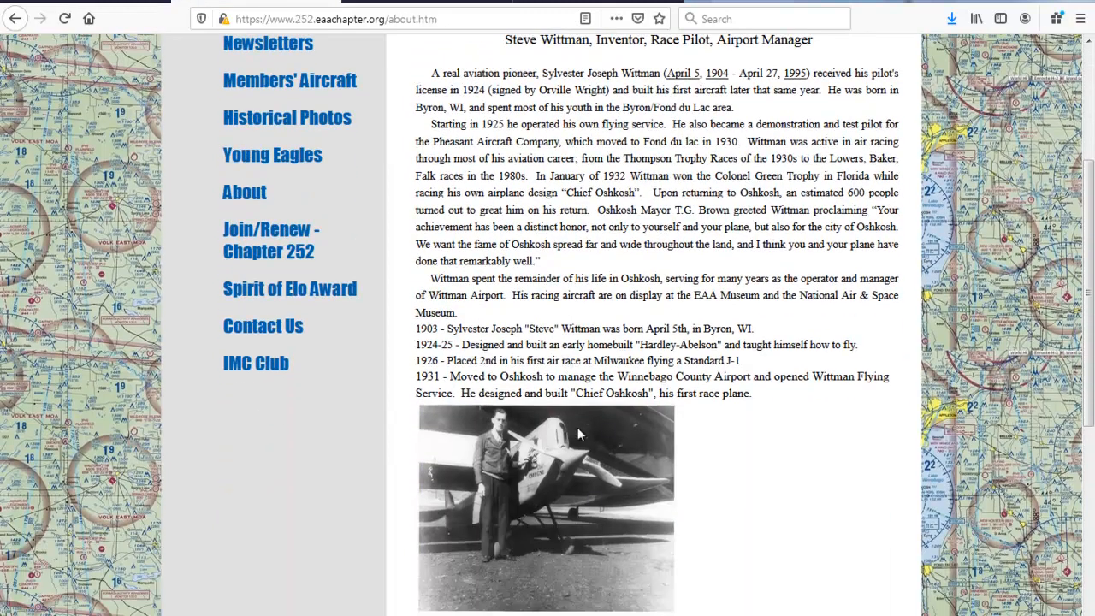
{"action": "scroll", "coordinate": [588, 486], "scroll_direction": "down", "scroll_amount": 4}
{"action": "scroll", "coordinate": [590, 498], "scroll_direction": "up", "scroll_amount": 3}
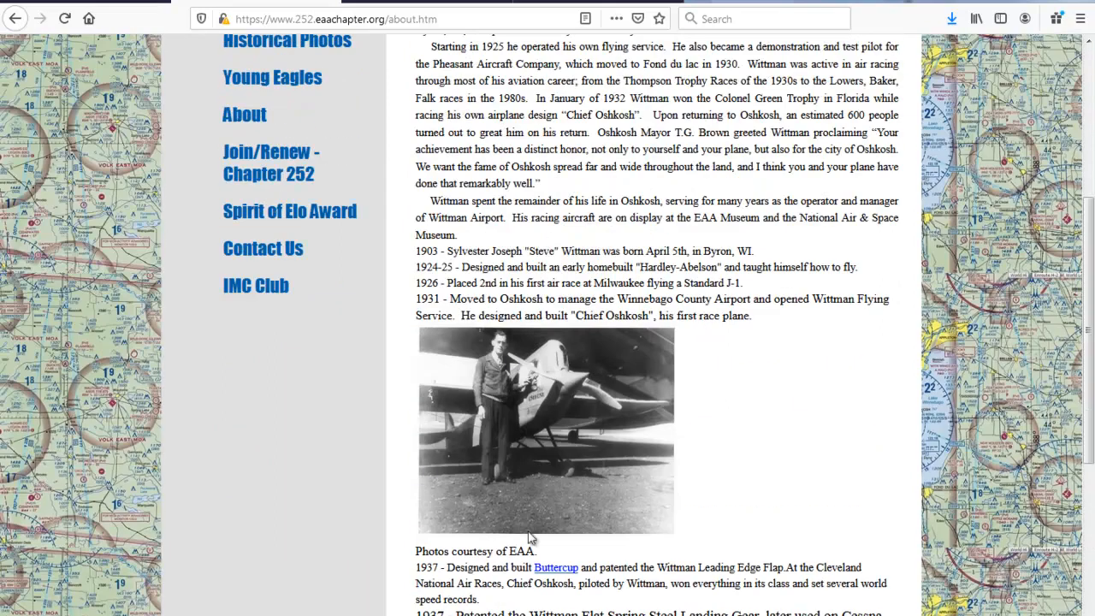
{"action": "left_click_drag", "start_coordinate": [424, 202], "coordinate": [747, 571]}
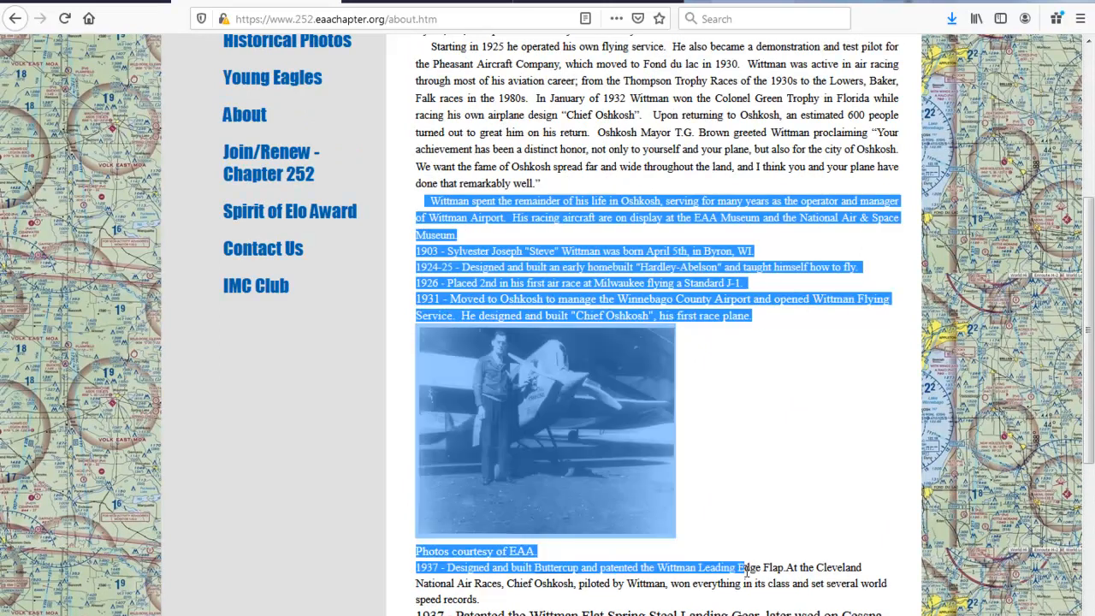
{"action": "left_click", "coordinate": [546, 413]}
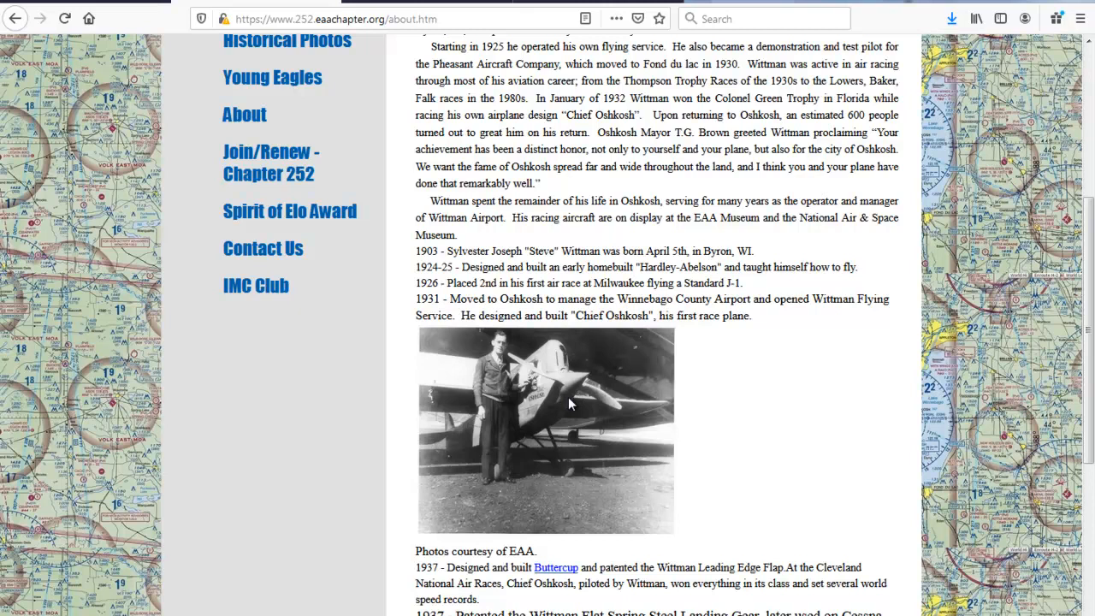
Step: Save the article's aircraft photo as the JPEG "WittmanChiefOshkoh-" in the Chapter Websites folder, without the ampersand in its name
{"action": "right_click", "coordinate": [528, 387]}
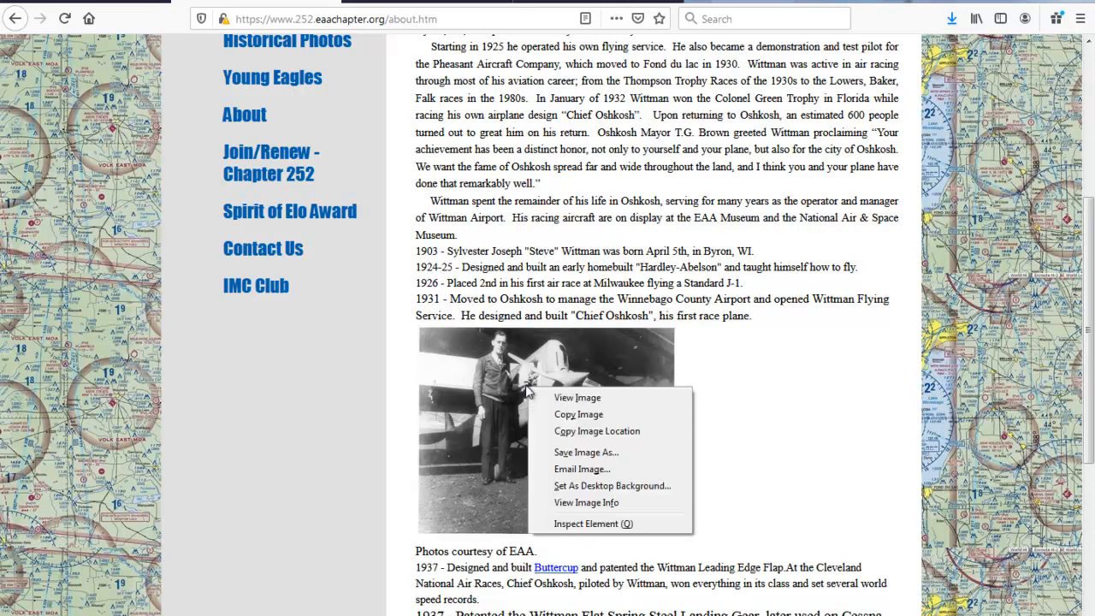
{"action": "left_click", "coordinate": [596, 458]}
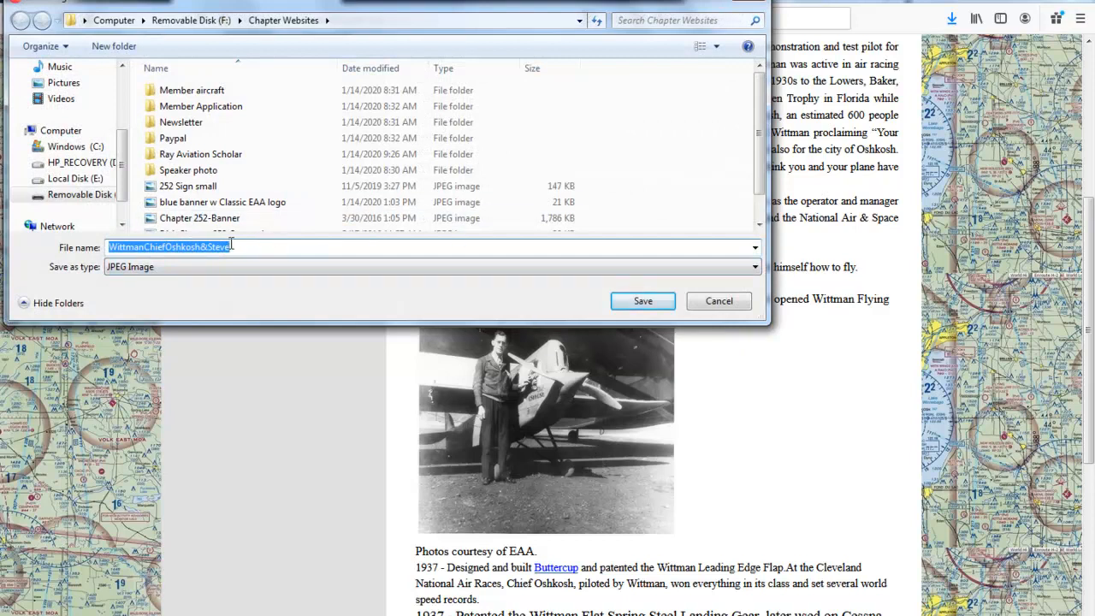
{"action": "left_click", "coordinate": [258, 248]}
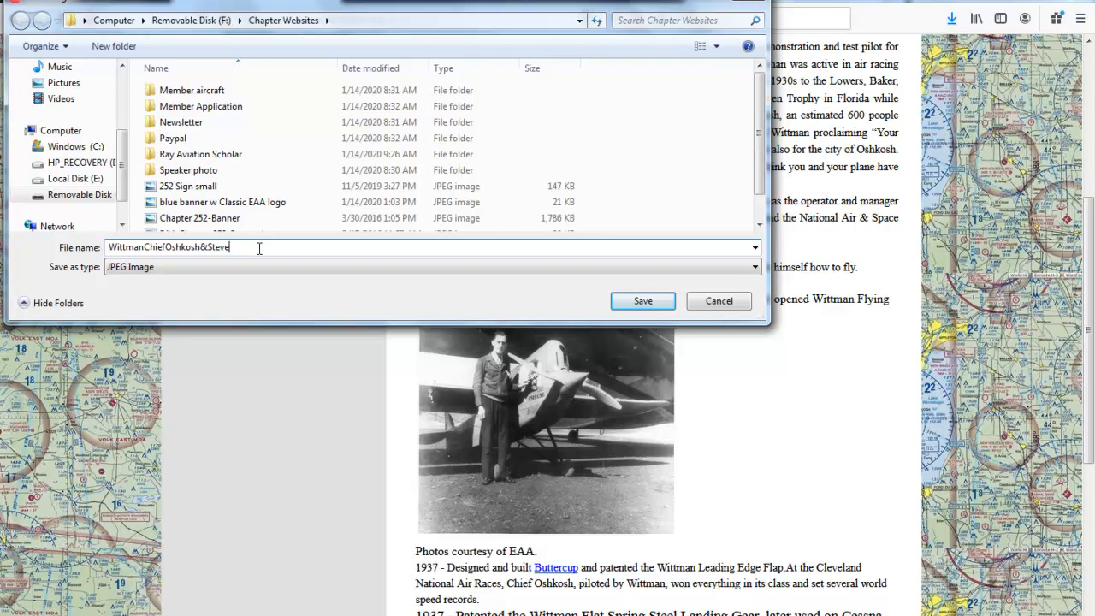
{"action": "key", "text": "BackSpace"}
{"action": "key", "text": "BackSpace"}
{"action": "key", "text": "BackSpace"}
{"action": "key", "text": "BackSpace"}
{"action": "key", "text": "BackSpace"}
{"action": "key", "text": "BackSpace"}
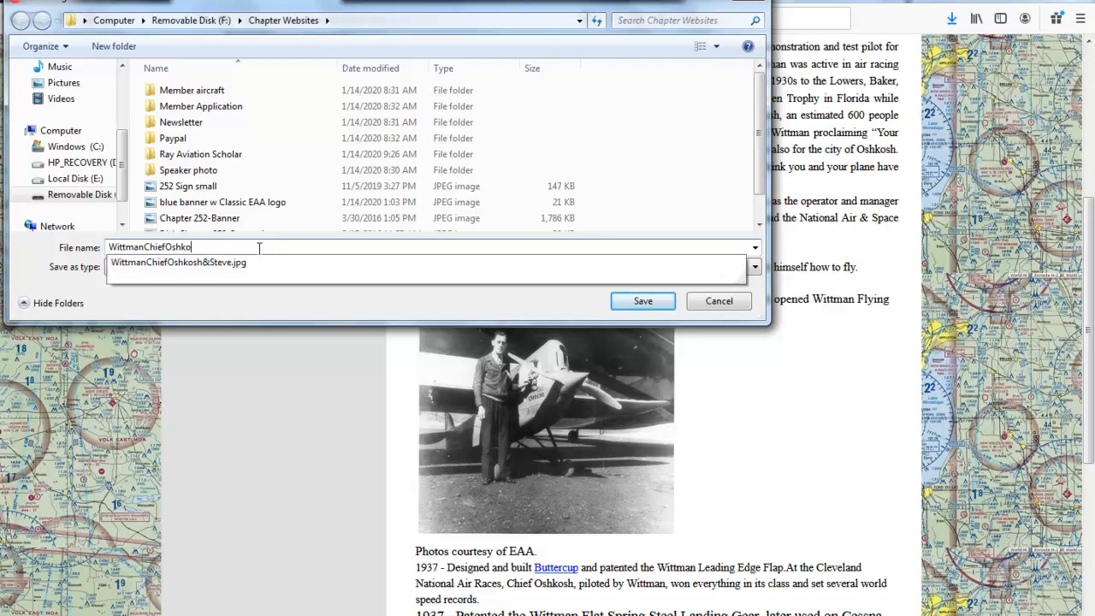
{"action": "type", "text": "h-"}
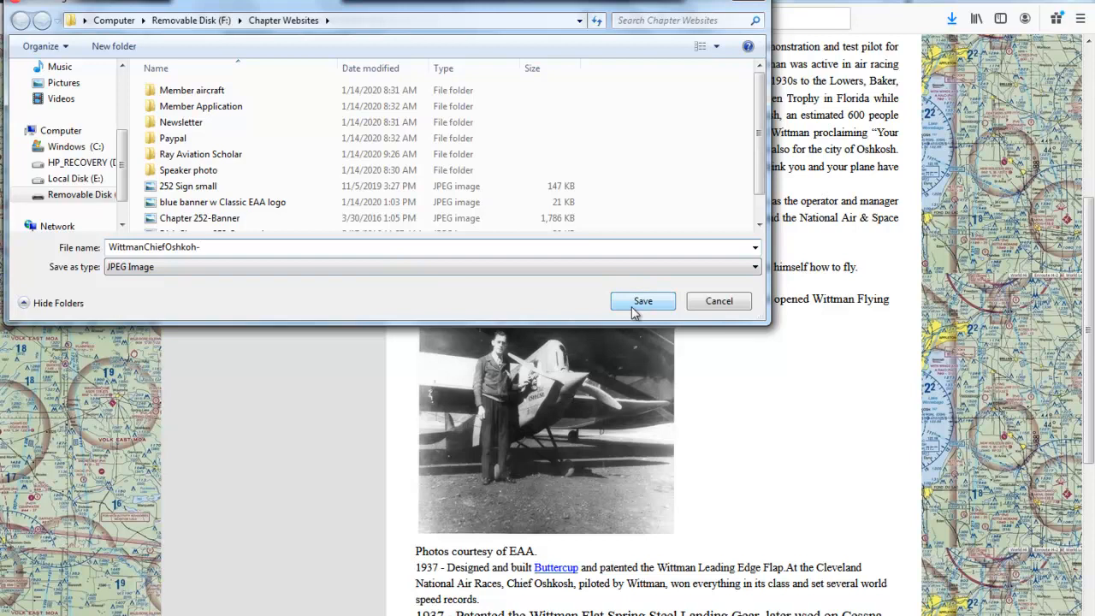
{"action": "left_click", "coordinate": [673, 301]}
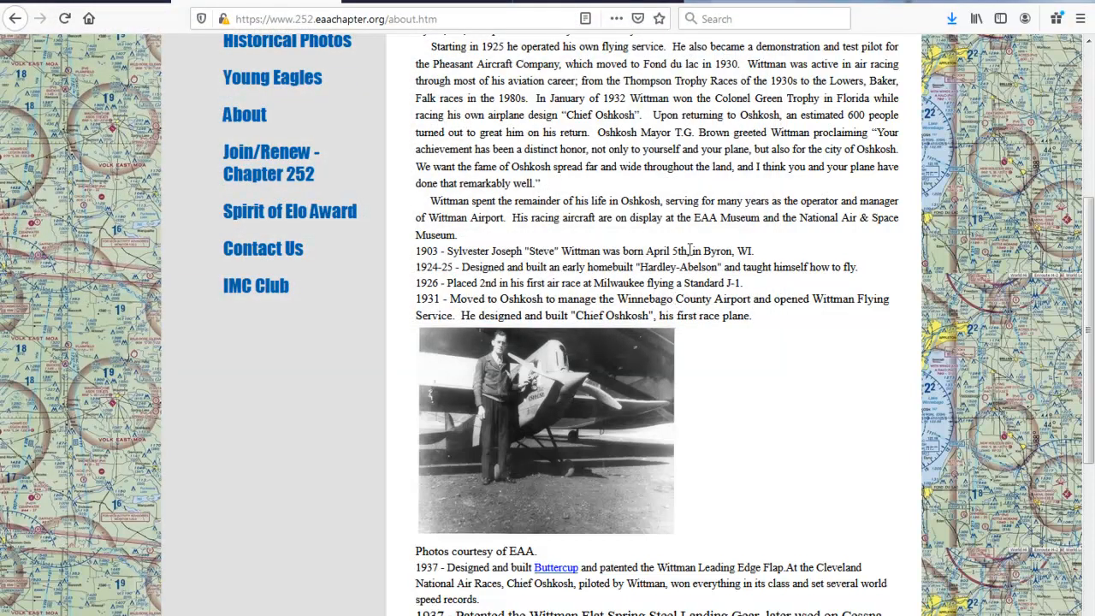
Step: Back in the Sitecore Content Editor, insert a Chapters Generic Content Page named "Steve Wittman" under EAADEMO1
{"action": "left_click", "coordinate": [121, 1]}
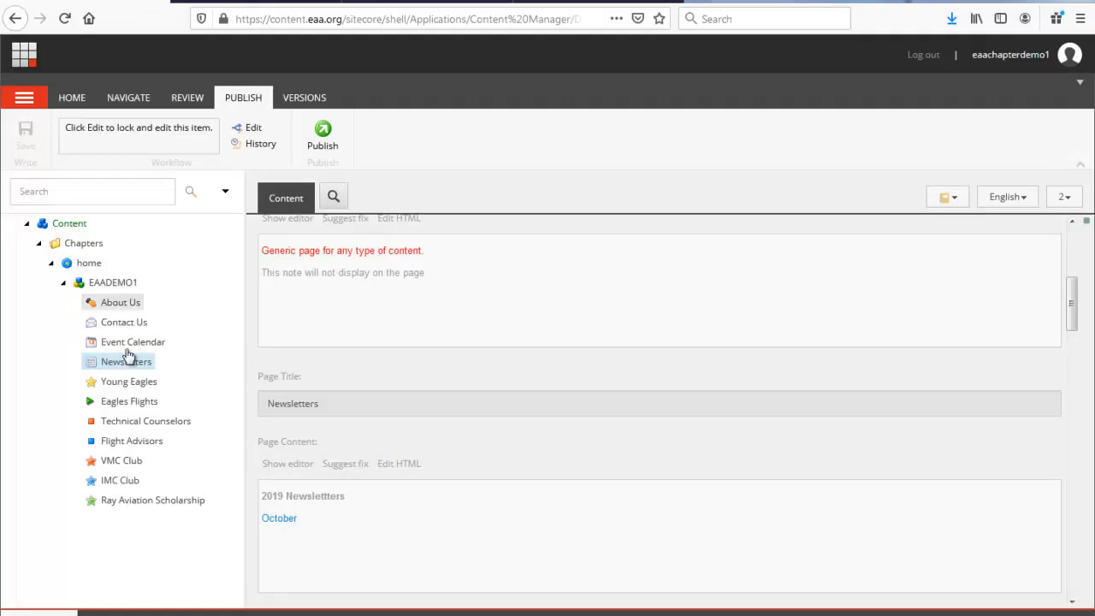
{"action": "left_click", "coordinate": [112, 283]}
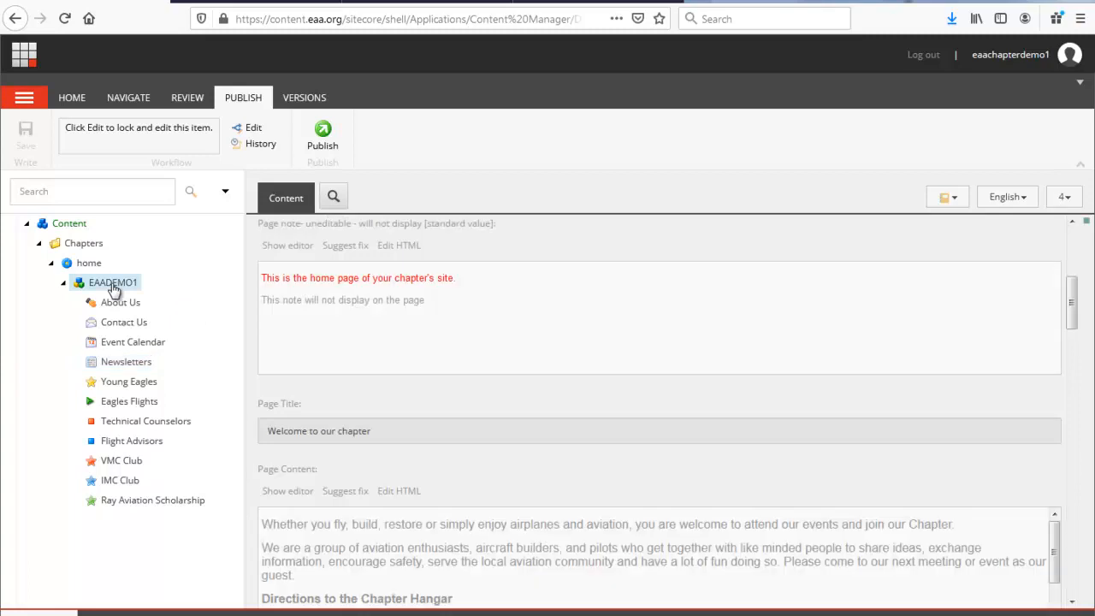
{"action": "right_click", "coordinate": [114, 289]}
{"action": "mouse_move", "coordinate": [148, 297]}
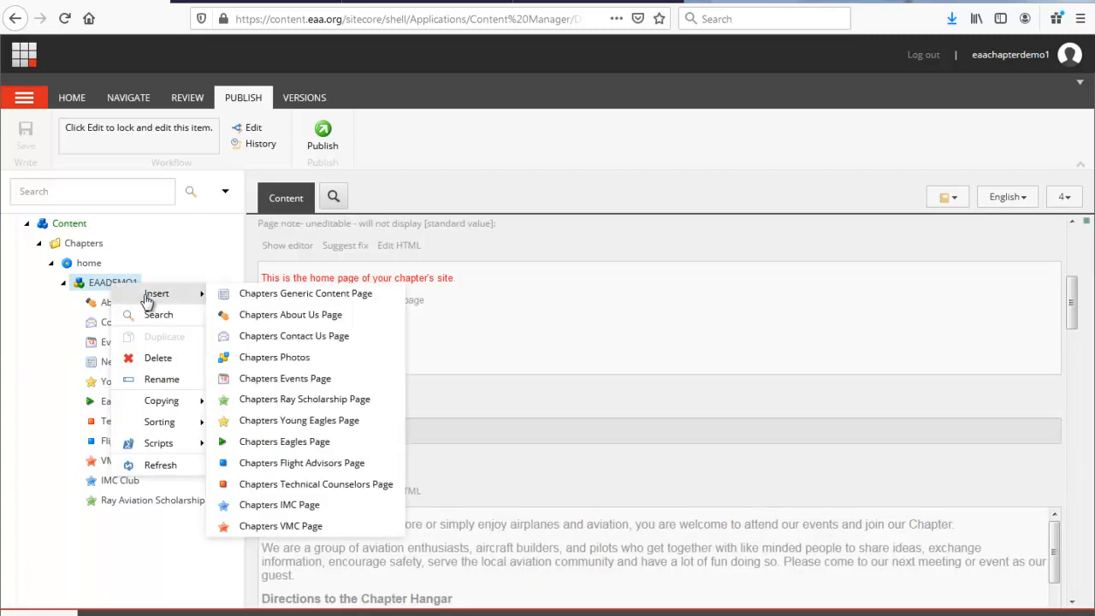
{"action": "left_click", "coordinate": [286, 296]}
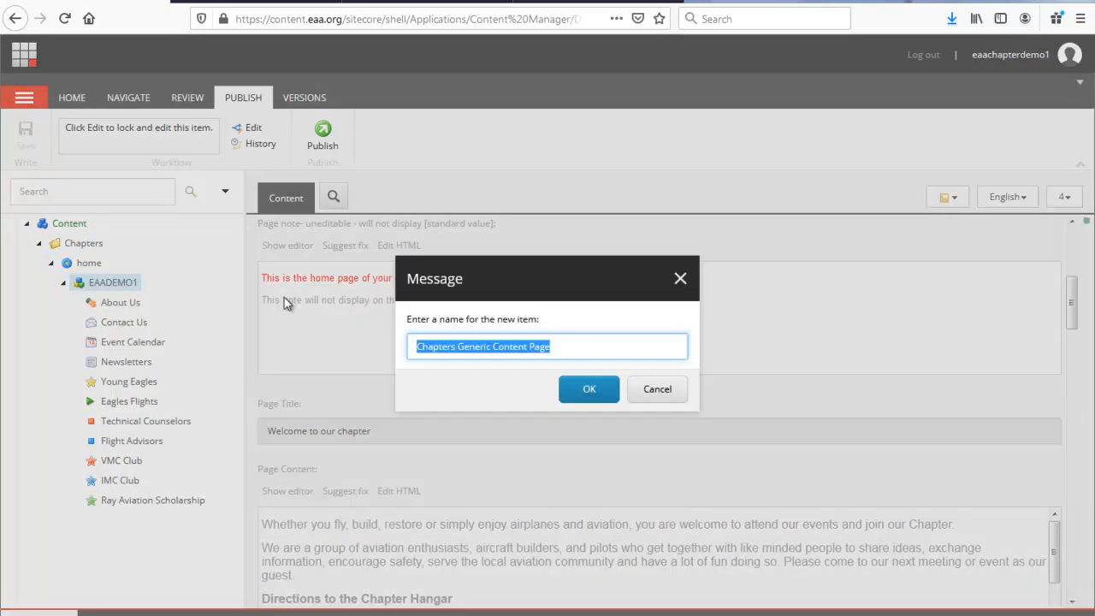
{"action": "type", "text": "Steve Wittman"}
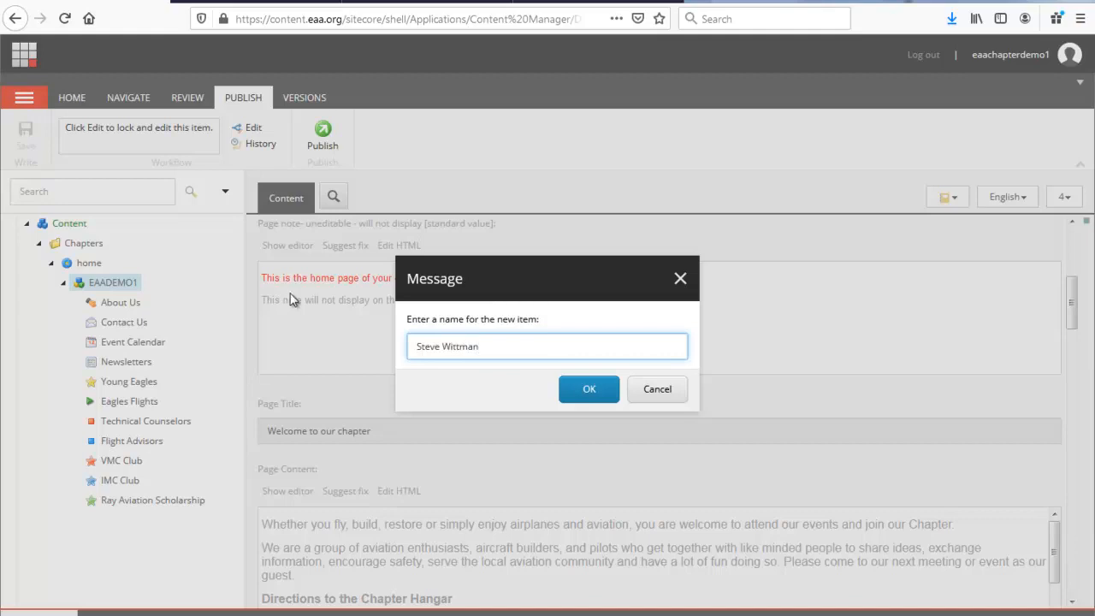
{"action": "left_click", "coordinate": [570, 390]}
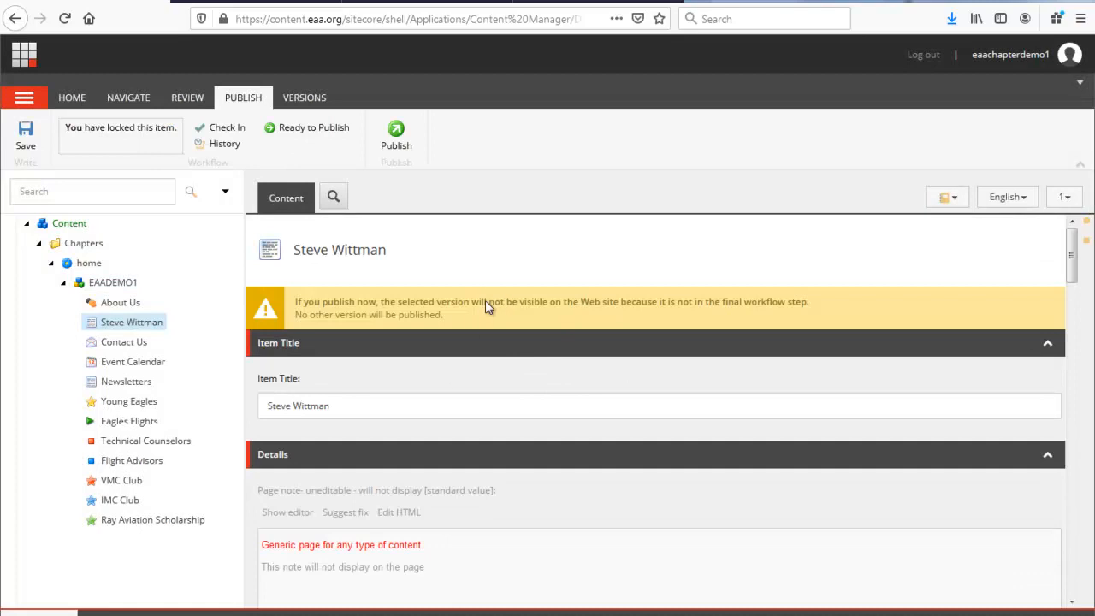
{"action": "scroll", "coordinate": [468, 385], "scroll_direction": "down", "scroll_amount": 3}
{"action": "scroll", "coordinate": [469, 387], "scroll_direction": "down", "scroll_amount": 2}
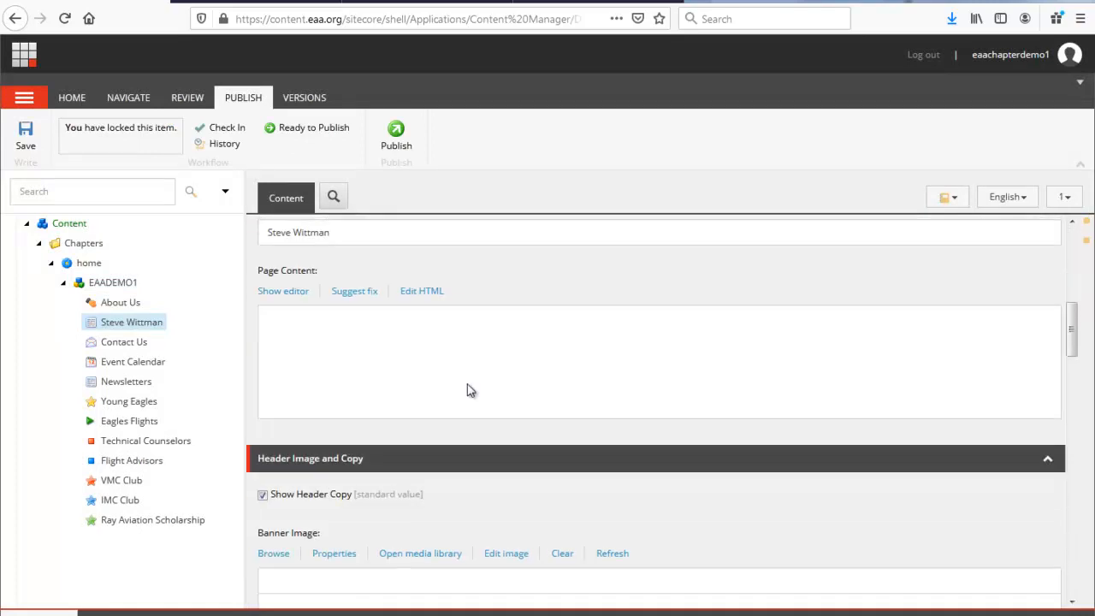
{"action": "scroll", "coordinate": [470, 390], "scroll_direction": "down", "scroll_amount": 4}
{"action": "scroll", "coordinate": [469, 387], "scroll_direction": "down", "scroll_amount": 1}
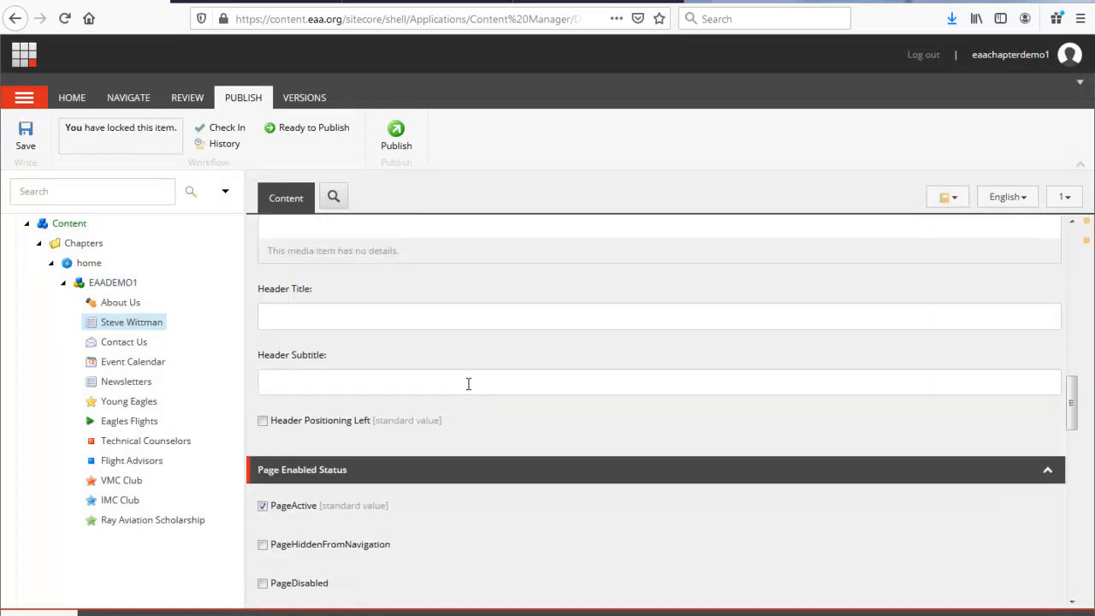
{"action": "scroll", "coordinate": [468, 384], "scroll_direction": "down", "scroll_amount": 10}
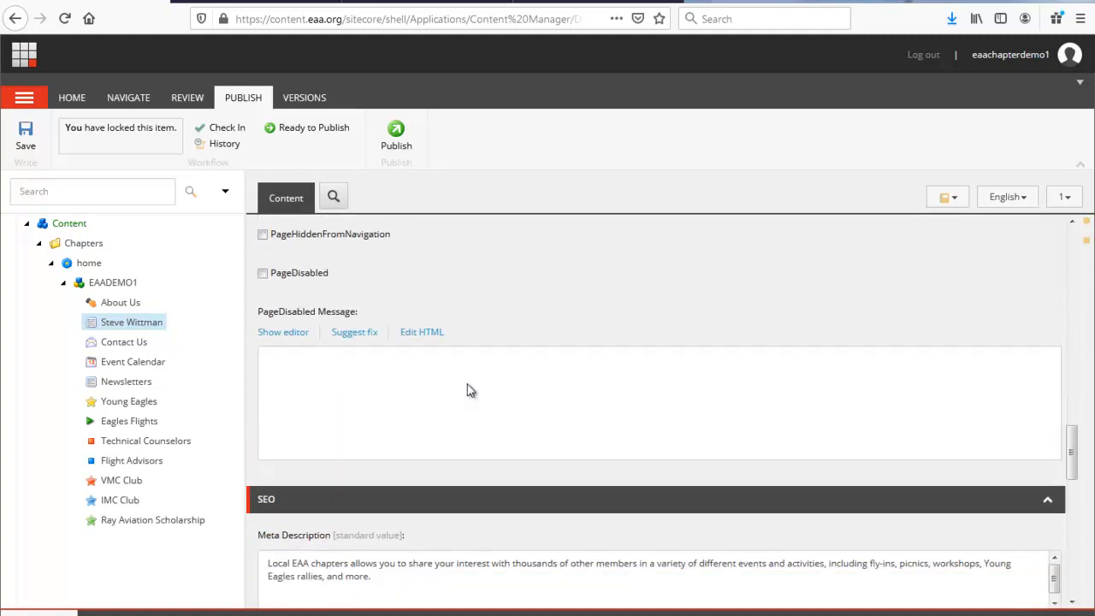
{"action": "scroll", "coordinate": [466, 383], "scroll_direction": "up", "scroll_amount": 11}
{"action": "scroll", "coordinate": [466, 383], "scroll_direction": "up", "scroll_amount": 5}
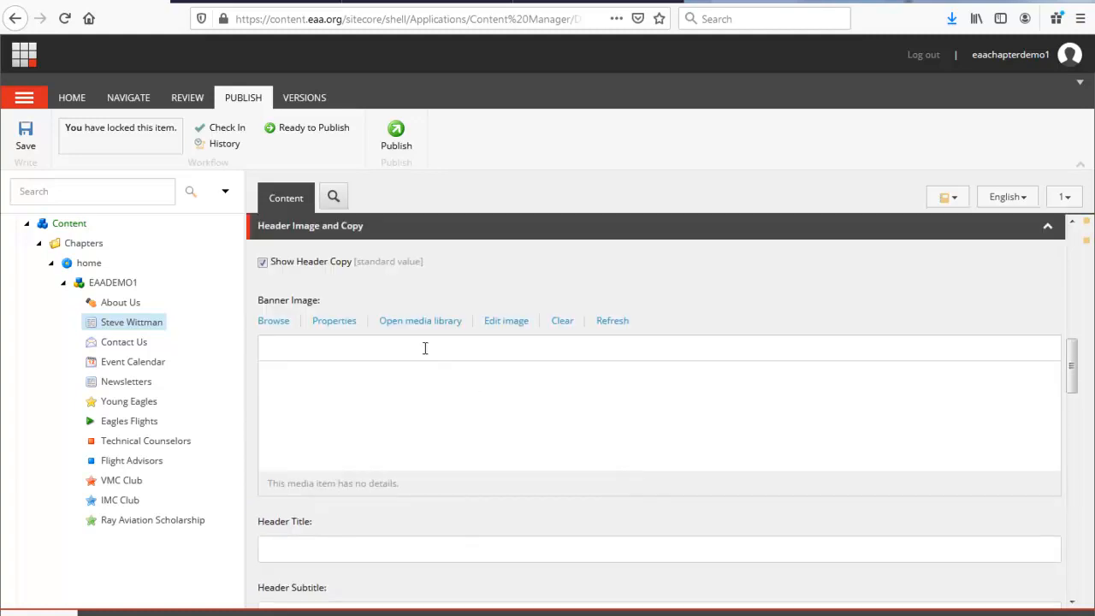
{"action": "scroll", "coordinate": [425, 350], "scroll_direction": "up", "scroll_amount": 7}
{"action": "scroll", "coordinate": [325, 300], "scroll_direction": "up", "scroll_amount": 4}
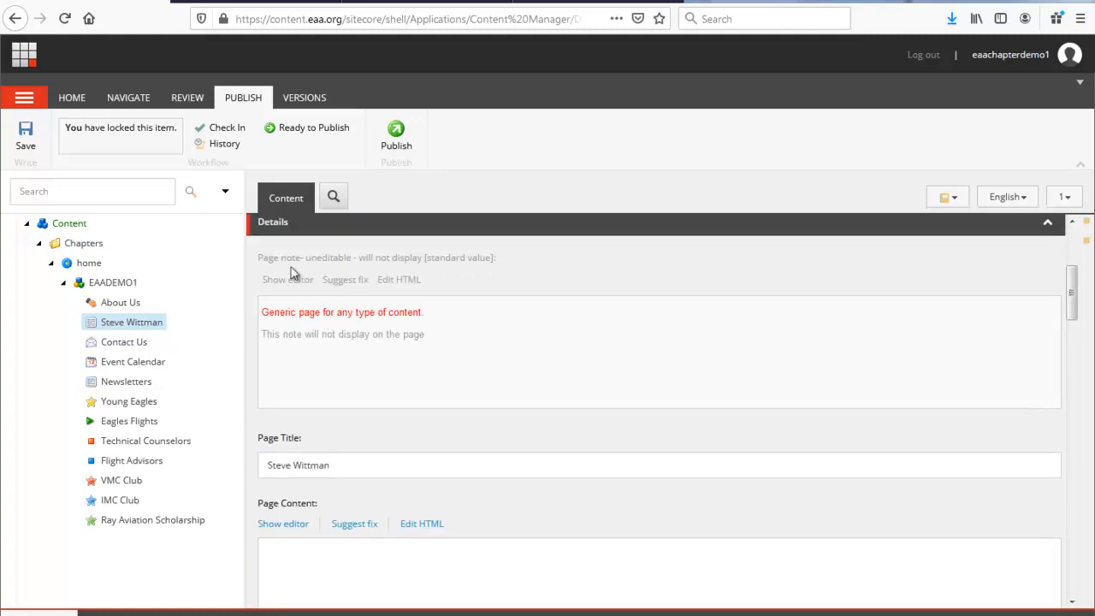
{"action": "scroll", "coordinate": [282, 274], "scroll_direction": "up", "scroll_amount": 2}
{"action": "scroll", "coordinate": [342, 445], "scroll_direction": "down", "scroll_amount": 4}
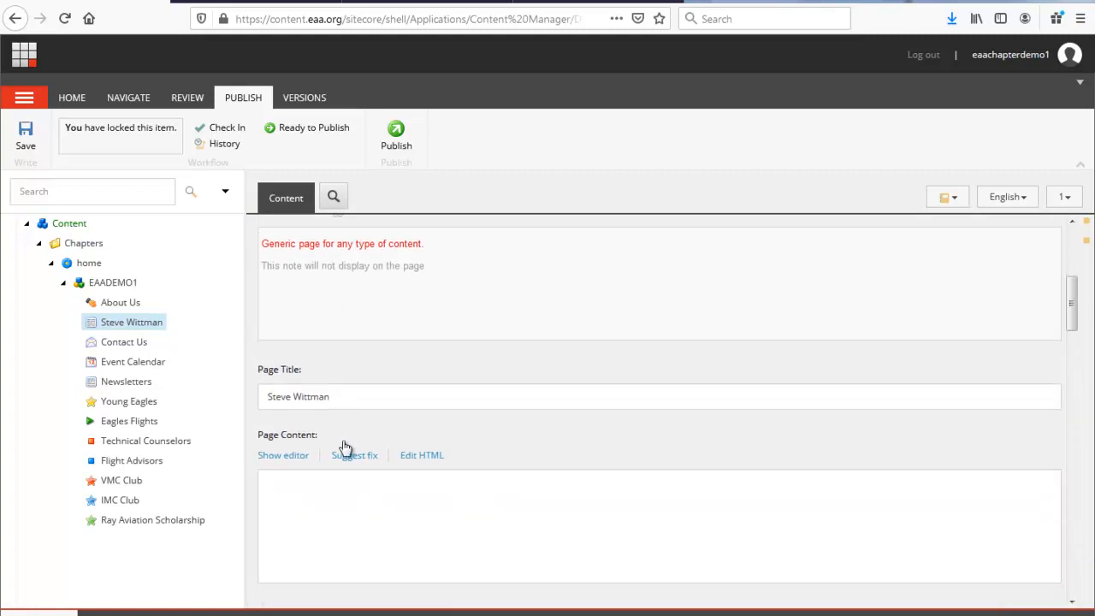
Step: Copy the whole "About S.J. 'Steve' Wittman" article from the old chapter website into the Steve Wittman page's Page Content
{"action": "left_click", "coordinate": [295, 447]}
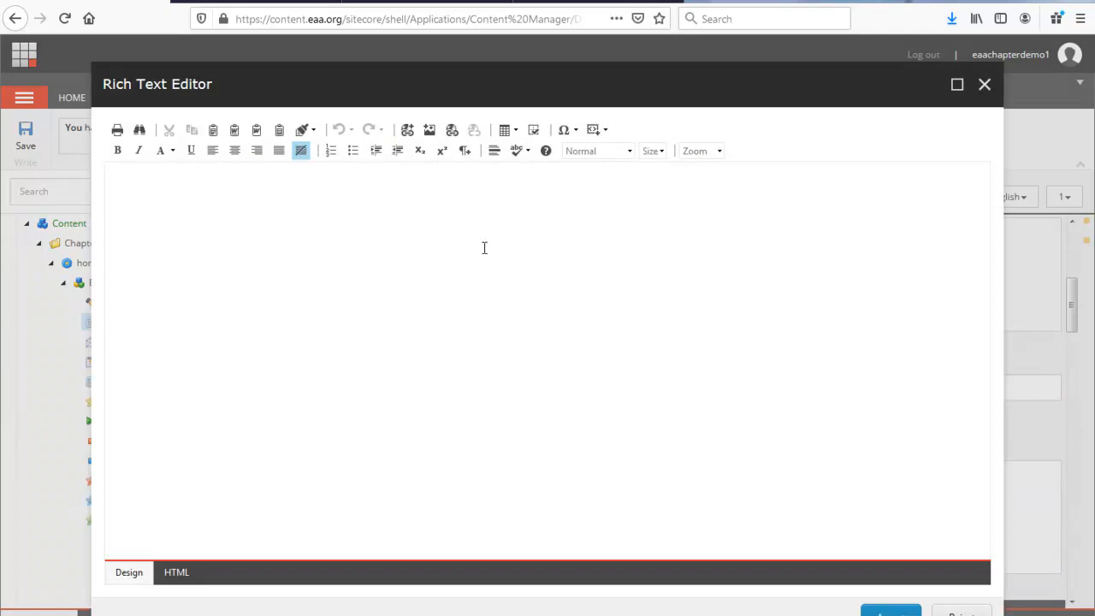
{"action": "left_click", "coordinate": [306, 2]}
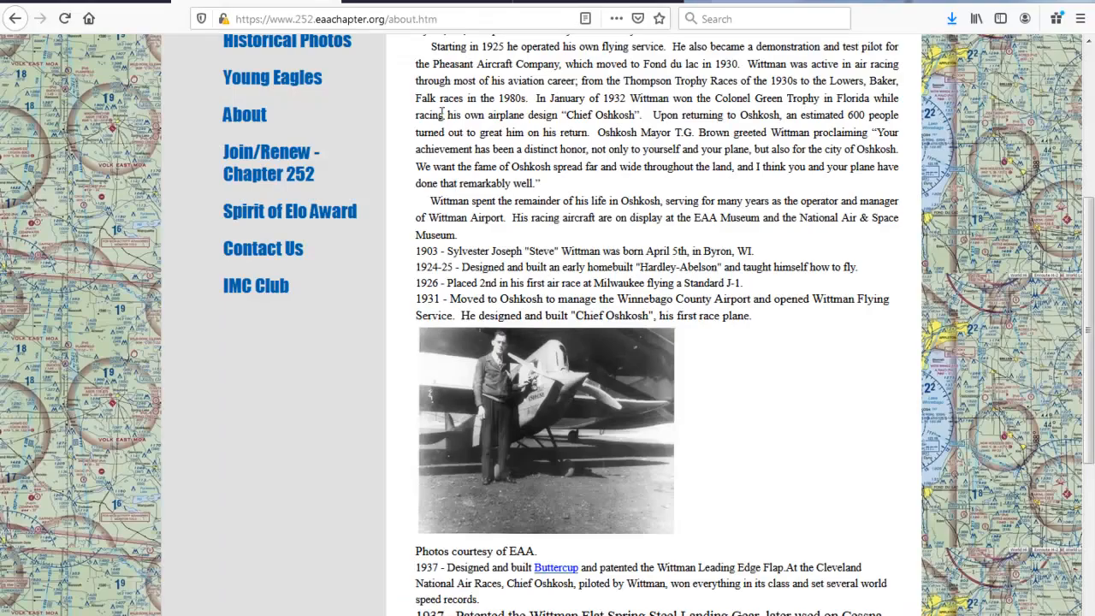
{"action": "scroll", "coordinate": [605, 163], "scroll_direction": "up", "scroll_amount": 3}
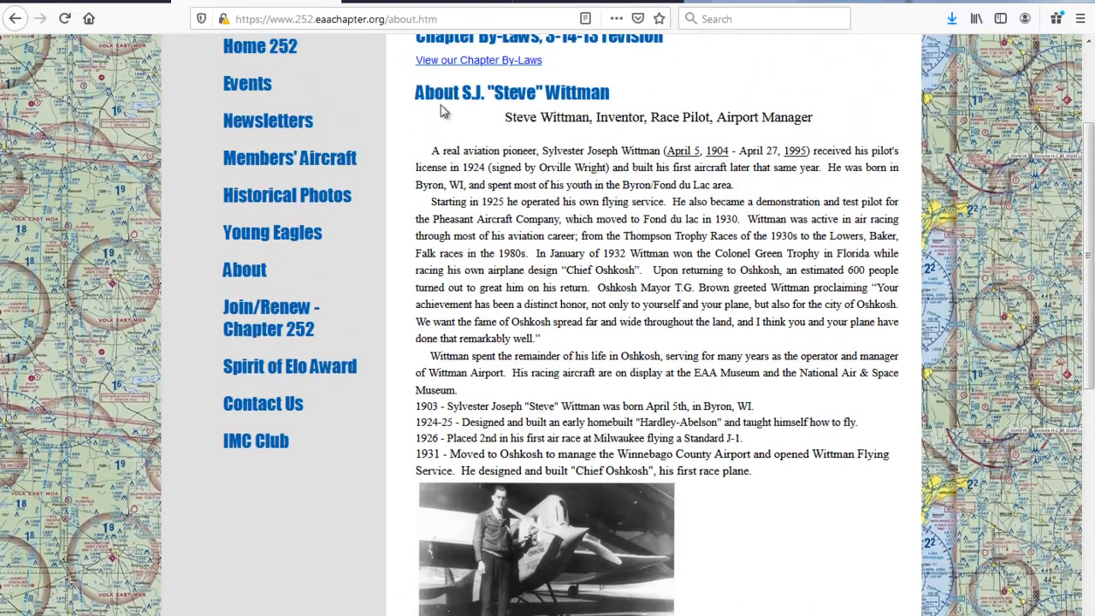
{"action": "left_click_drag", "start_coordinate": [416, 92], "coordinate": [726, 582]}
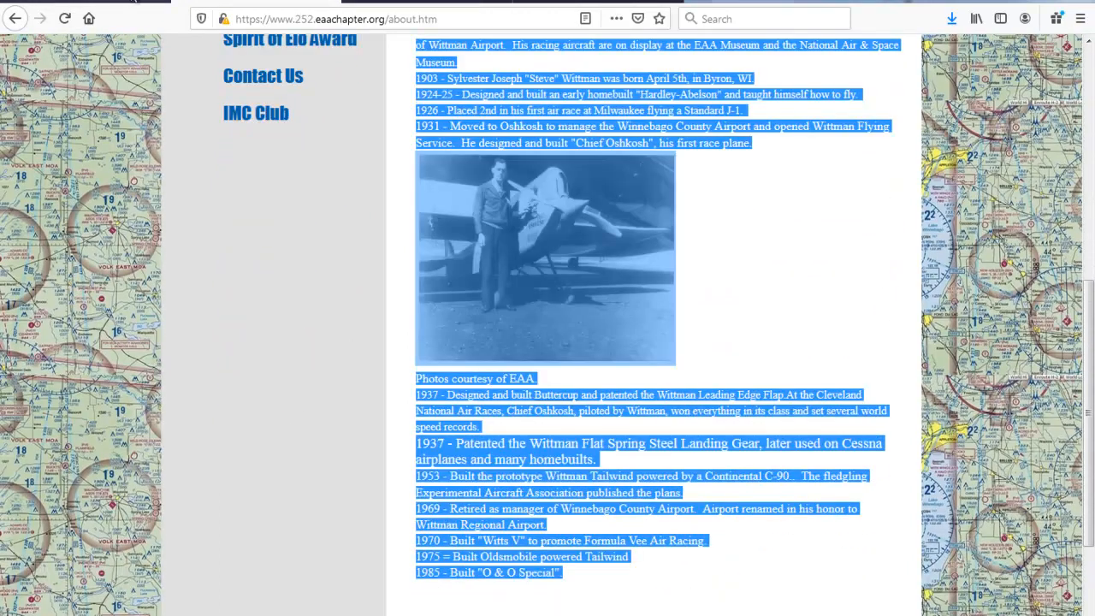
{"action": "left_click", "coordinate": [147, 3]}
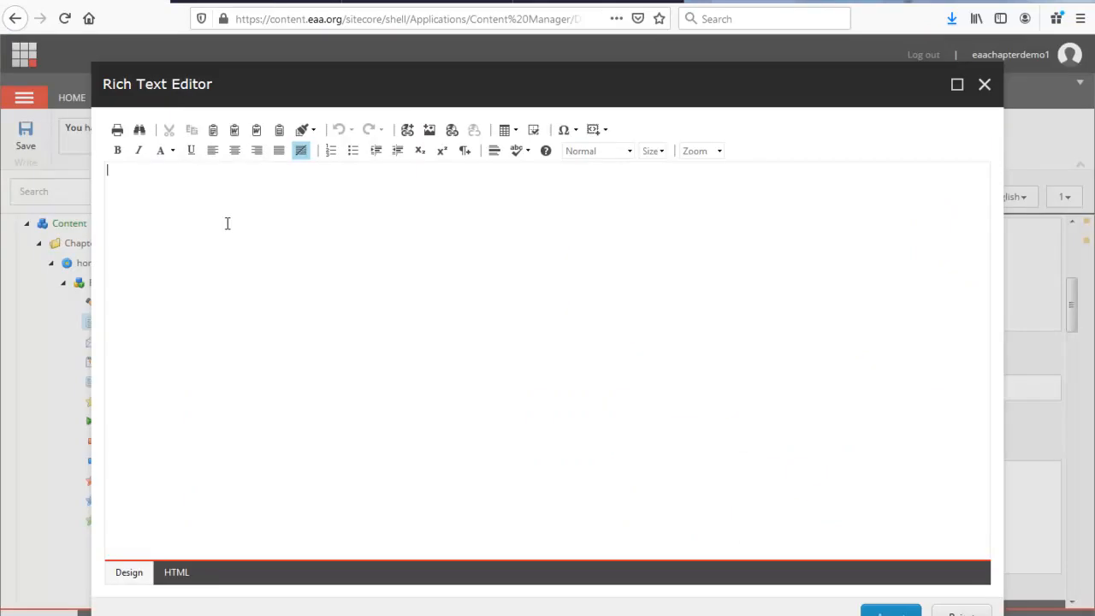
{"action": "key", "text": "ctrl+v"}
Step: Replace the pasted photo with a blank line above "Photos courtesy of EAA." and save the page changes
{"action": "left_click", "coordinate": [260, 305]}
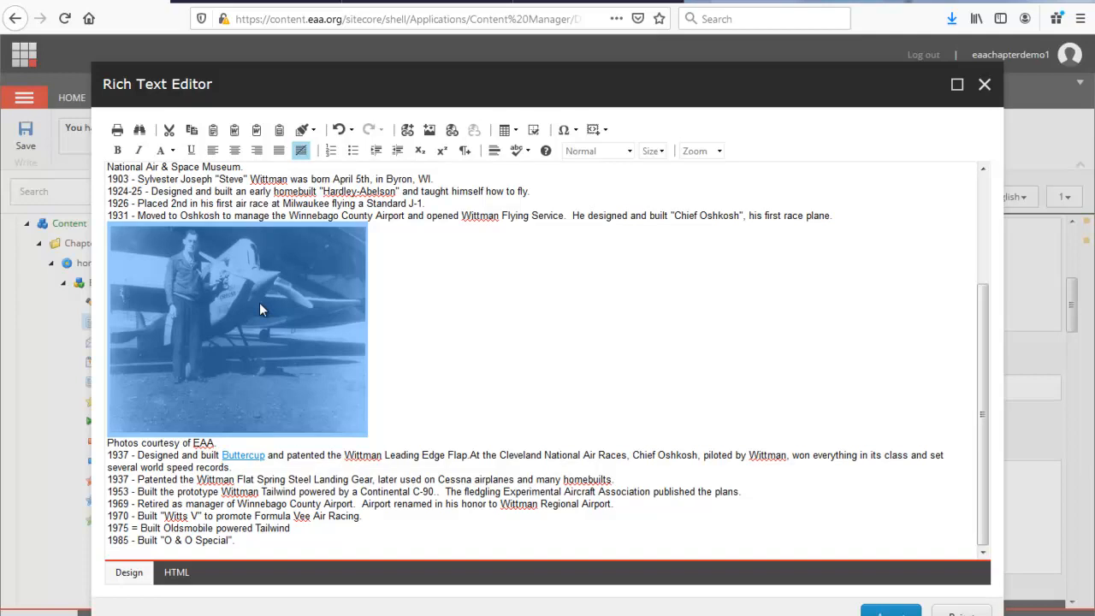
{"action": "key", "text": "Delete"}
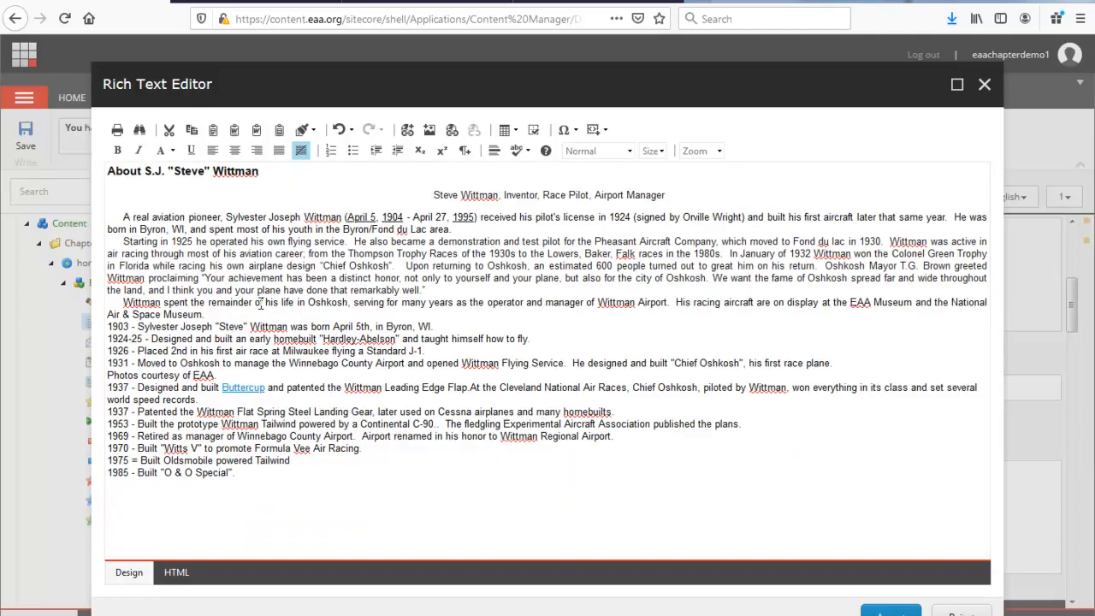
{"action": "key", "text": "Return"}
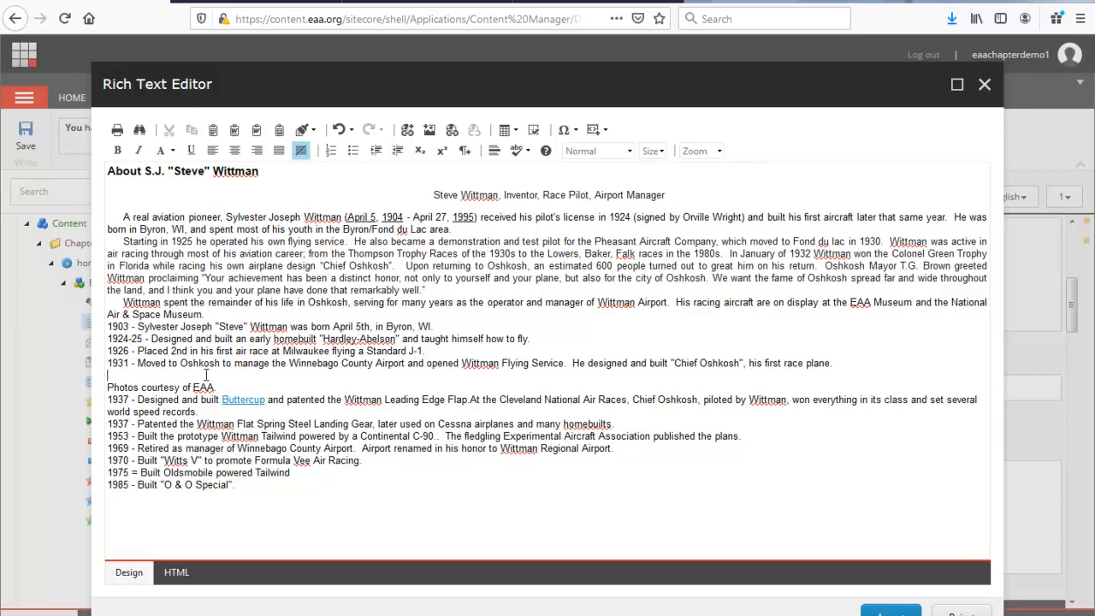
{"action": "left_click", "coordinate": [888, 611]}
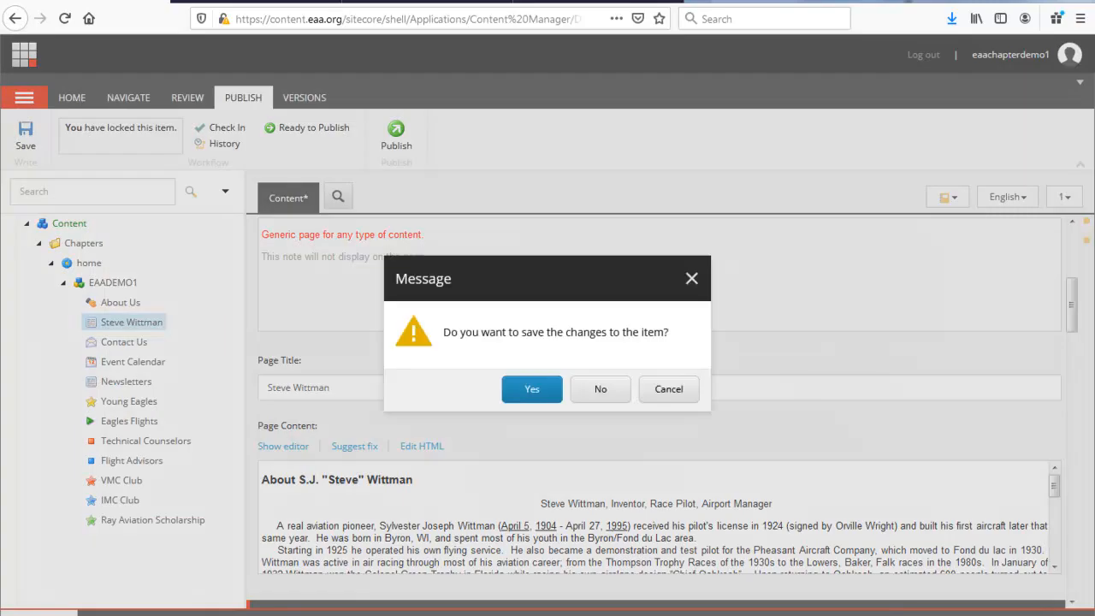
{"action": "left_click", "coordinate": [533, 401]}
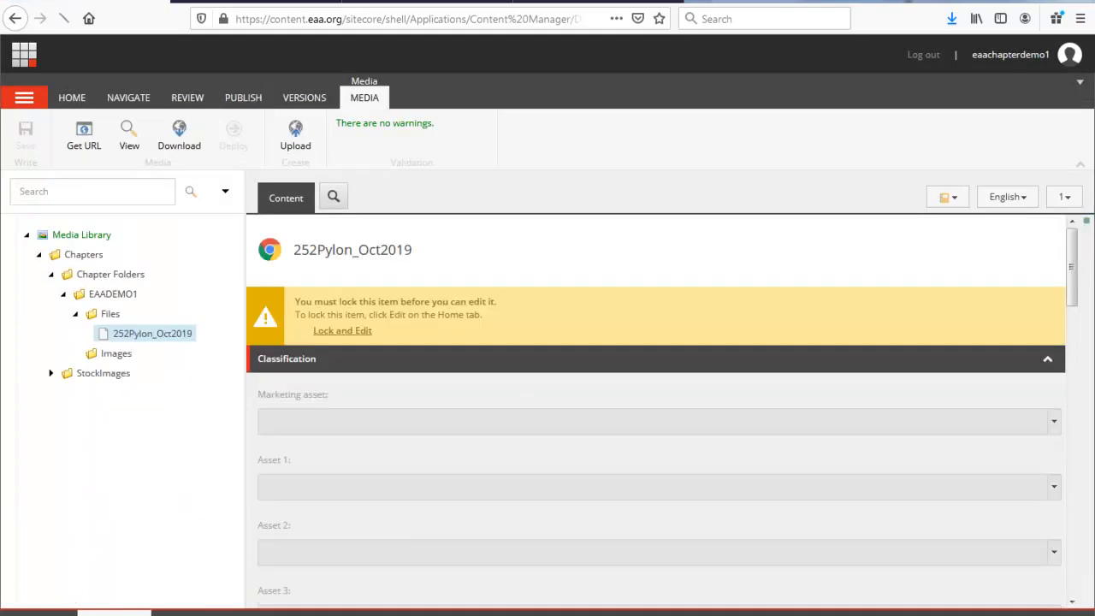
Step: Upload WittmanChiefOshkoh-1 from the Chapter Websites folder into EAADEMO1's Images folder in the Media Library
{"action": "left_click", "coordinate": [125, 363]}
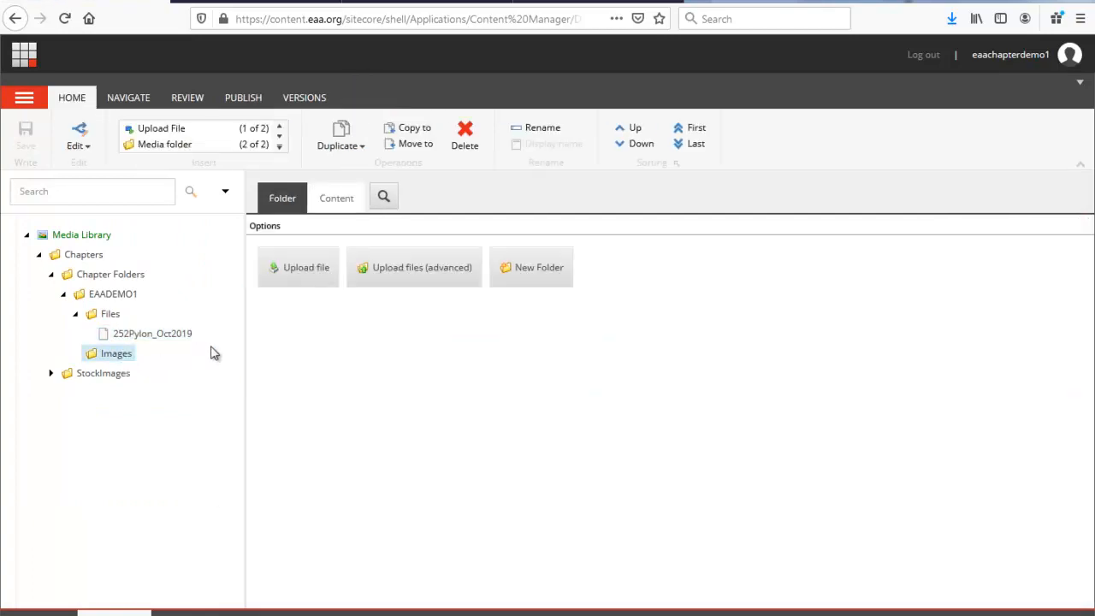
{"action": "left_click", "coordinate": [285, 280]}
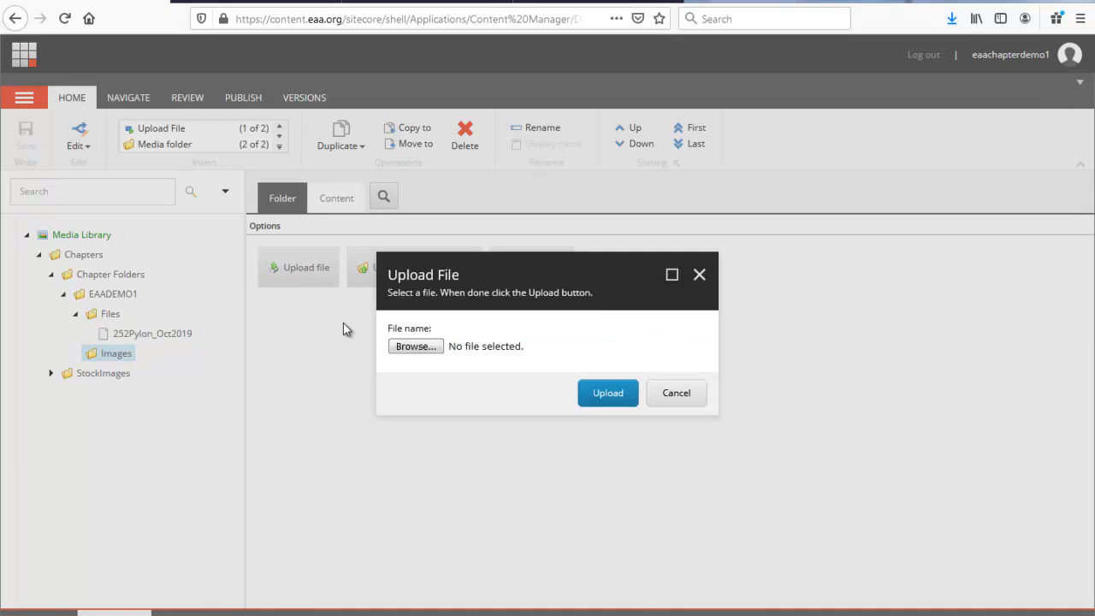
{"action": "left_click", "coordinate": [414, 349]}
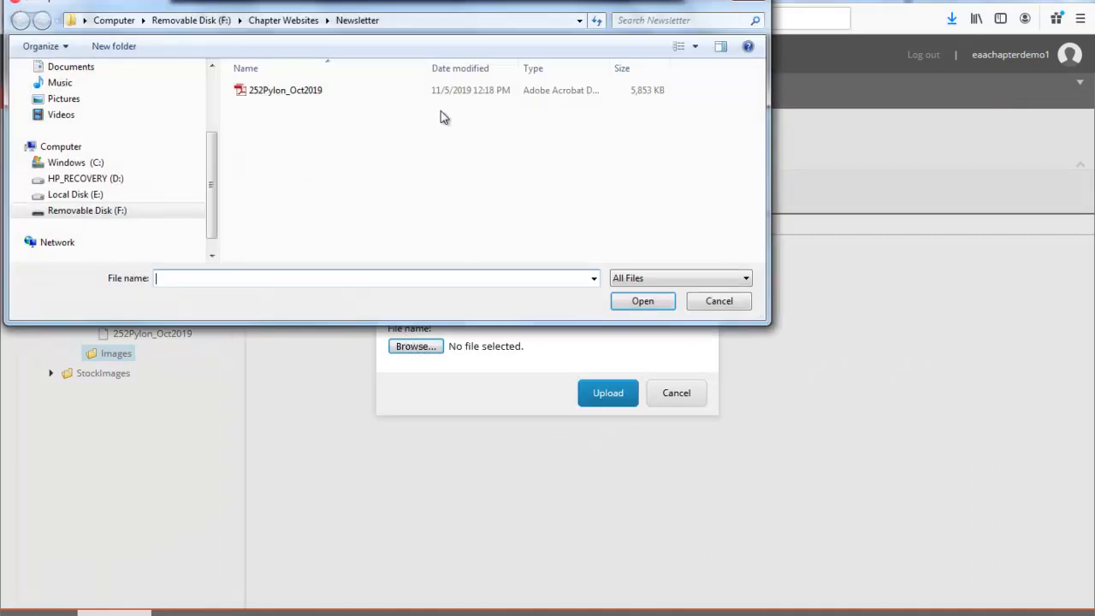
{"action": "left_click", "coordinate": [274, 20]}
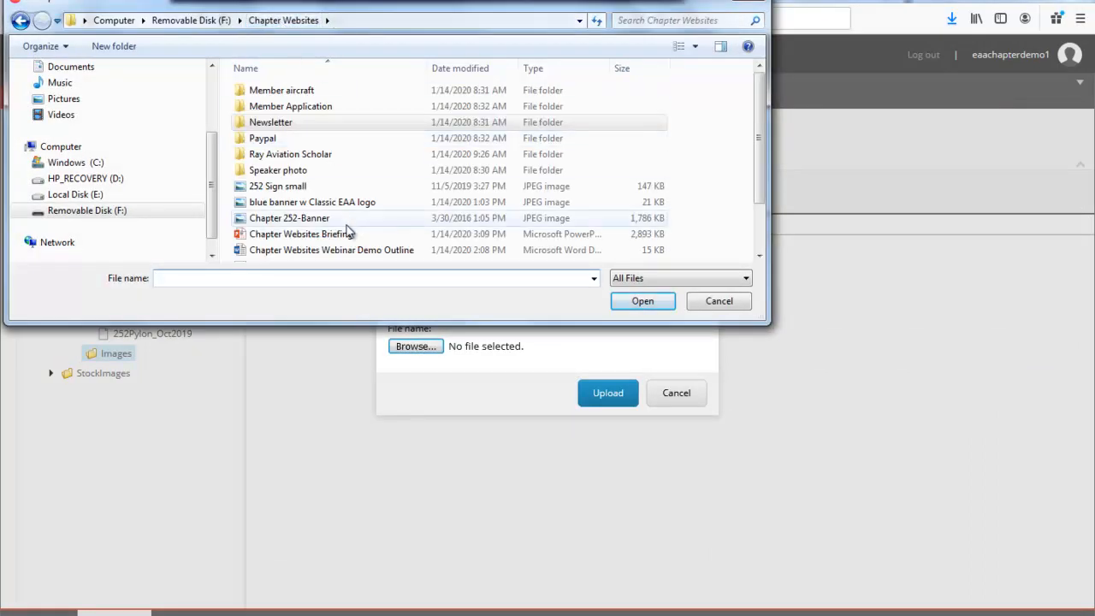
{"action": "left_click_drag", "start_coordinate": [756, 161], "coordinate": [758, 203]}
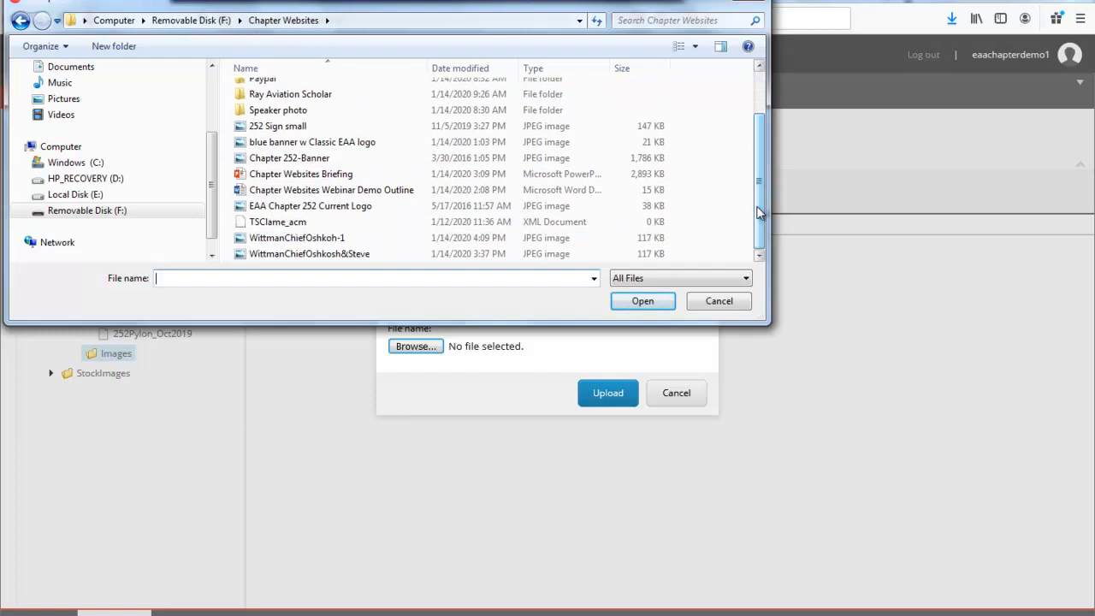
{"action": "left_click", "coordinate": [333, 238]}
{"action": "left_click", "coordinate": [638, 304]}
{"action": "left_click", "coordinate": [609, 392]}
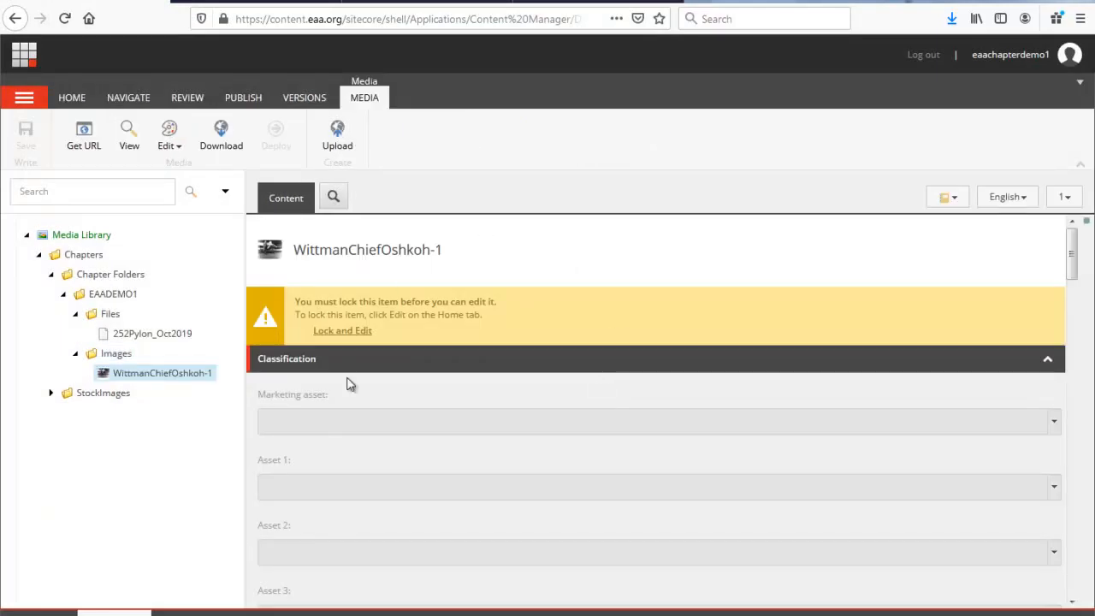
Step: Return to the Steve Wittman page and delete the text "Photos courtesy of EAA." from its Page Content
{"action": "left_click", "coordinate": [41, 614]}
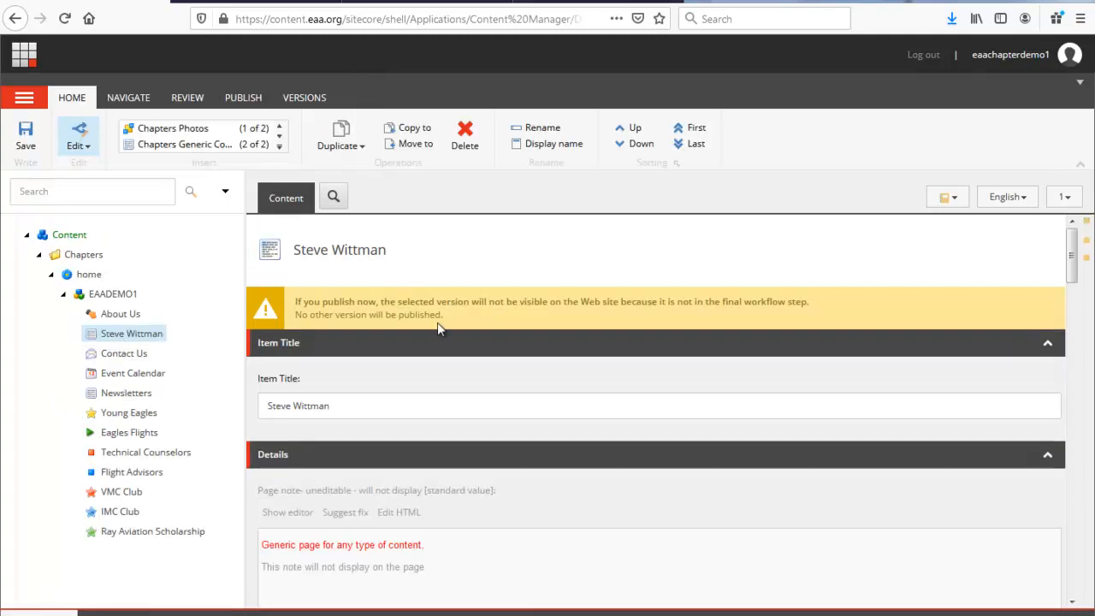
{"action": "scroll", "coordinate": [431, 324], "scroll_direction": "down", "scroll_amount": 3}
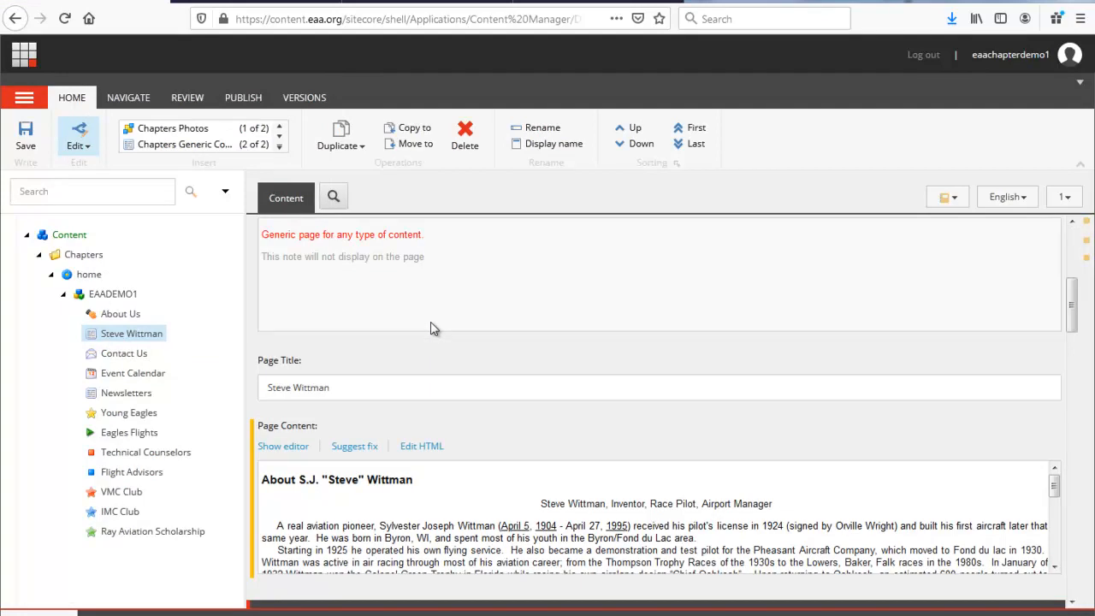
{"action": "scroll", "coordinate": [431, 329], "scroll_direction": "down", "scroll_amount": 3}
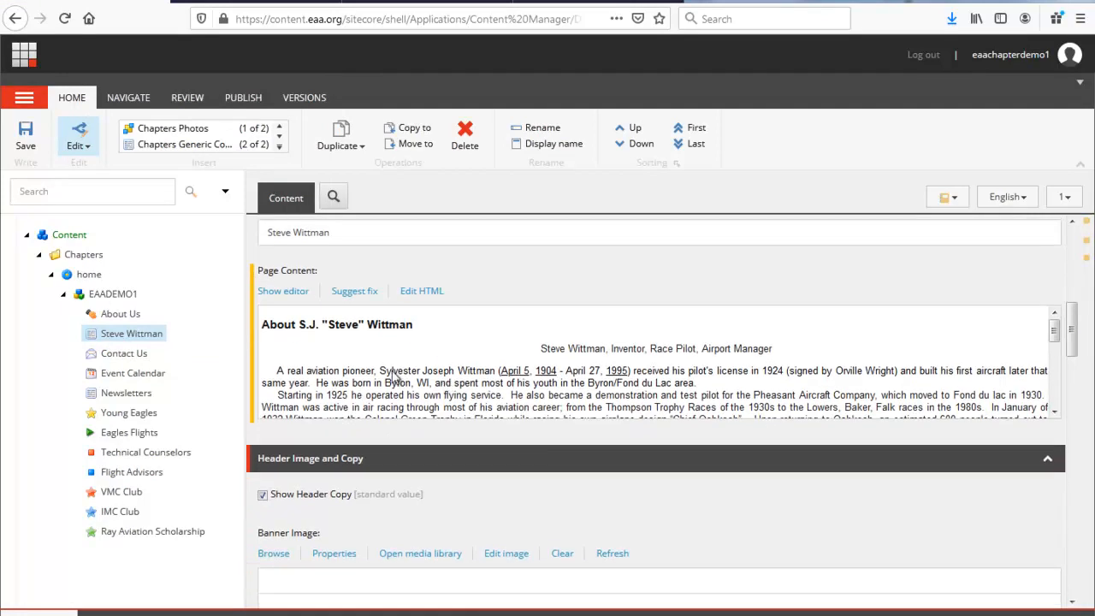
{"action": "left_click", "coordinate": [287, 292]}
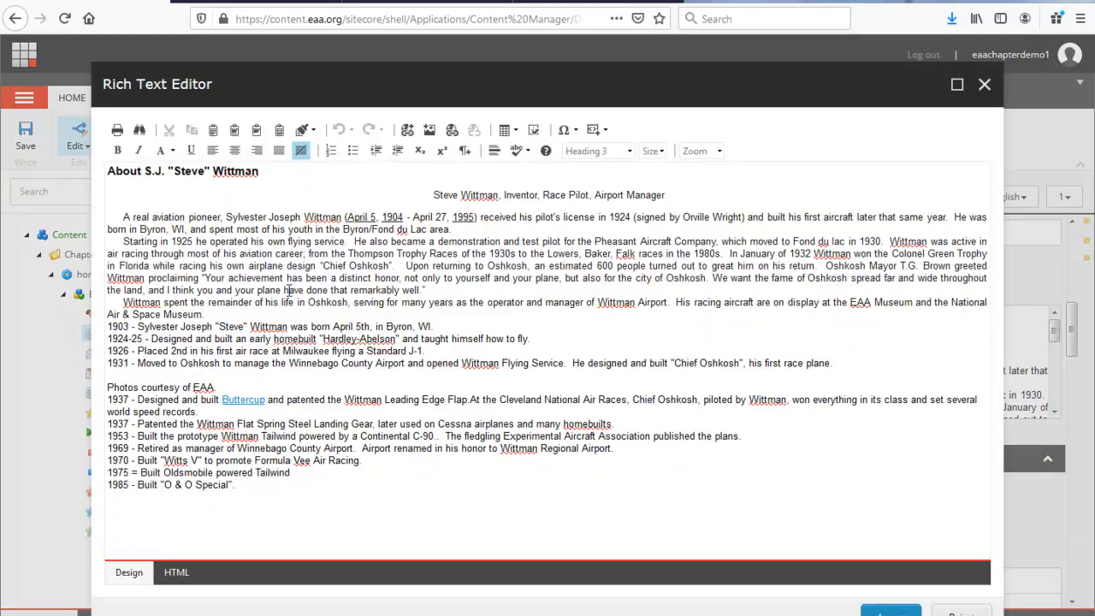
{"action": "left_click", "coordinate": [171, 375]}
{"action": "left_click_drag", "start_coordinate": [221, 388], "coordinate": [97, 387]}
{"action": "key", "text": "Delete"}
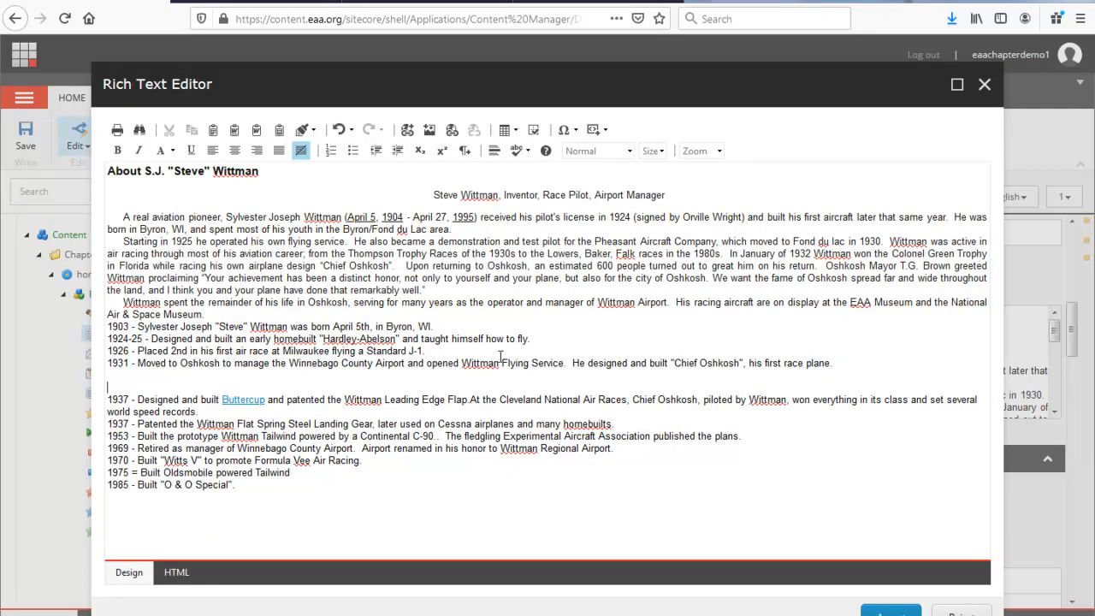
Step: Insert the WittmanChiefOshkoh-1 image from EAADEMO1's Images folder before "born in Byron, WI" in the first paragraph
{"action": "left_click", "coordinate": [108, 227]}
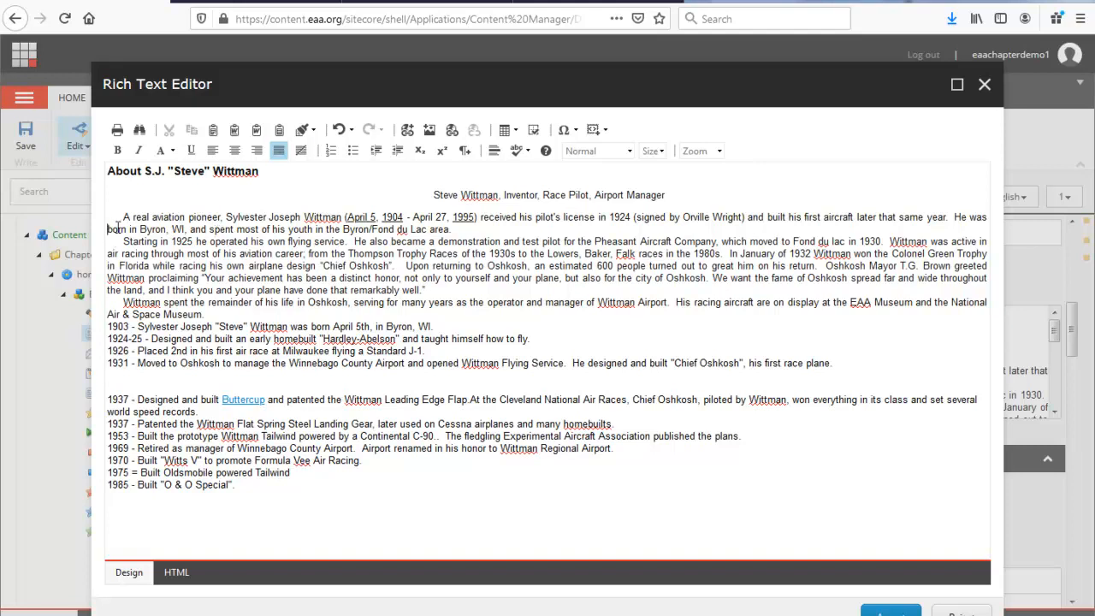
{"action": "left_click", "coordinate": [429, 133]}
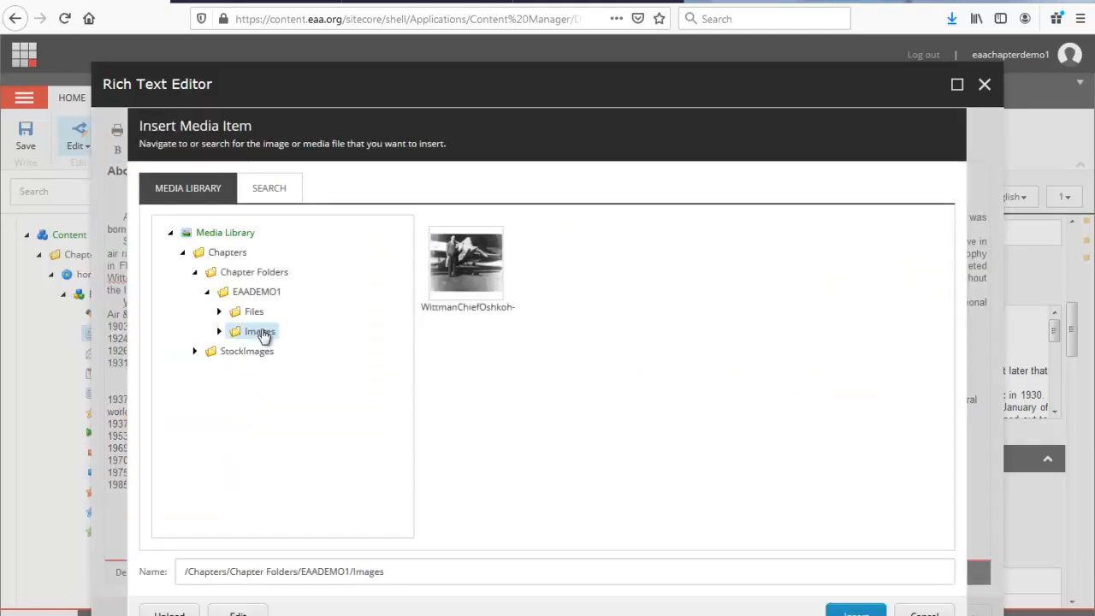
{"action": "left_click", "coordinate": [220, 331]}
{"action": "left_click", "coordinate": [303, 358]}
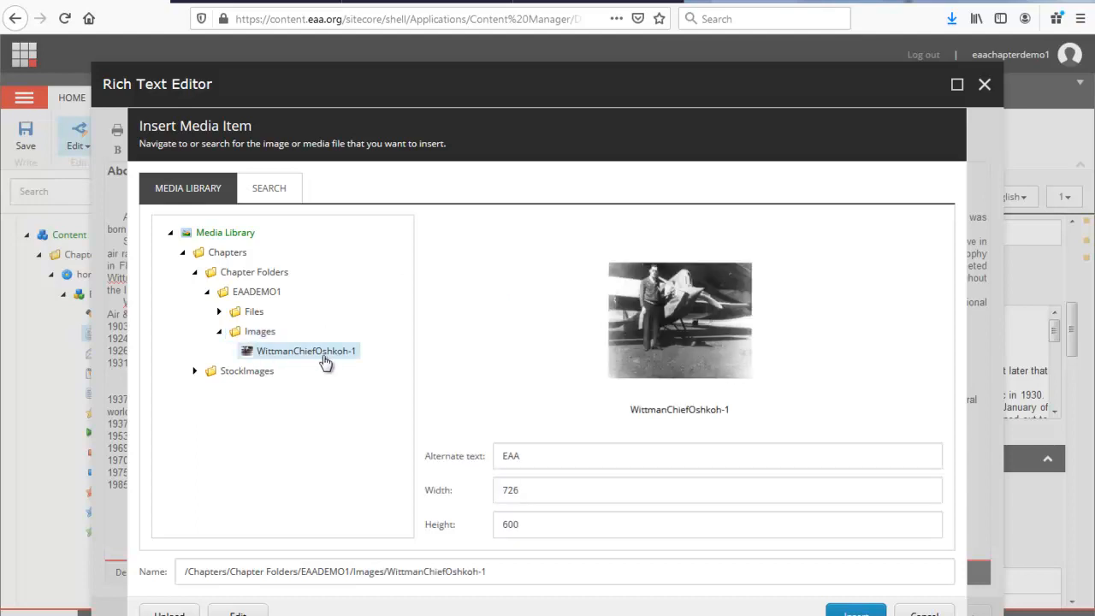
{"action": "left_click", "coordinate": [856, 612]}
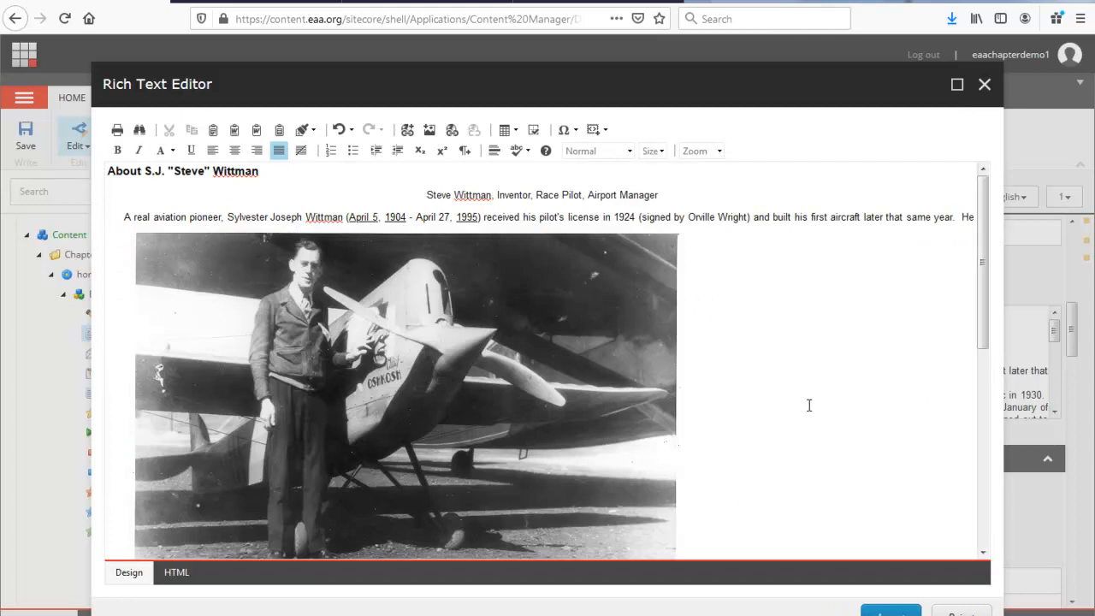
Step: Align the inserted photo left with a 10 px top margin plus bottom and right margins, and accept the edited page content
{"action": "scroll", "coordinate": [808, 406], "scroll_direction": "down", "scroll_amount": 5}
{"action": "scroll", "coordinate": [808, 407], "scroll_direction": "up", "scroll_amount": 3}
{"action": "scroll", "coordinate": [808, 407], "scroll_direction": "down", "scroll_amount": 4}
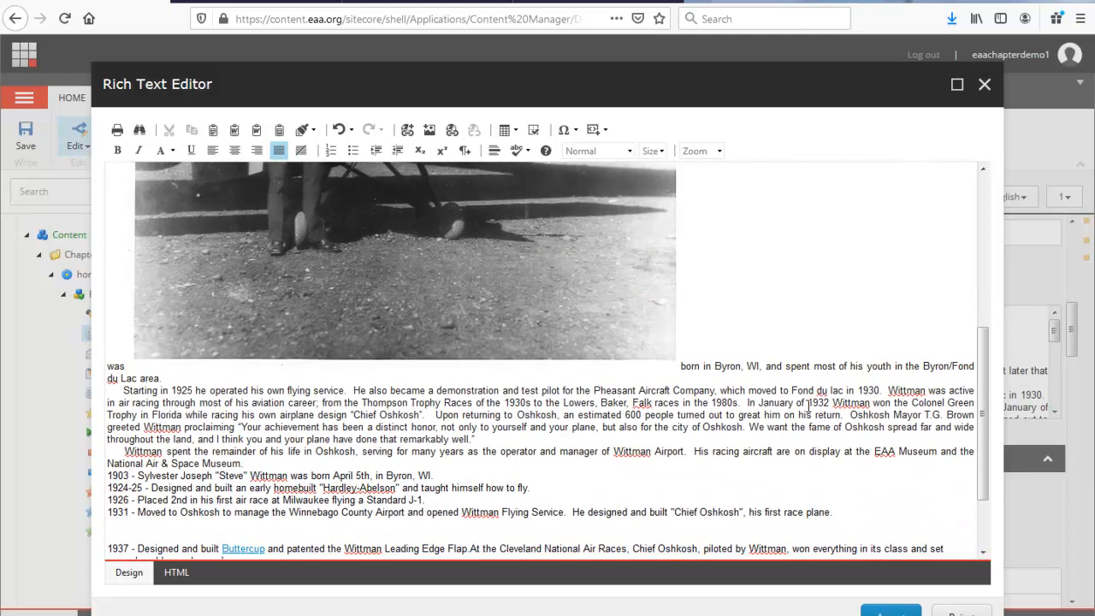
{"action": "scroll", "coordinate": [808, 406], "scroll_direction": "up", "scroll_amount": 4}
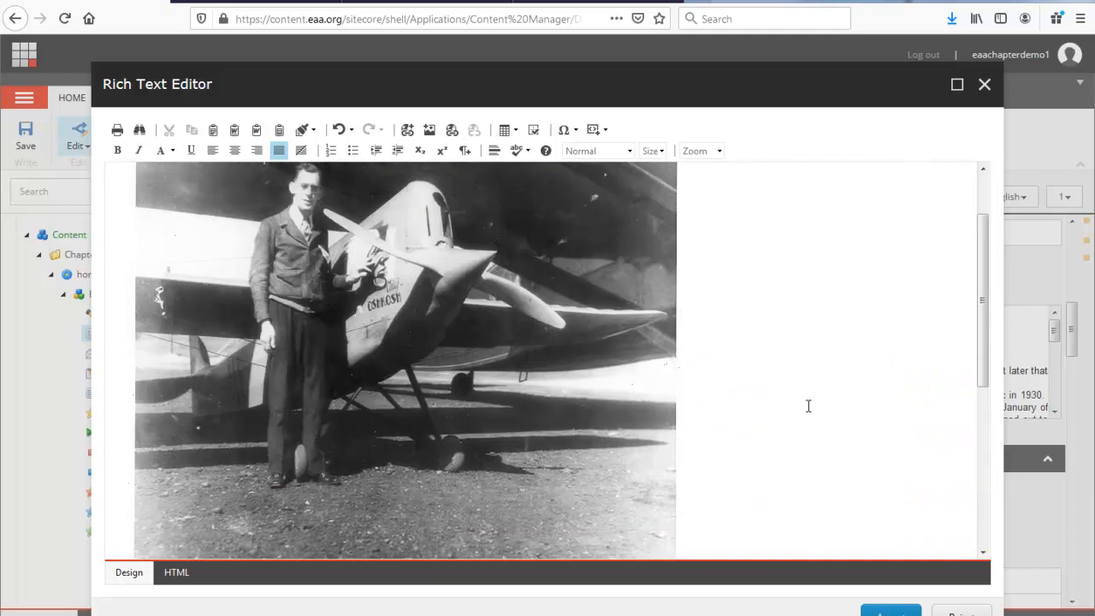
{"action": "left_click", "coordinate": [408, 294]}
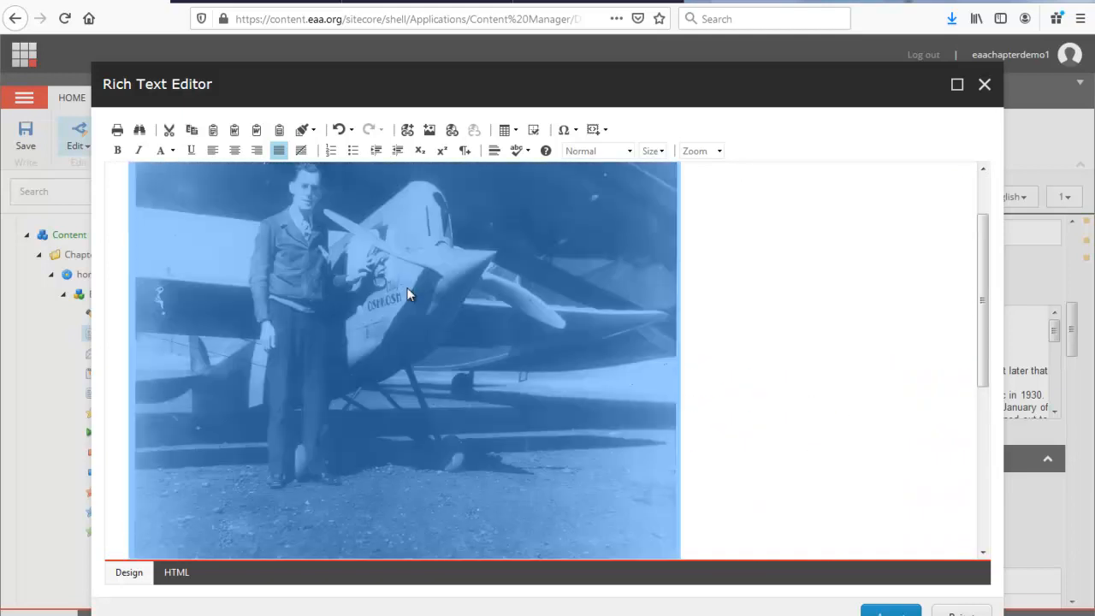
{"action": "right_click", "coordinate": [408, 290]}
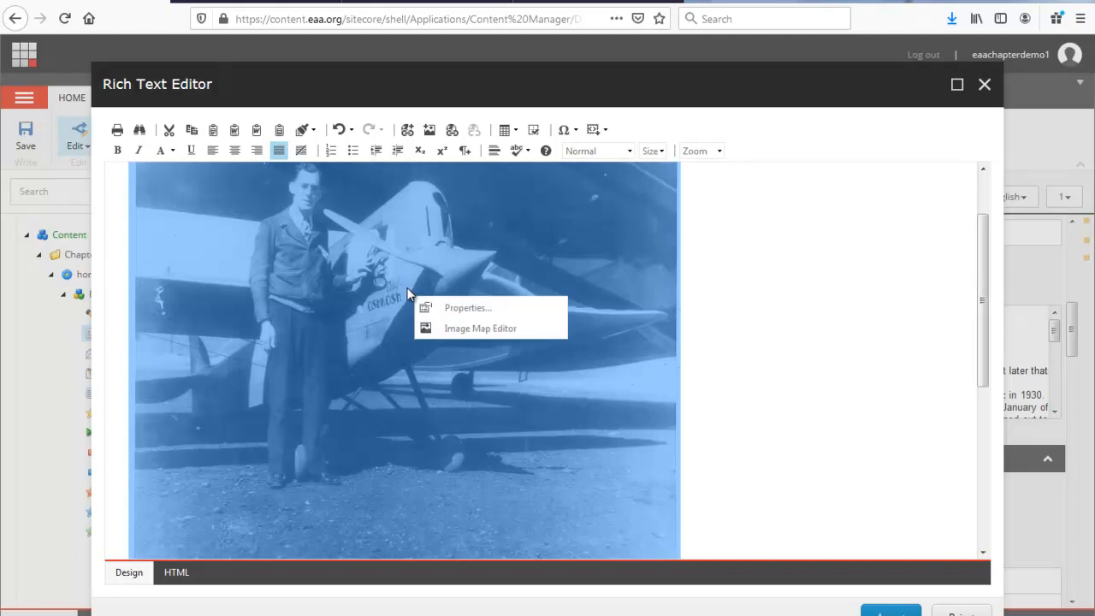
{"action": "left_click", "coordinate": [471, 309]}
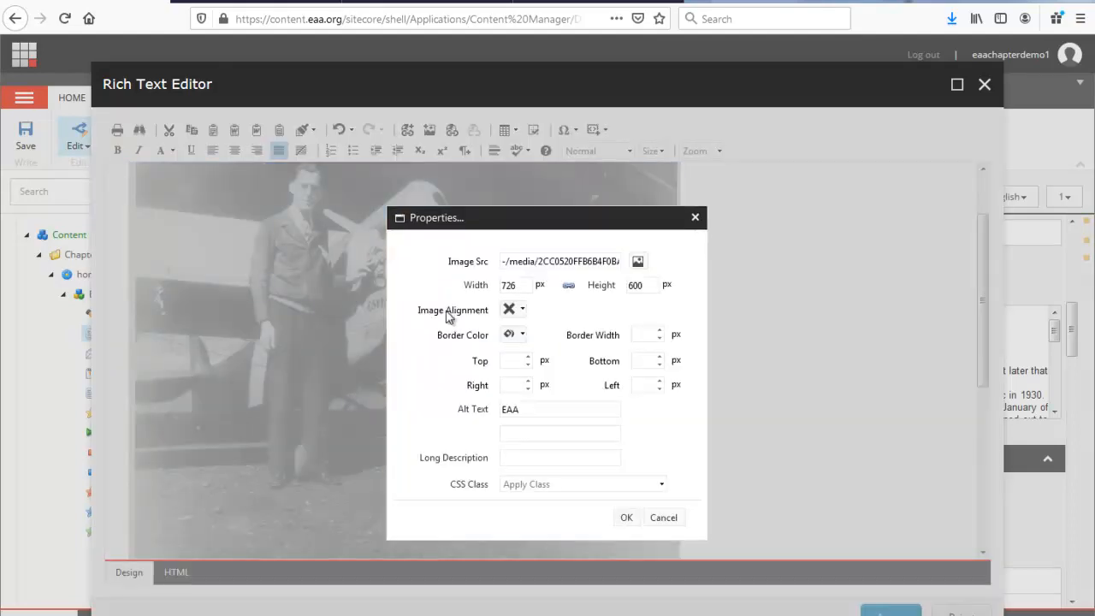
{"action": "left_click", "coordinate": [525, 314]}
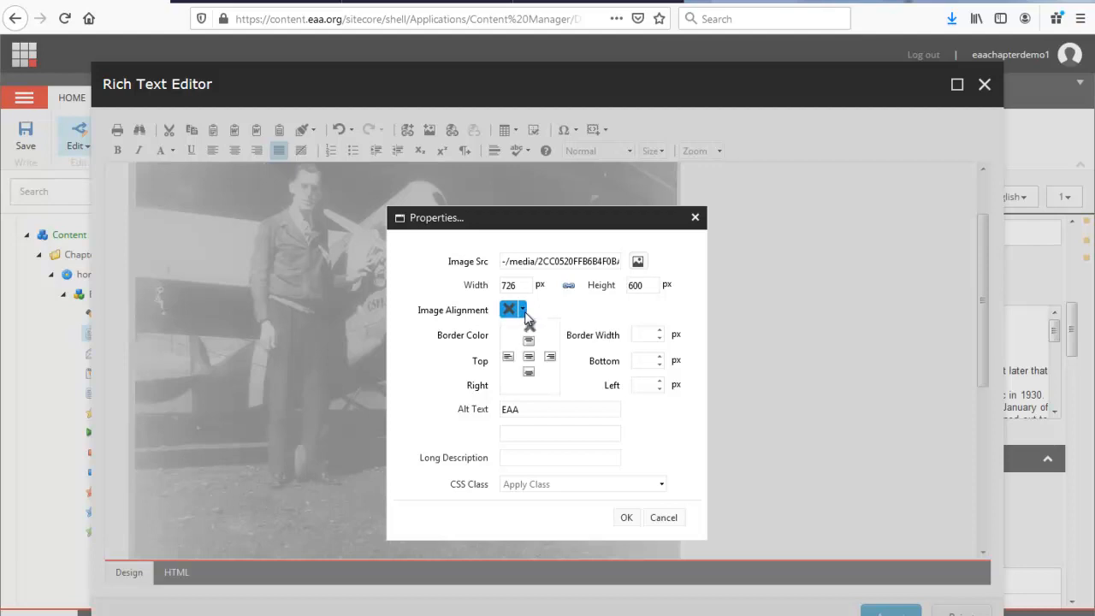
{"action": "left_click", "coordinate": [508, 357]}
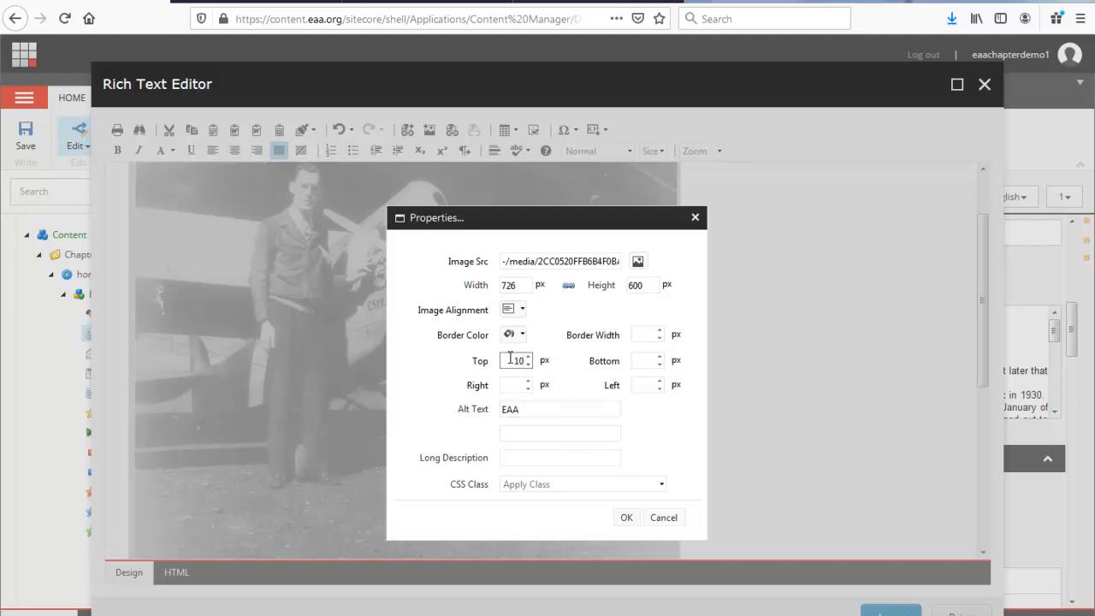
{"action": "left_click", "coordinate": [648, 358]}
{"action": "left_click", "coordinate": [516, 384]}
{"action": "left_click", "coordinate": [626, 519]}
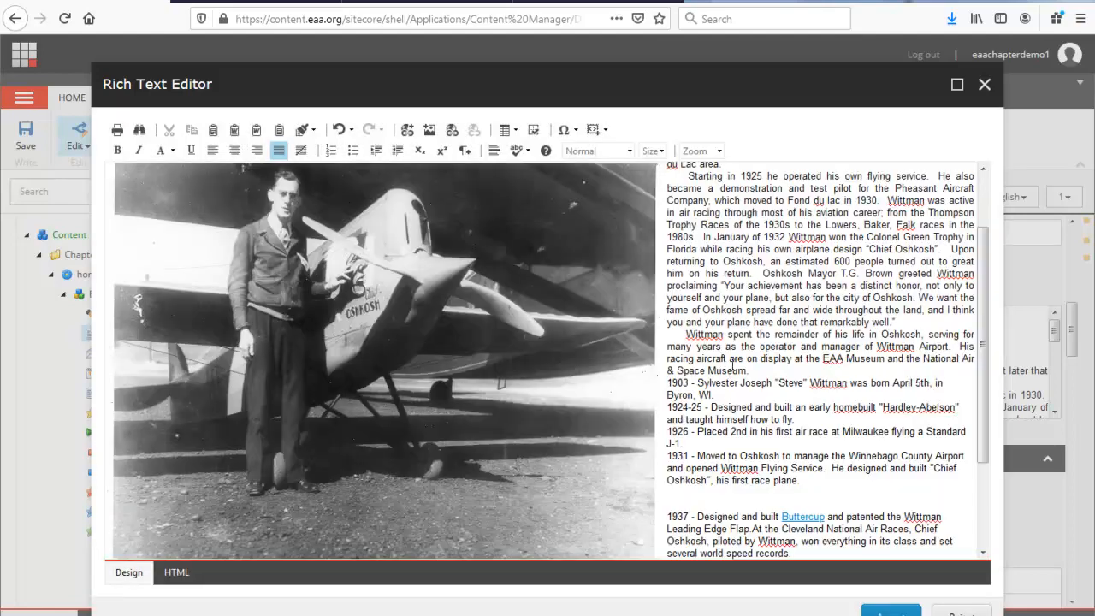
{"action": "scroll", "coordinate": [774, 289], "scroll_direction": "down", "scroll_amount": 5}
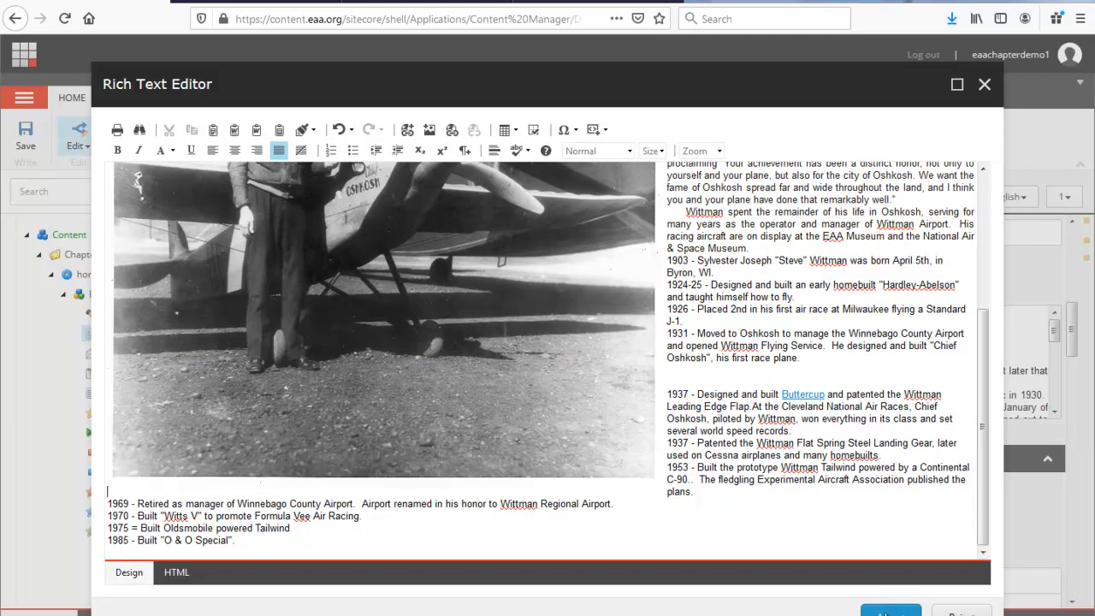
{"action": "left_click", "coordinate": [888, 611]}
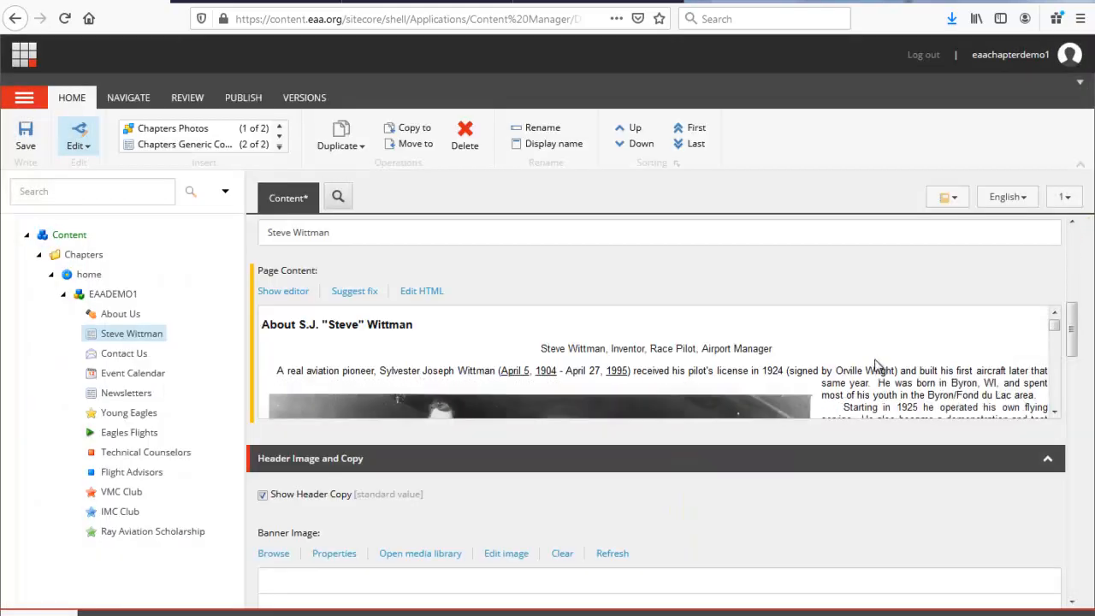
Step: Save the Steve Wittman page, mark it ready to publish, and publish it with its subitems and related items
{"action": "left_click", "coordinate": [32, 127]}
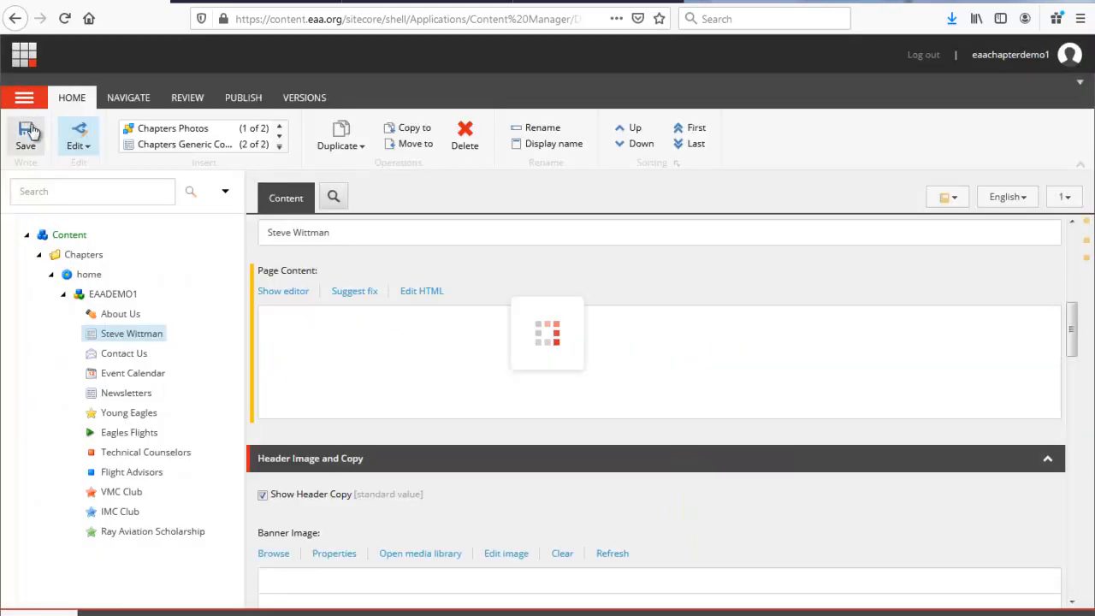
{"action": "left_click", "coordinate": [241, 97]}
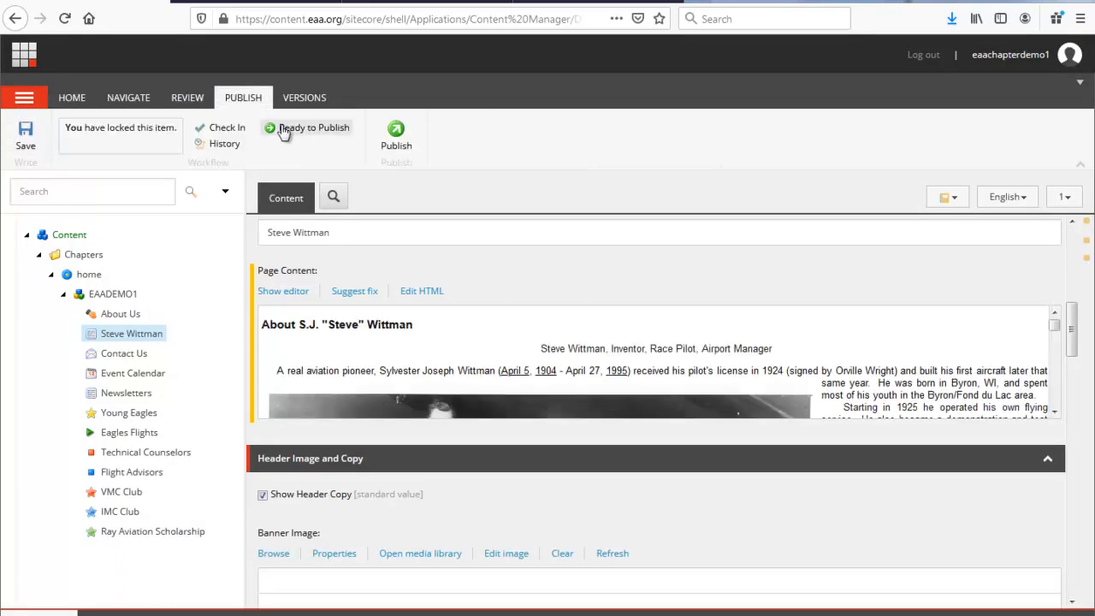
{"action": "left_click", "coordinate": [338, 146]}
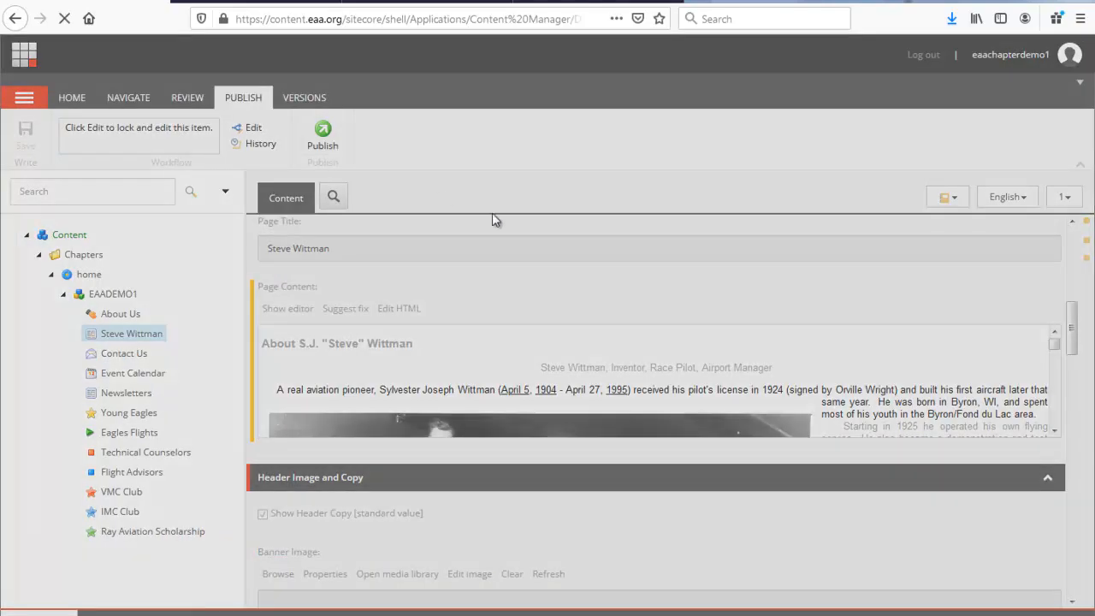
{"action": "left_click", "coordinate": [626, 545]}
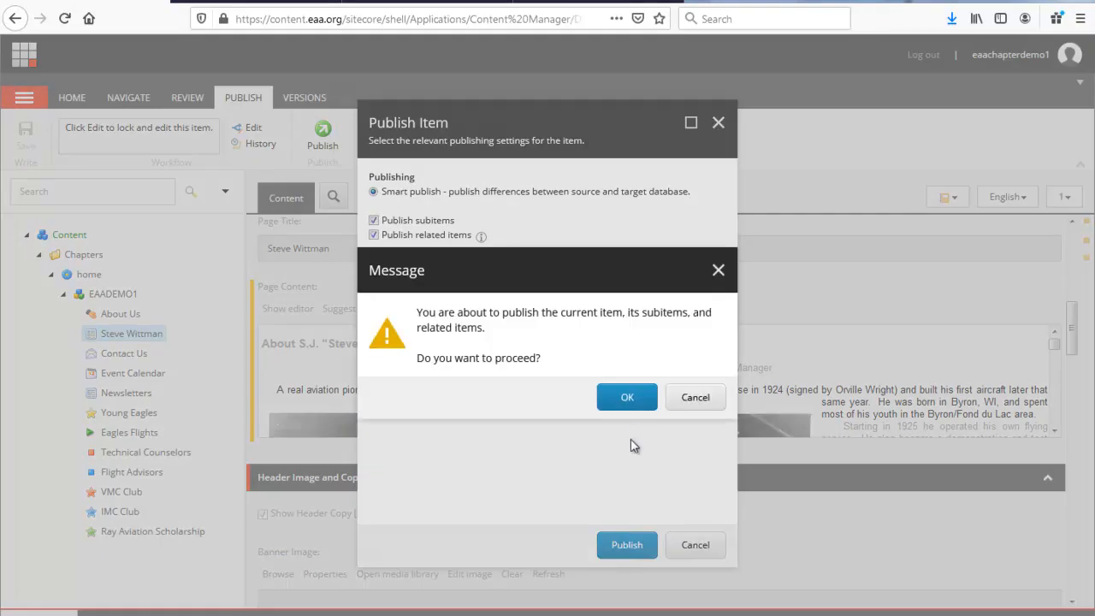
{"action": "left_click", "coordinate": [627, 397]}
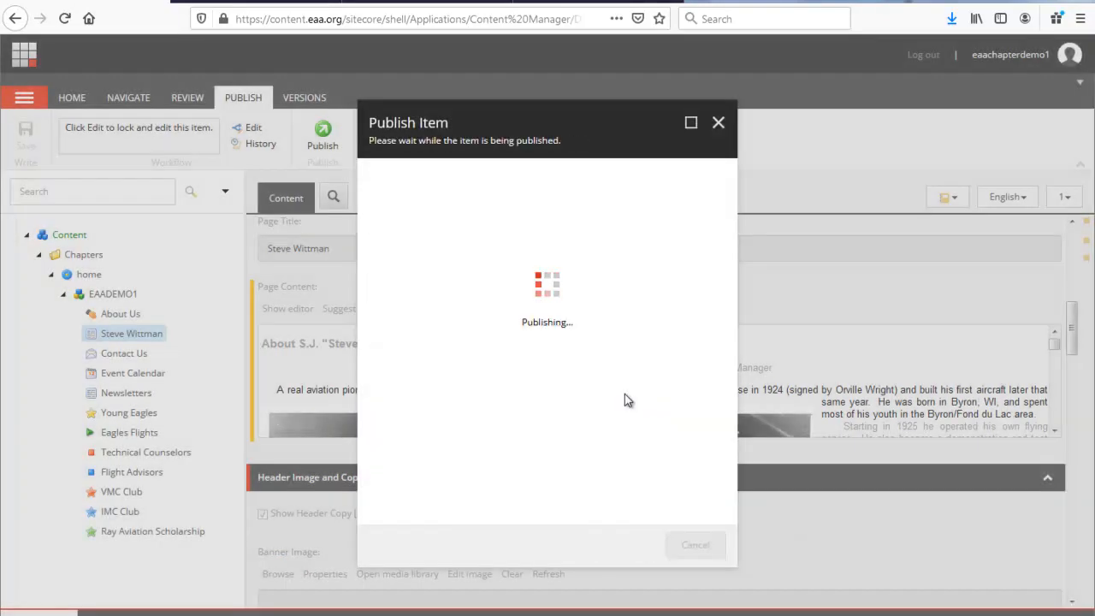
{"action": "left_click", "coordinate": [695, 548]}
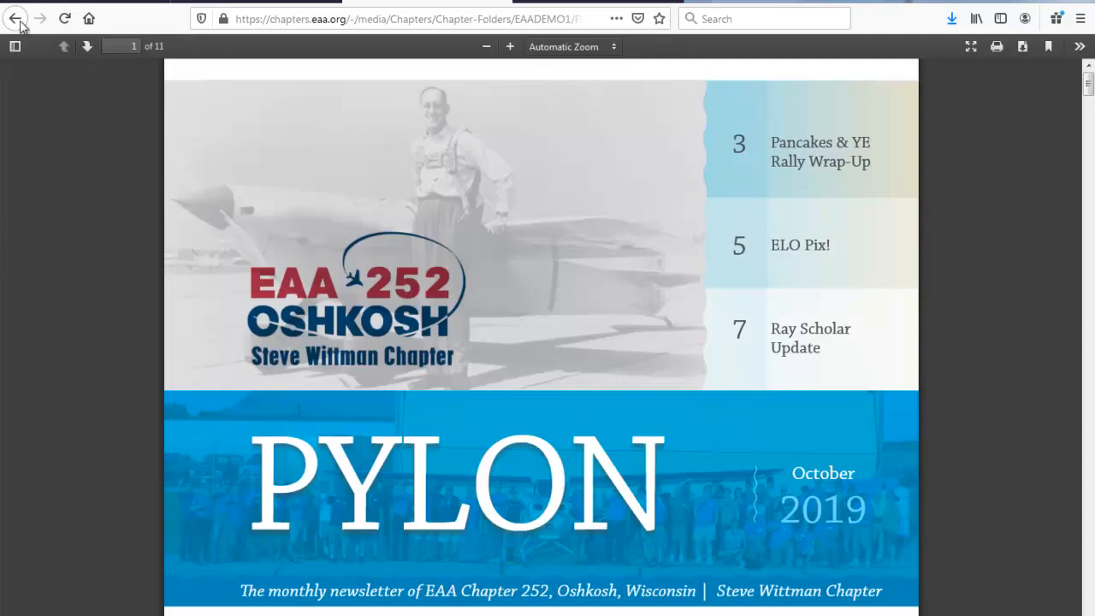
Step: Open the Steve Wittman page on the EAADEMO1 chapter site and review the layout of its photo and text
{"action": "left_click", "coordinate": [13, 19]}
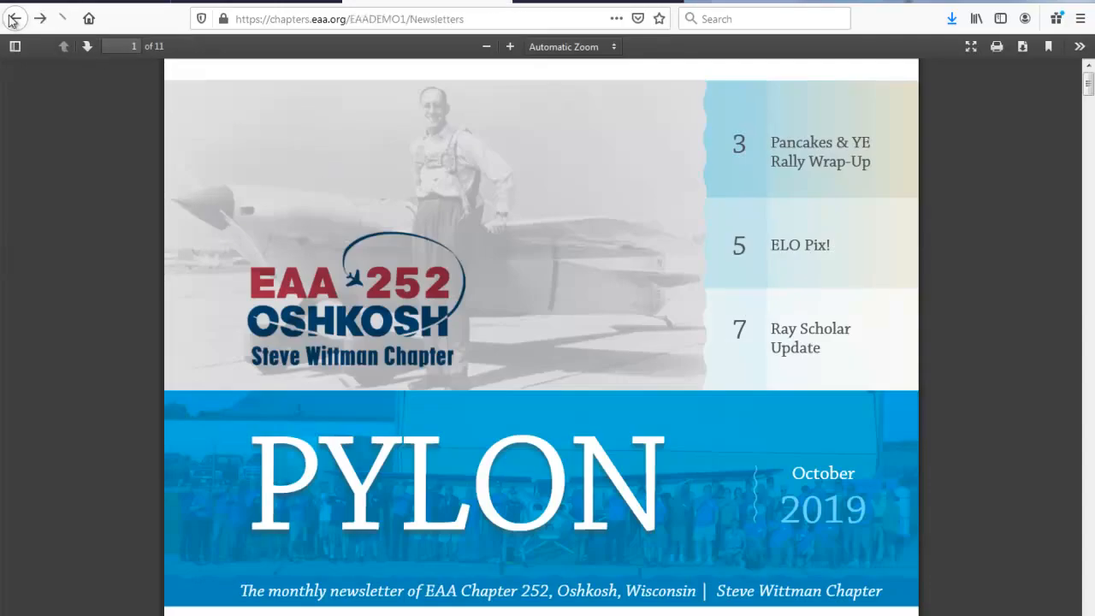
{"action": "left_click", "coordinate": [85, 297]}
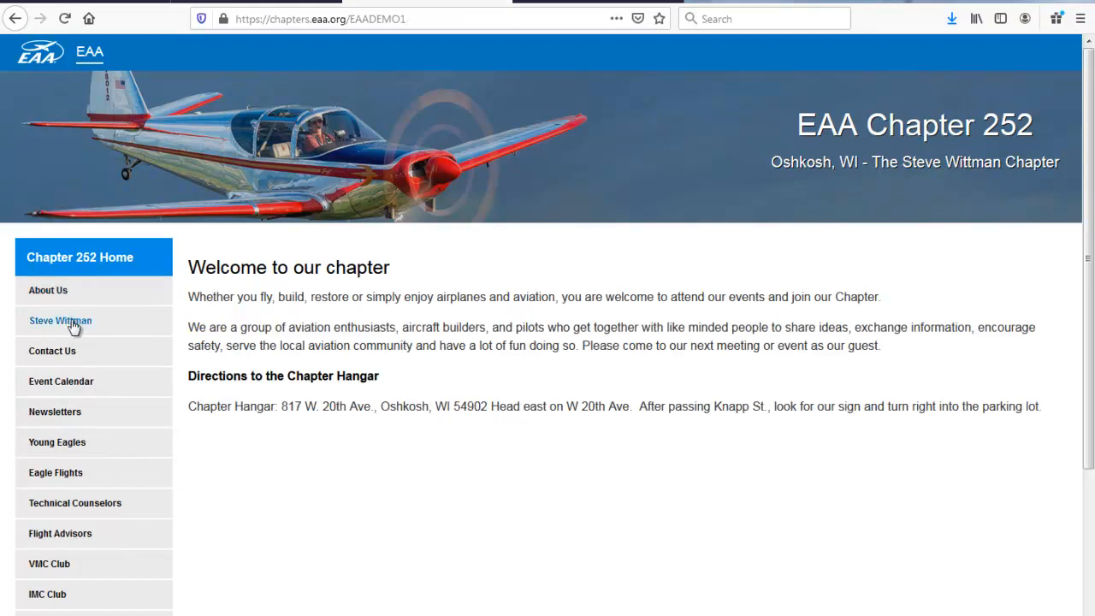
{"action": "left_click", "coordinate": [73, 324]}
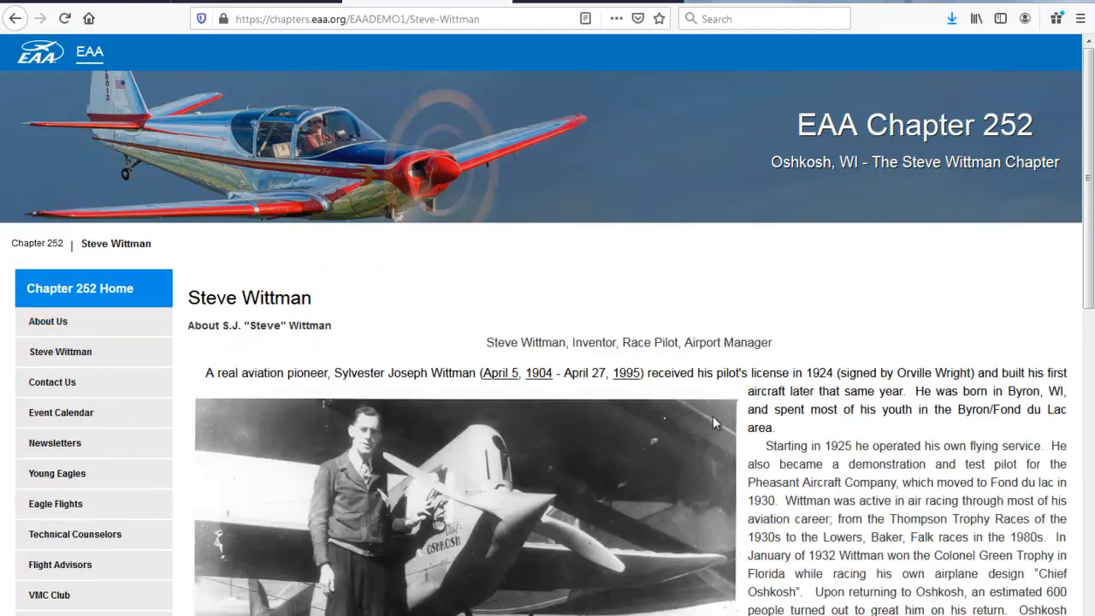
{"action": "scroll", "coordinate": [710, 414], "scroll_direction": "down", "scroll_amount": 2}
{"action": "scroll", "coordinate": [709, 420], "scroll_direction": "down", "scroll_amount": 6}
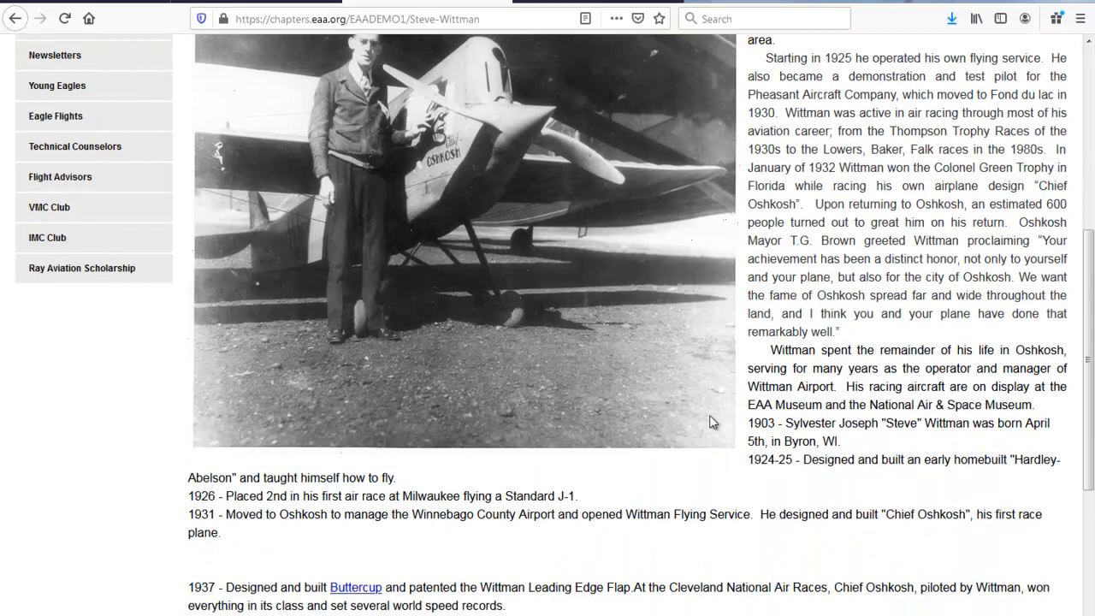
{"action": "scroll", "coordinate": [709, 421], "scroll_direction": "up", "scroll_amount": 6}
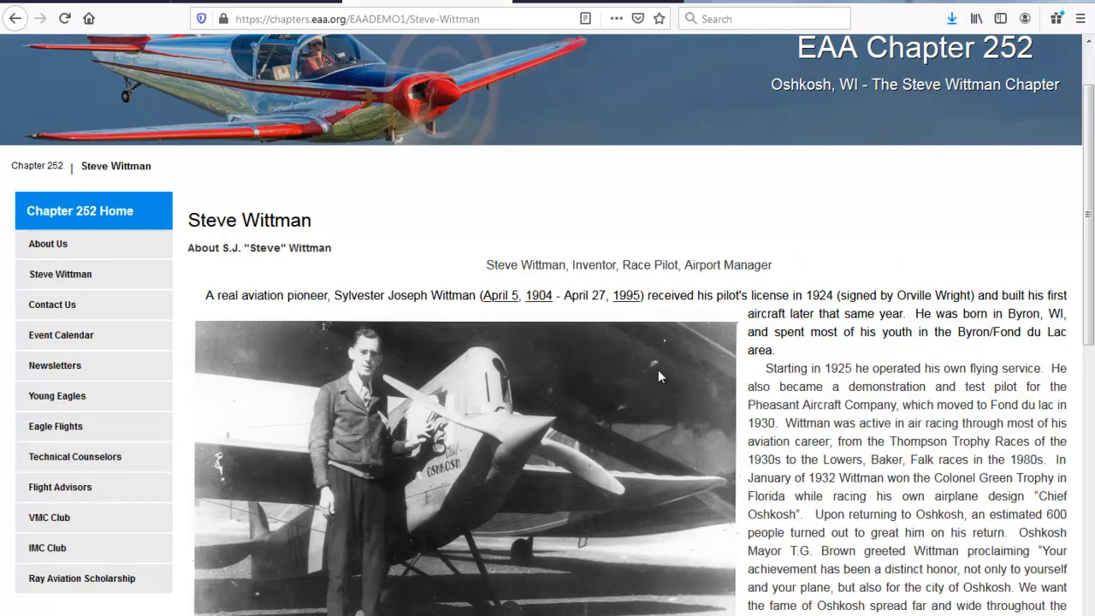
{"action": "scroll", "coordinate": [660, 376], "scroll_direction": "down", "scroll_amount": 6}
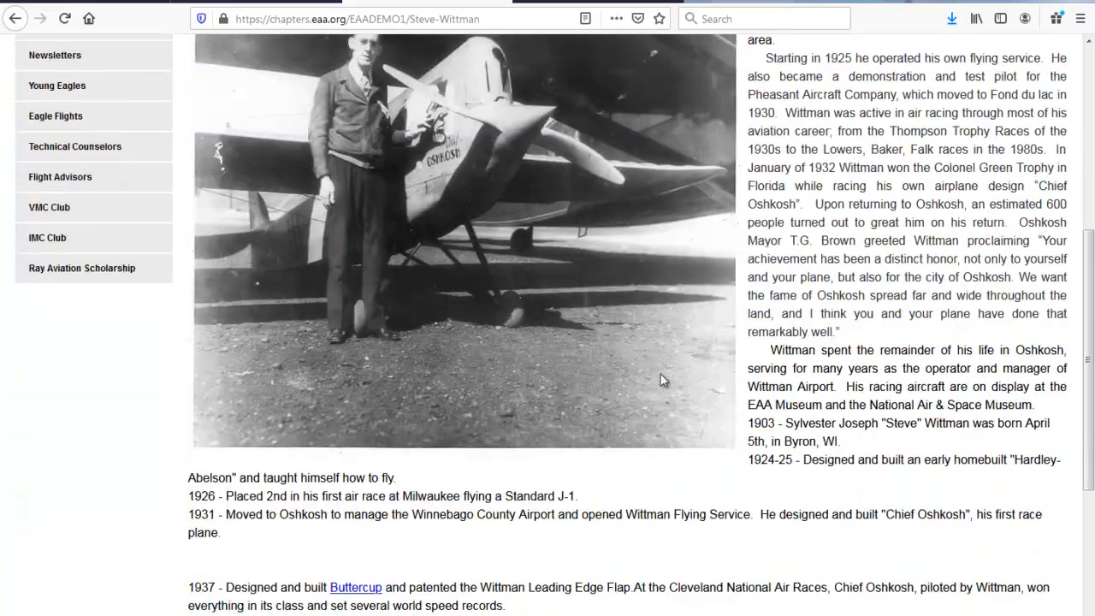
{"action": "scroll", "coordinate": [661, 379], "scroll_direction": "up", "scroll_amount": 4}
Step: Return to the content manager, lock the Steve Wittman item for editing, and open its Page Content in the rich text editor
{"action": "left_click", "coordinate": [42, 3]}
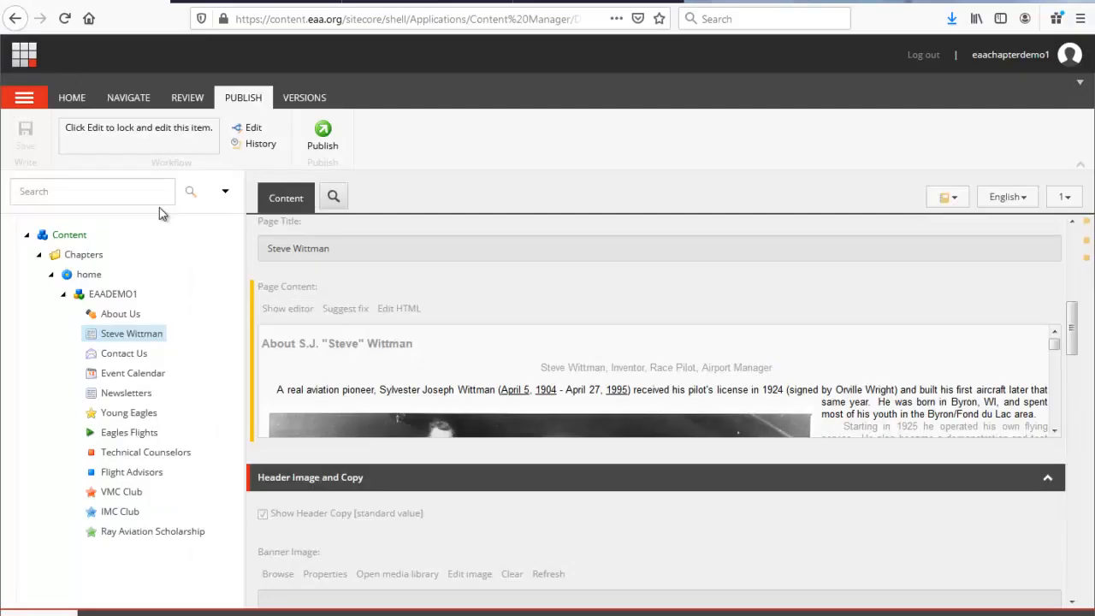
{"action": "scroll", "coordinate": [428, 288], "scroll_direction": "up", "scroll_amount": 5}
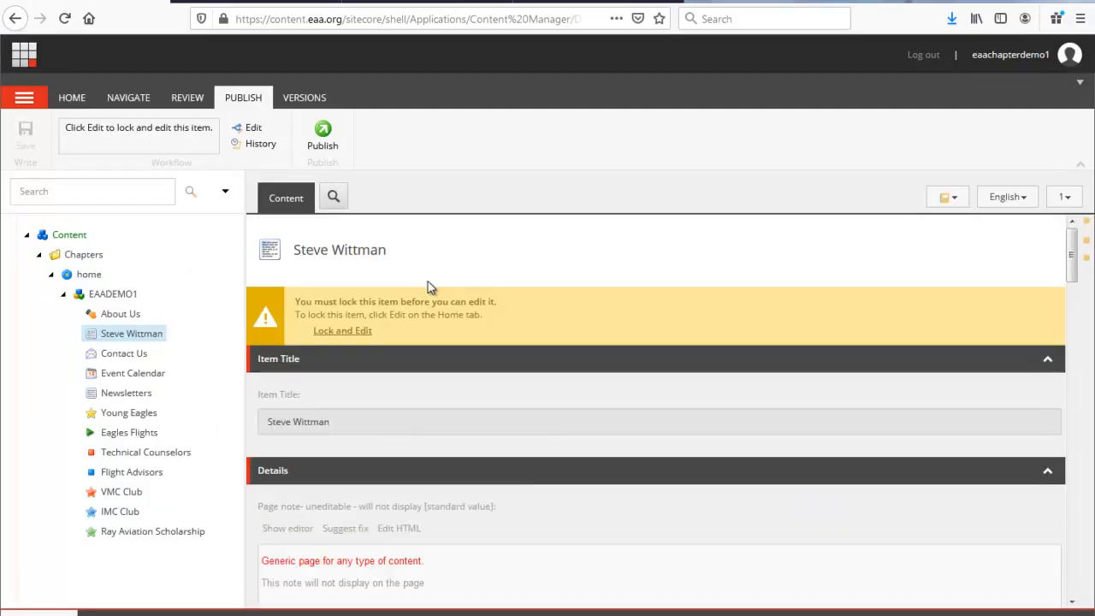
{"action": "left_click", "coordinate": [342, 331]}
{"action": "scroll", "coordinate": [343, 335], "scroll_direction": "down", "scroll_amount": 8}
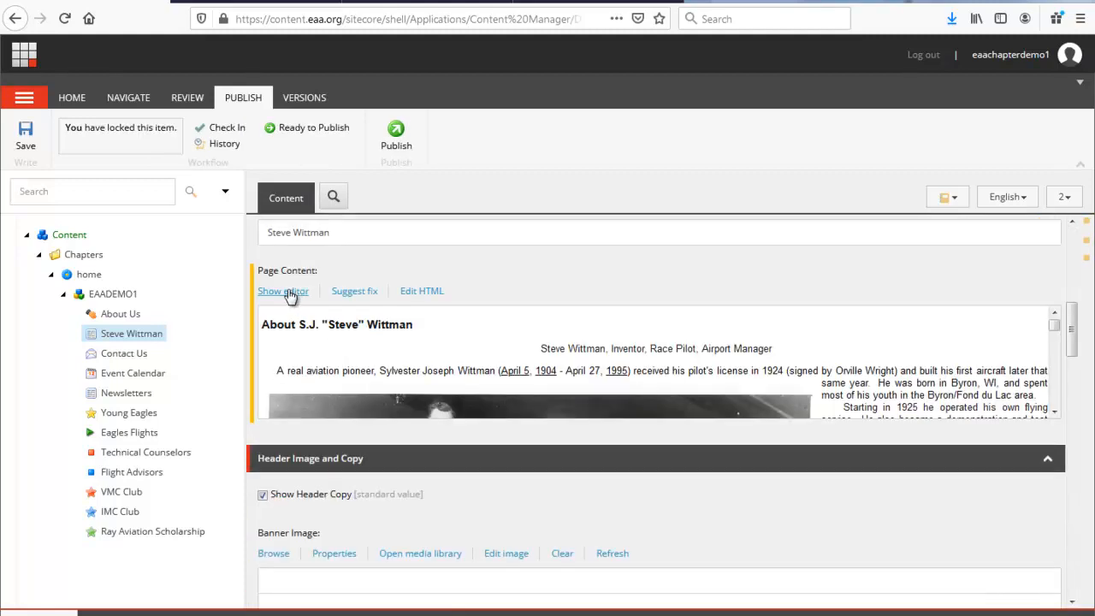
{"action": "left_click", "coordinate": [289, 293]}
Step: Set the article photo's width to 500 px and accept the edited page content
{"action": "left_click", "coordinate": [393, 350]}
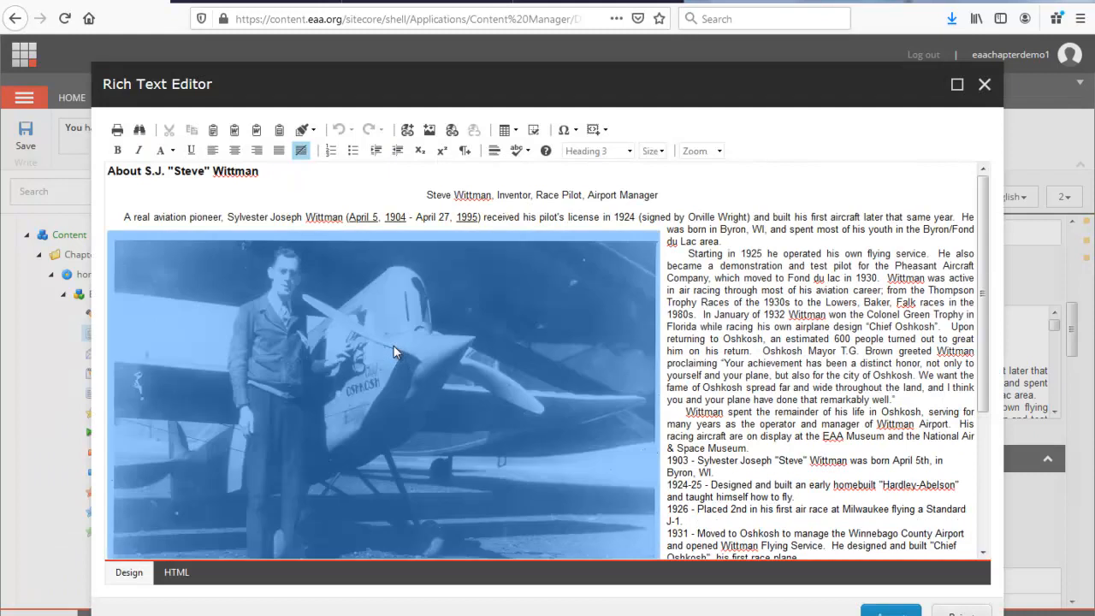
{"action": "right_click", "coordinate": [394, 350]}
{"action": "left_click", "coordinate": [446, 369]}
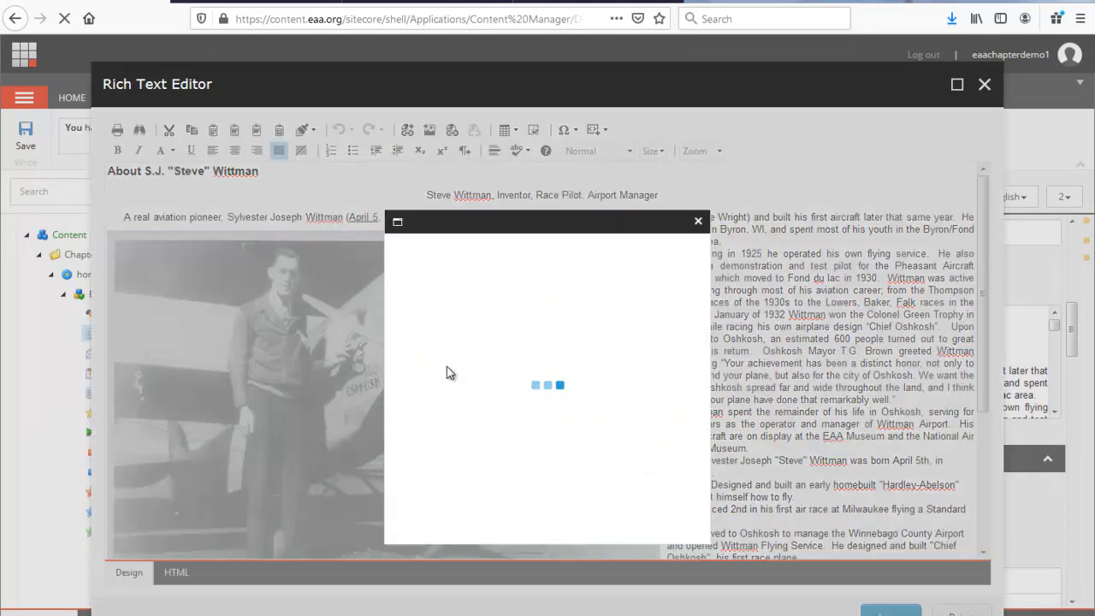
{"action": "left_click_drag", "start_coordinate": [530, 284], "coordinate": [470, 282]}
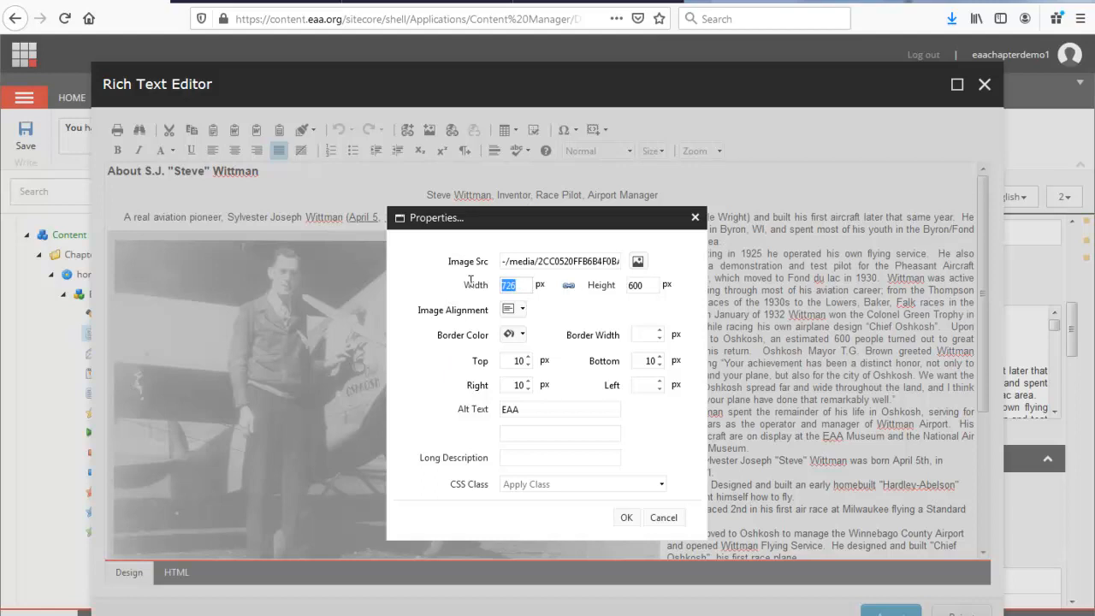
{"action": "type", "text": "500"}
{"action": "left_click", "coordinate": [625, 519]}
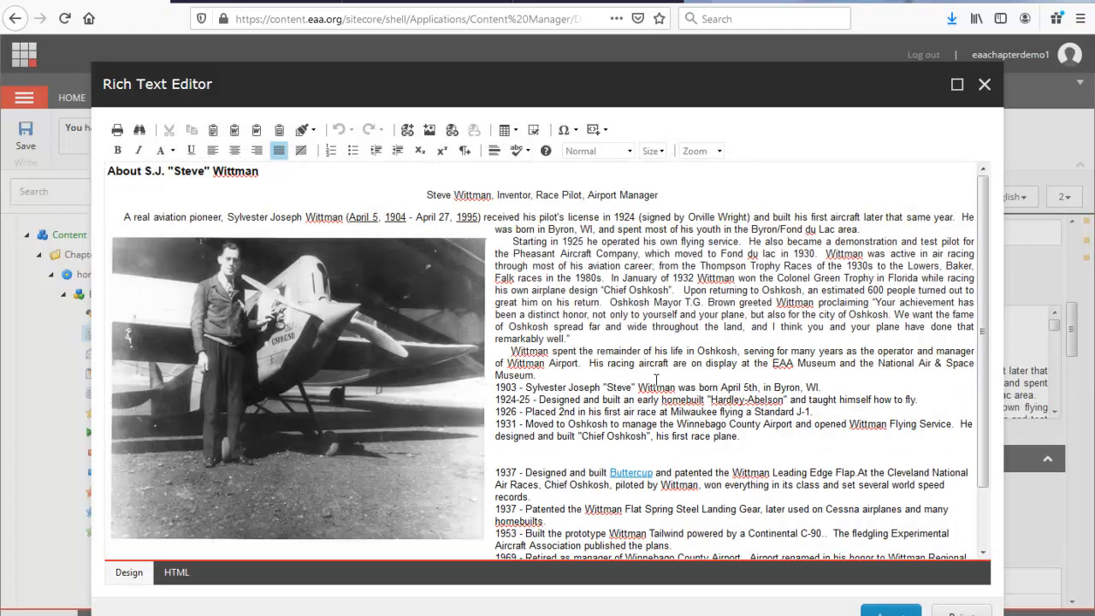
{"action": "left_click", "coordinate": [891, 613]}
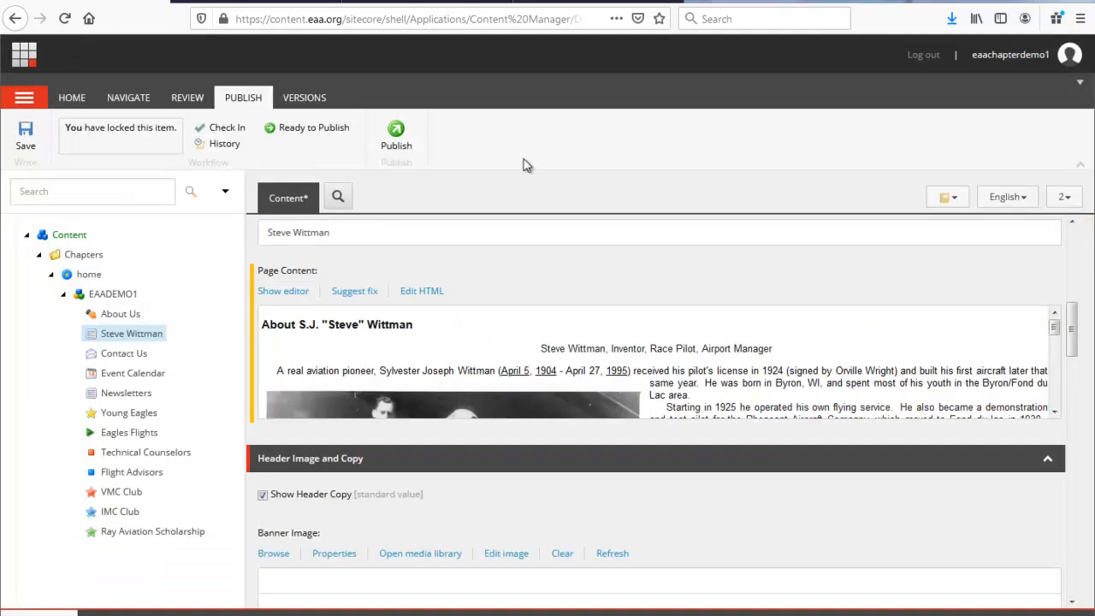
Step: Save the resized-photo version of the Steve Wittman page, mark it ready, and publish it with subitems and related items
{"action": "left_click", "coordinate": [28, 137]}
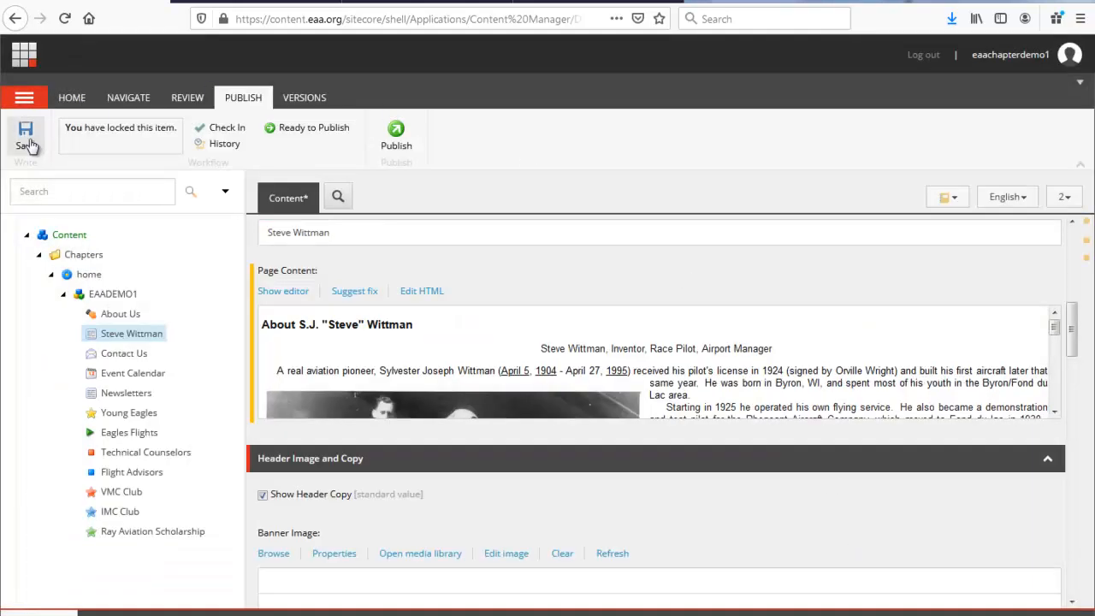
{"action": "left_click", "coordinate": [284, 137]}
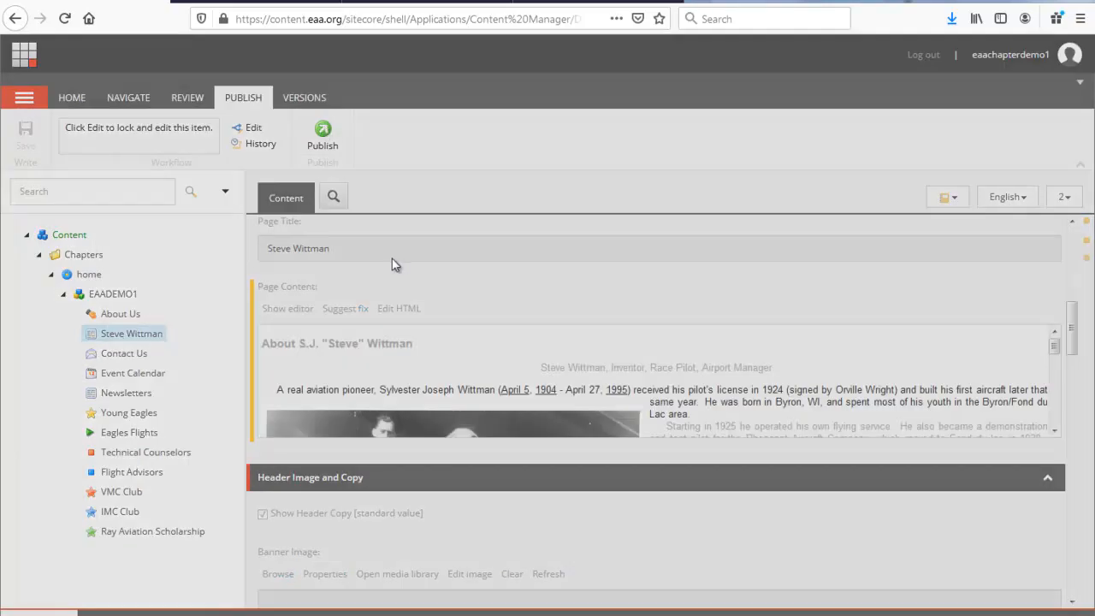
{"action": "left_click", "coordinate": [626, 546]}
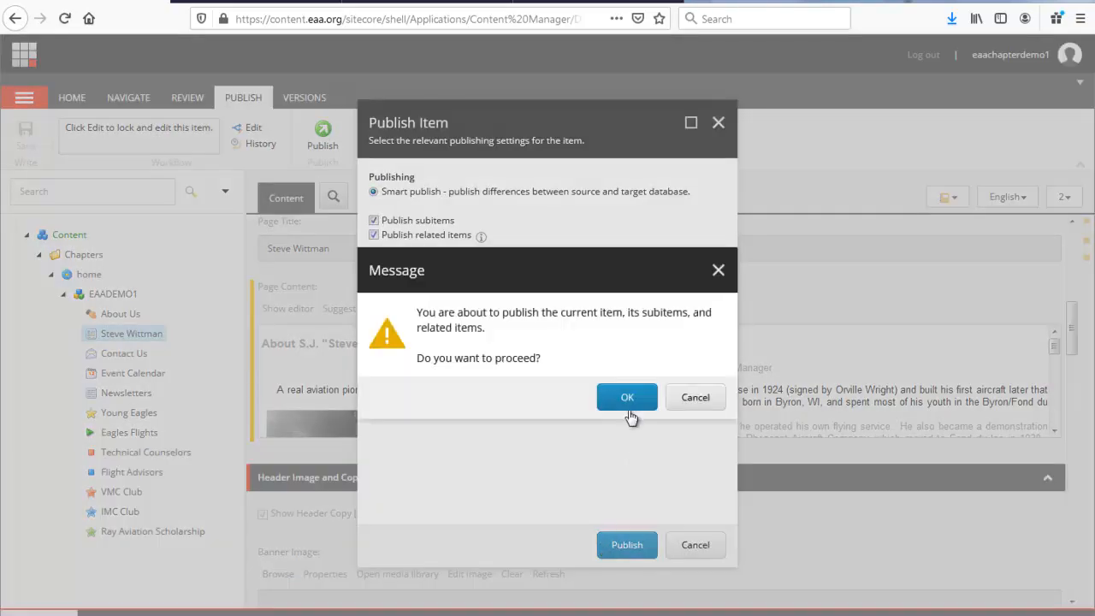
{"action": "left_click", "coordinate": [631, 397]}
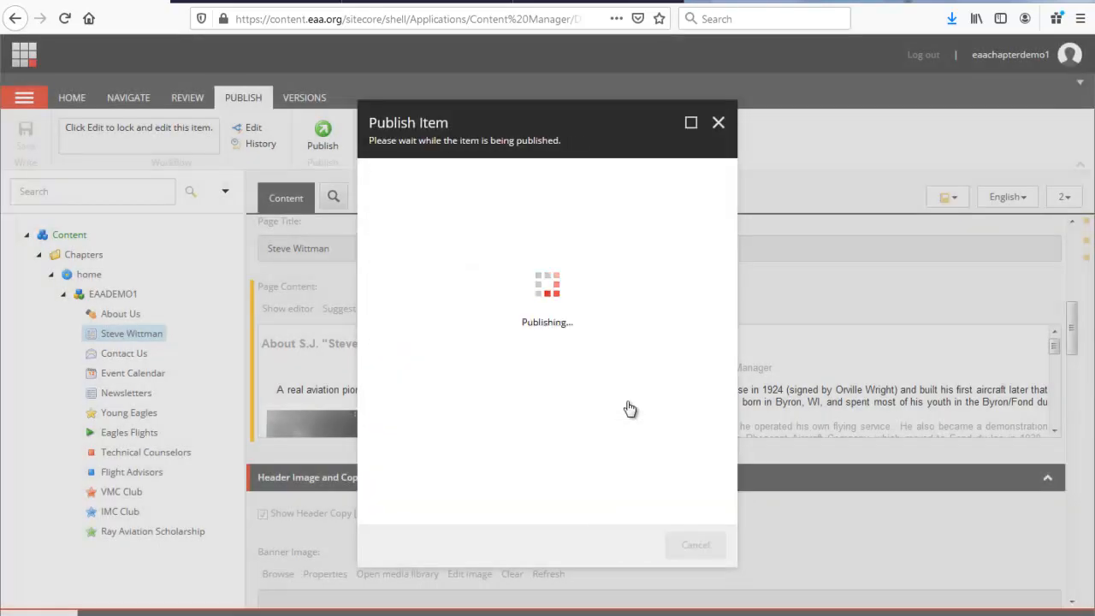
{"action": "left_click", "coordinate": [709, 553]}
Step: Reload the Steve Wittman page on the EAADEMO1 site and check how the text wraps around the resized photo
{"action": "left_click", "coordinate": [615, 2]}
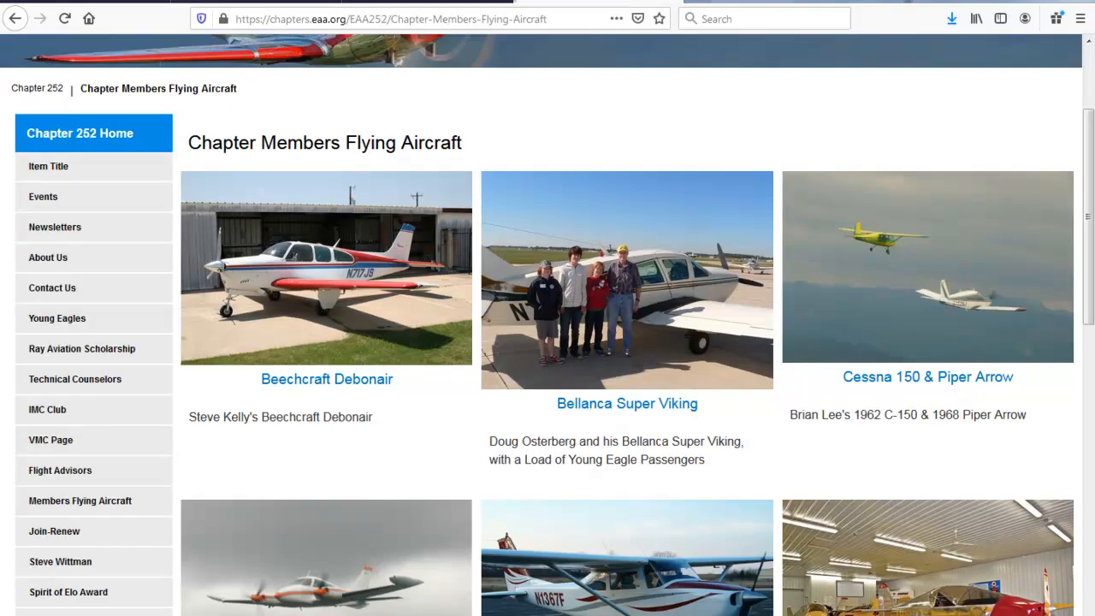
{"action": "left_click", "coordinate": [468, 2]}
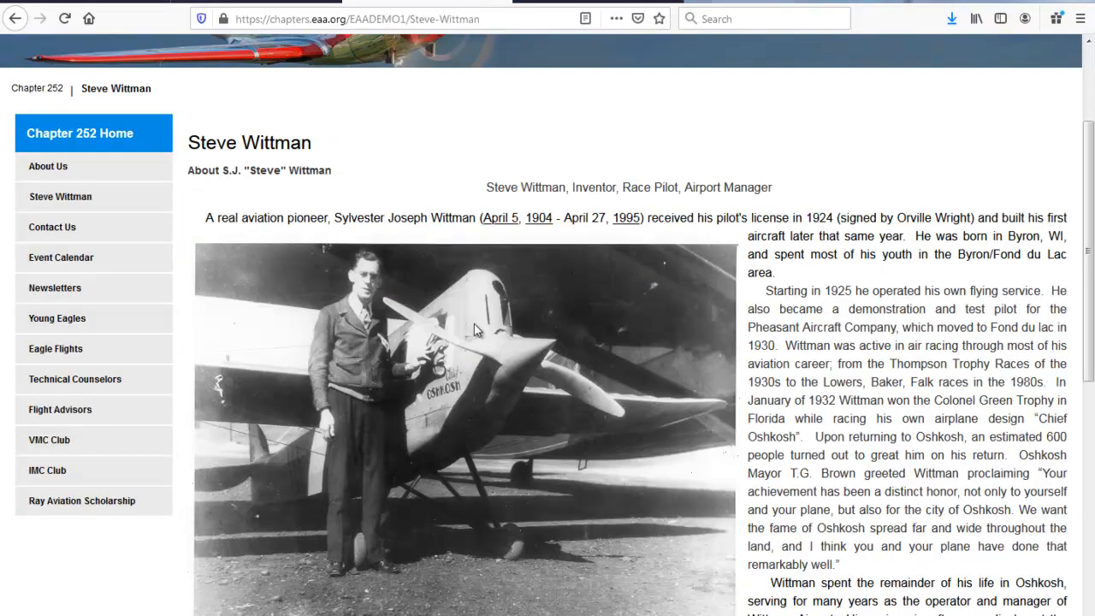
{"action": "left_click", "coordinate": [65, 19]}
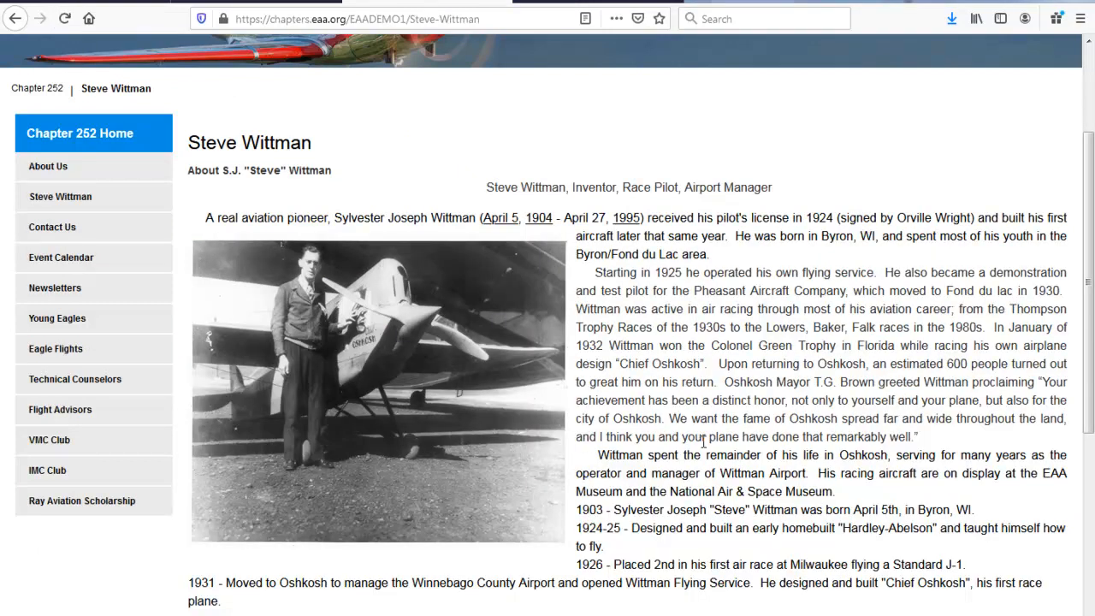
{"action": "scroll", "coordinate": [702, 435], "scroll_direction": "down", "scroll_amount": 3}
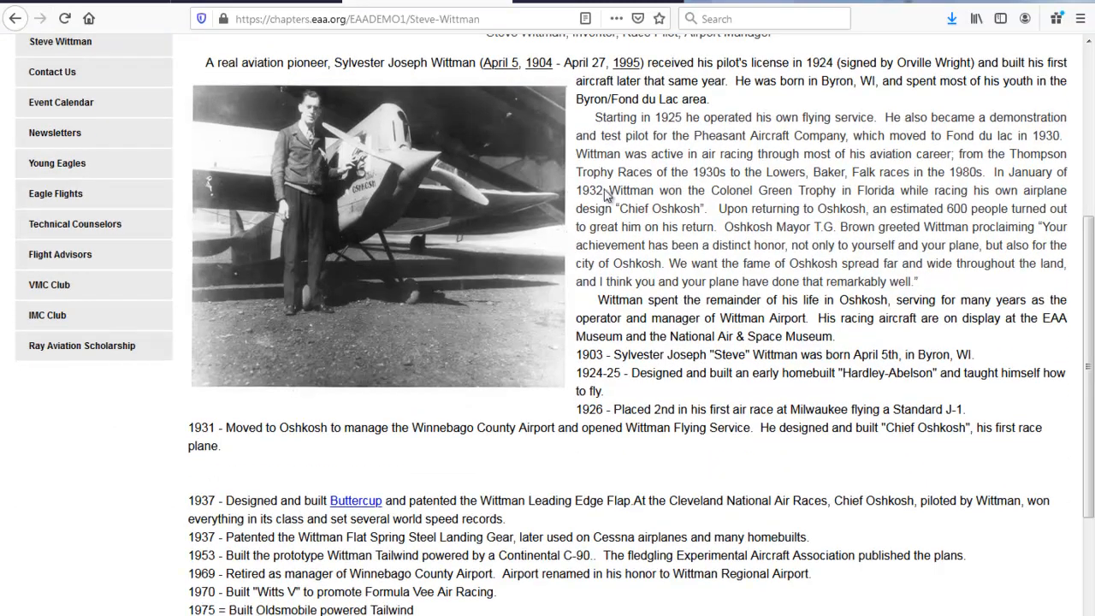
{"action": "scroll", "coordinate": [719, 354], "scroll_direction": "up", "scroll_amount": 3}
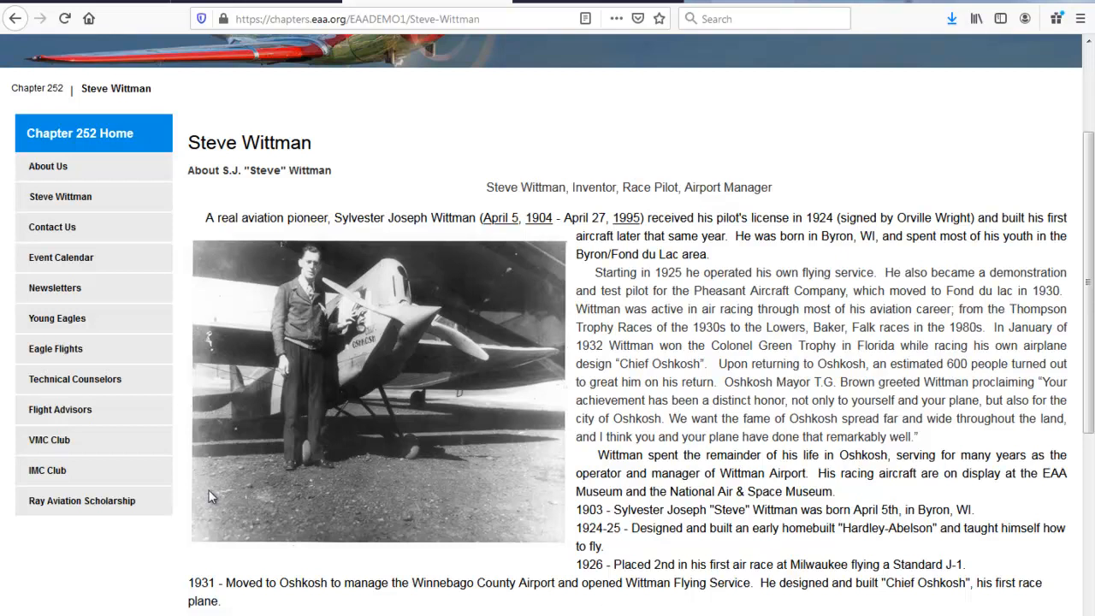
Step: View the demo site's Ray Aviation Scholarship page, then examine the EAA252 site's Chapter Members Flying Aircraft photo page
{"action": "left_click", "coordinate": [101, 503]}
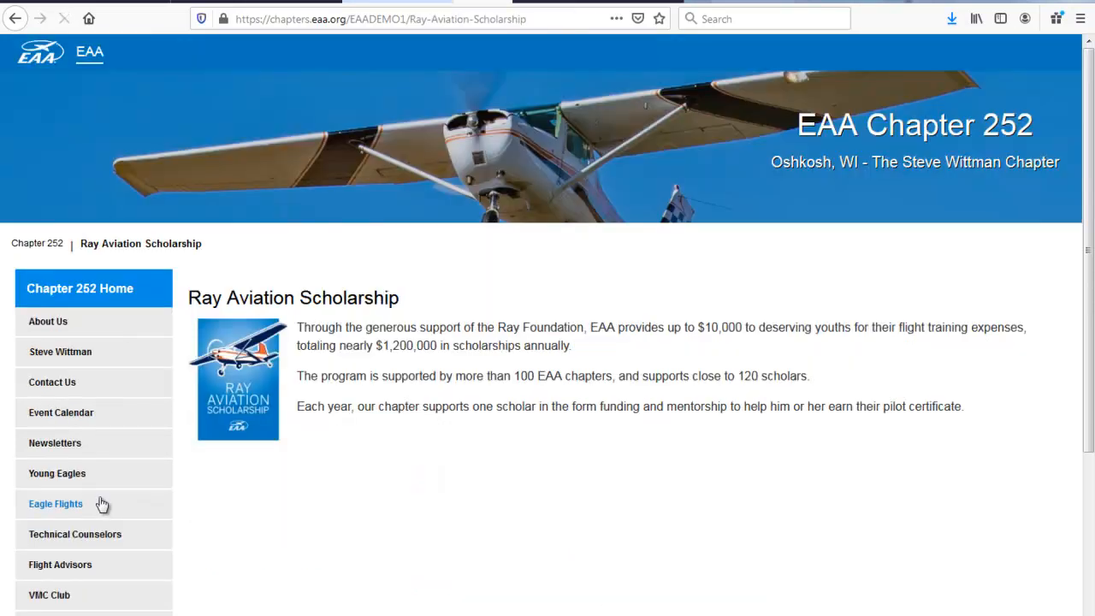
{"action": "scroll", "coordinate": [83, 502], "scroll_direction": "down", "scroll_amount": 3}
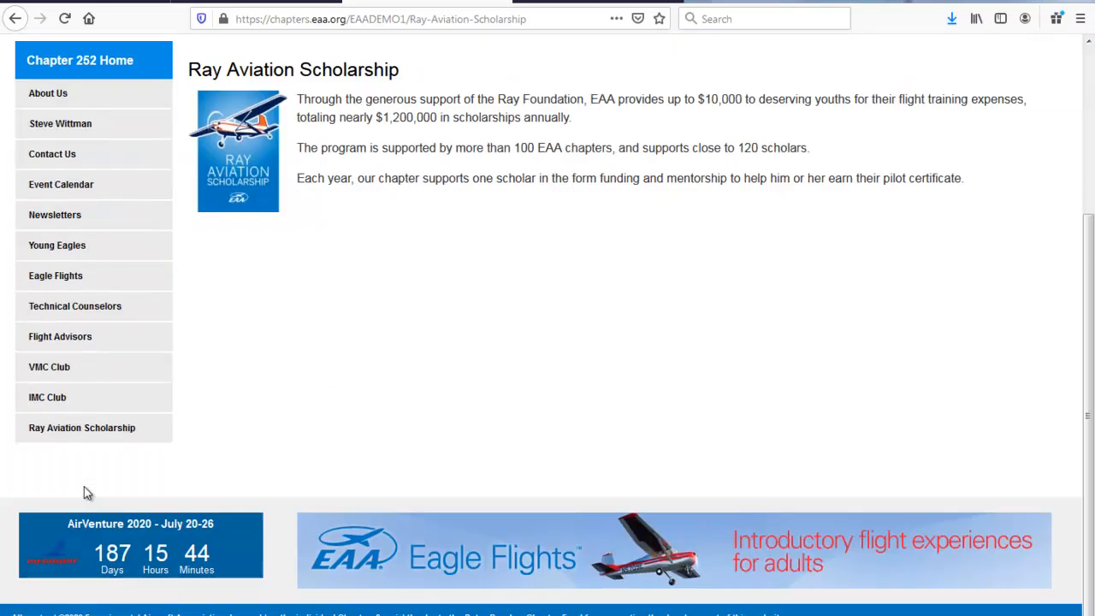
{"action": "scroll", "coordinate": [74, 426], "scroll_direction": "up", "scroll_amount": 1}
{"action": "left_click", "coordinate": [94, 413]}
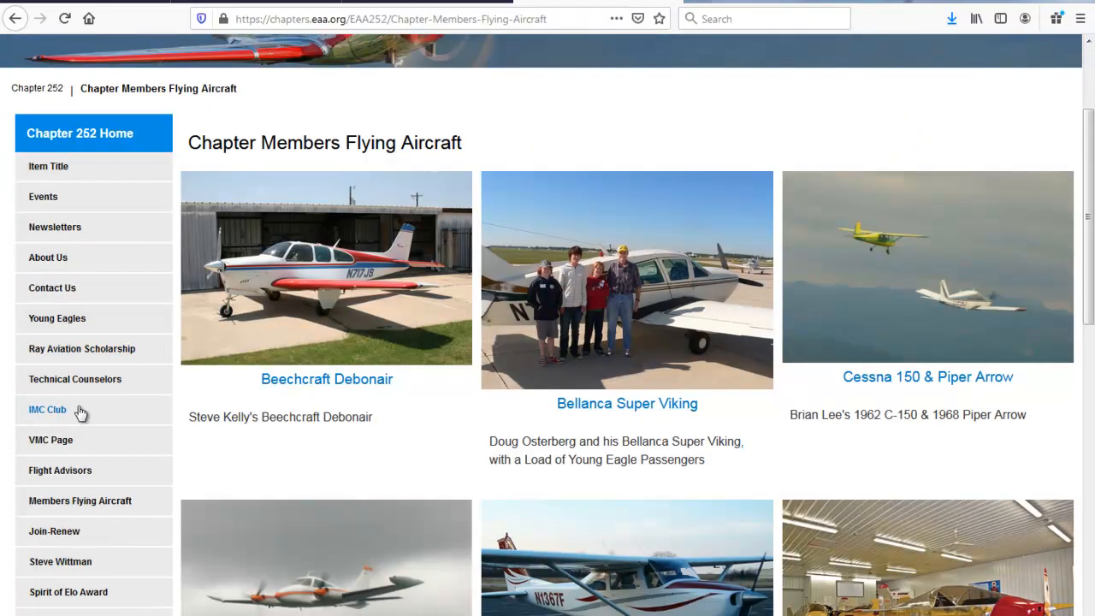
{"action": "scroll", "coordinate": [81, 420], "scroll_direction": "down", "scroll_amount": 3}
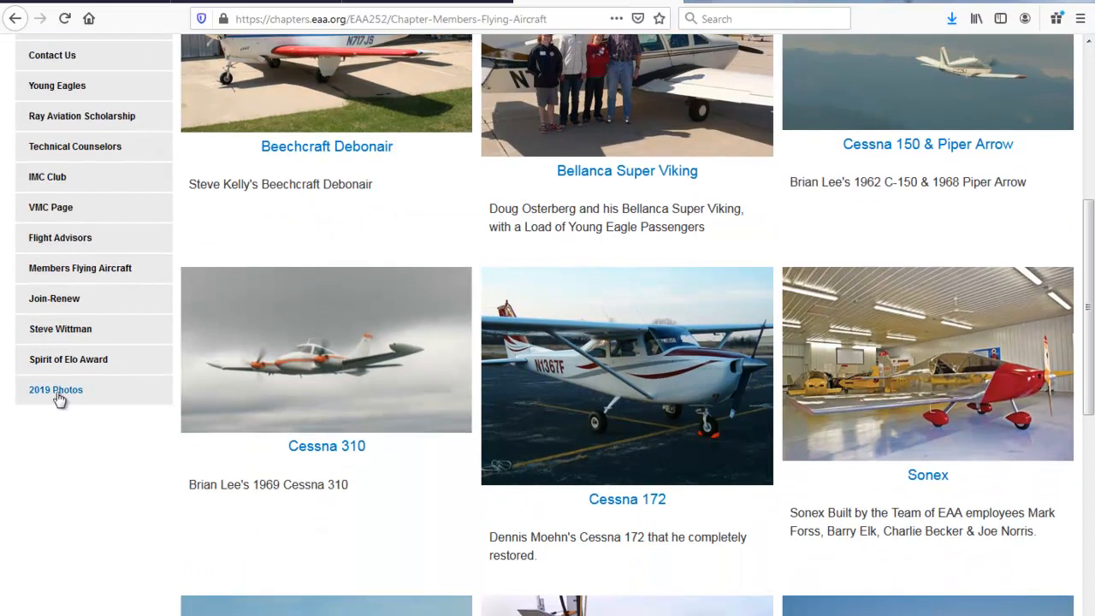
{"action": "scroll", "coordinate": [133, 347], "scroll_direction": "up", "scroll_amount": 4}
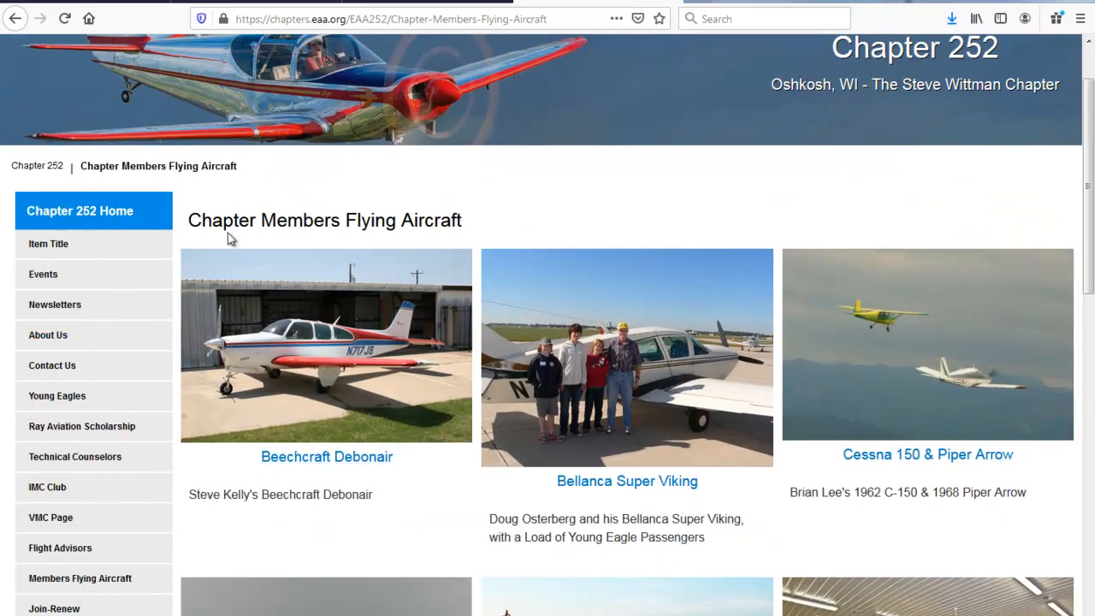
{"action": "double_click", "coordinate": [254, 221]}
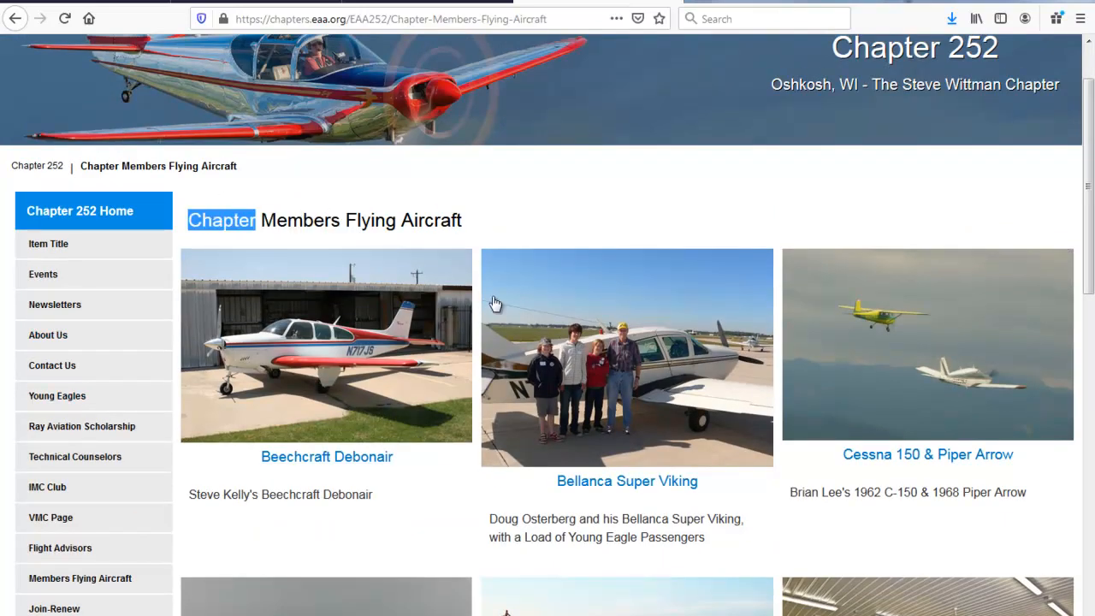
Step: Examine the aircraft photo grid, its captions and the paging controls on the Chapter Members Flying Aircraft page
{"action": "scroll", "coordinate": [923, 366], "scroll_direction": "down", "scroll_amount": 3}
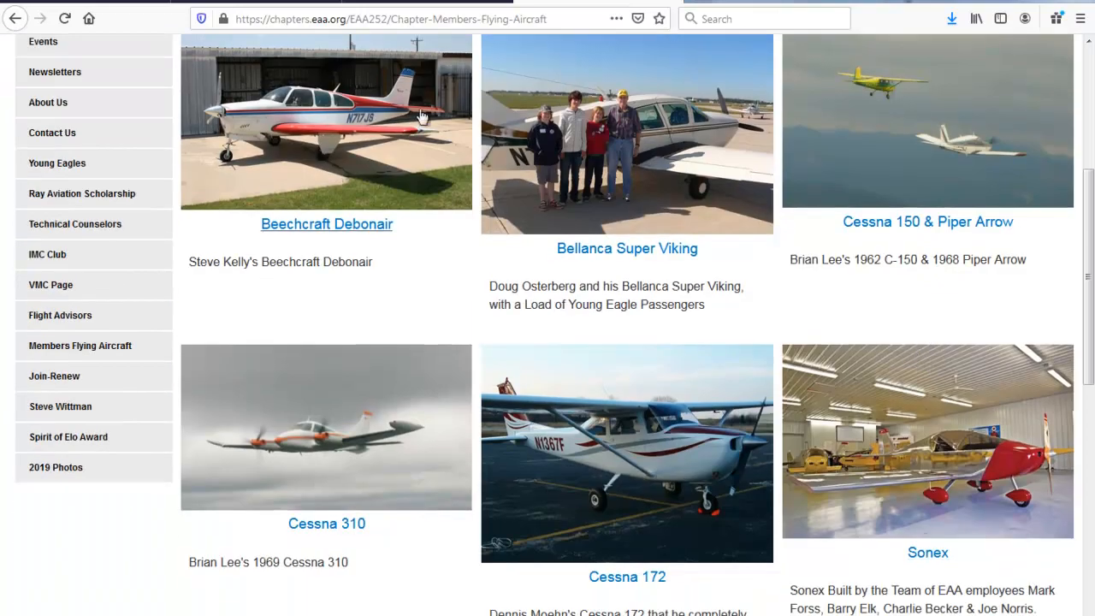
{"action": "scroll", "coordinate": [903, 384], "scroll_direction": "down", "scroll_amount": 1}
{"action": "scroll", "coordinate": [898, 398], "scroll_direction": "down", "scroll_amount": 3}
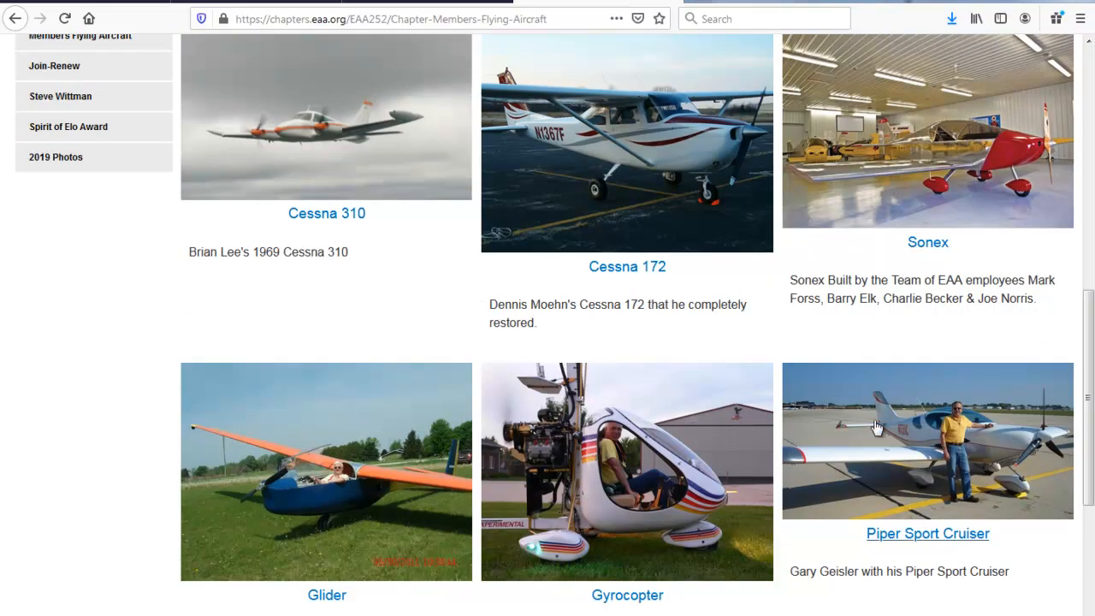
{"action": "scroll", "coordinate": [877, 415], "scroll_direction": "down", "scroll_amount": 3}
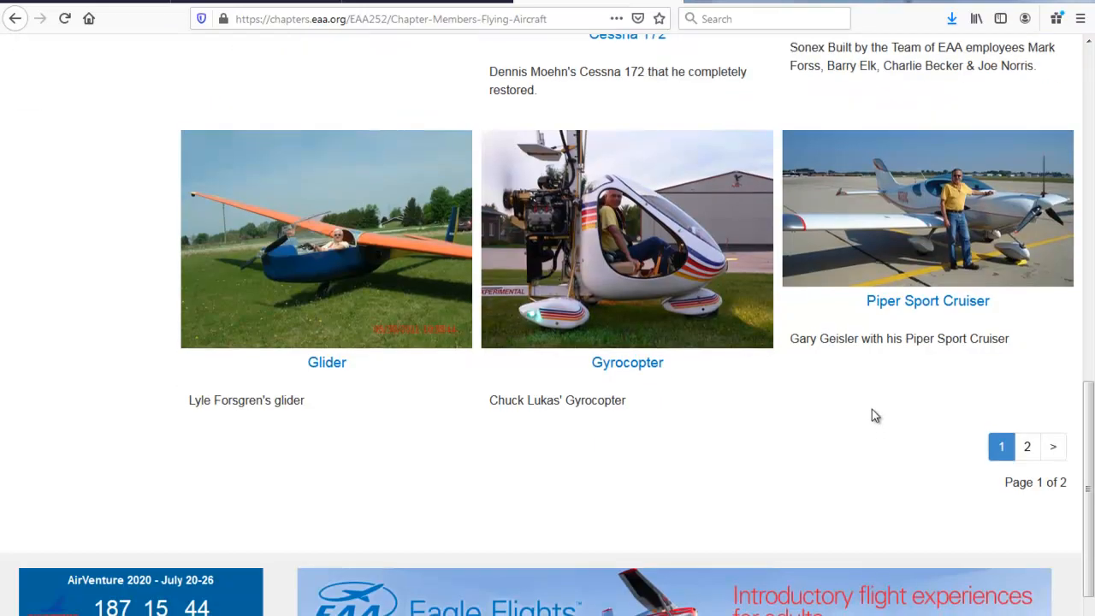
{"action": "left_click", "coordinate": [1027, 447]}
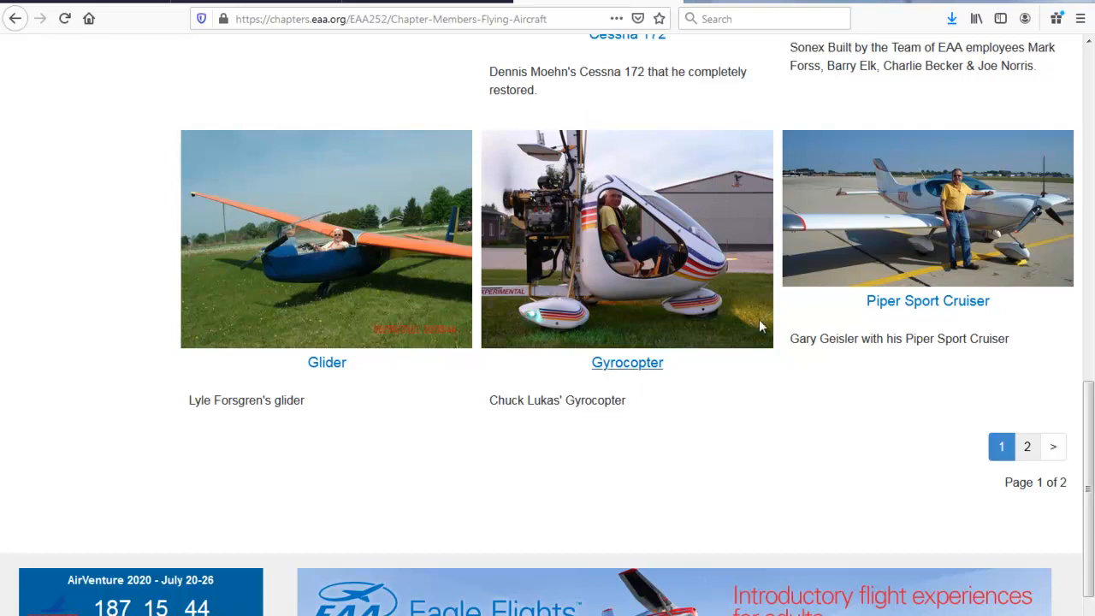
{"action": "left_click", "coordinate": [1028, 447]}
{"action": "left_click", "coordinate": [1057, 458]}
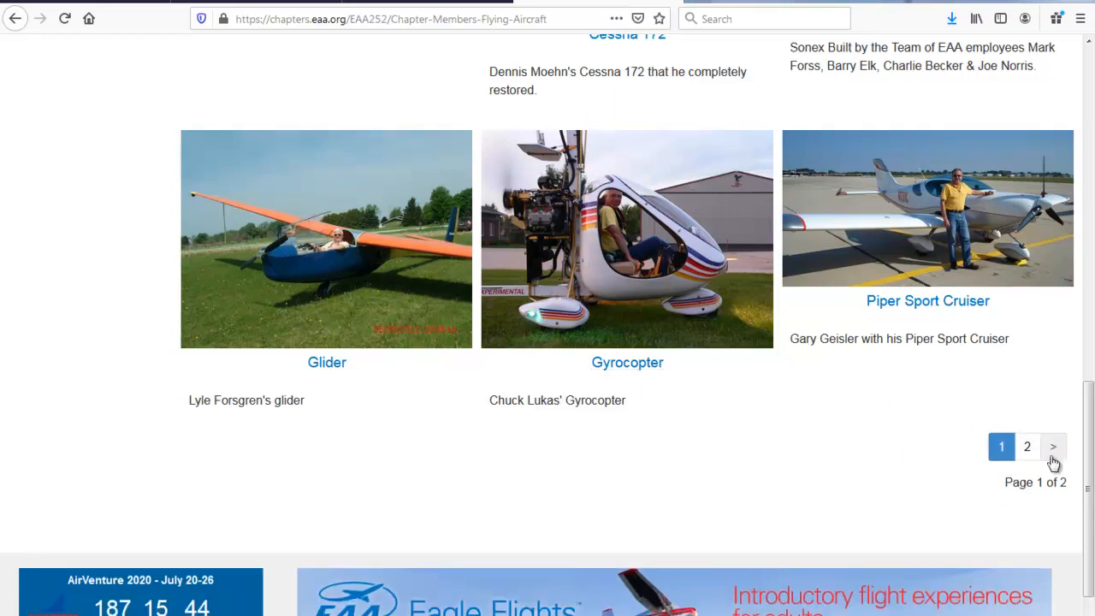
{"action": "left_click", "coordinate": [1032, 455]}
{"action": "scroll", "coordinate": [871, 355], "scroll_direction": "up", "scroll_amount": 3}
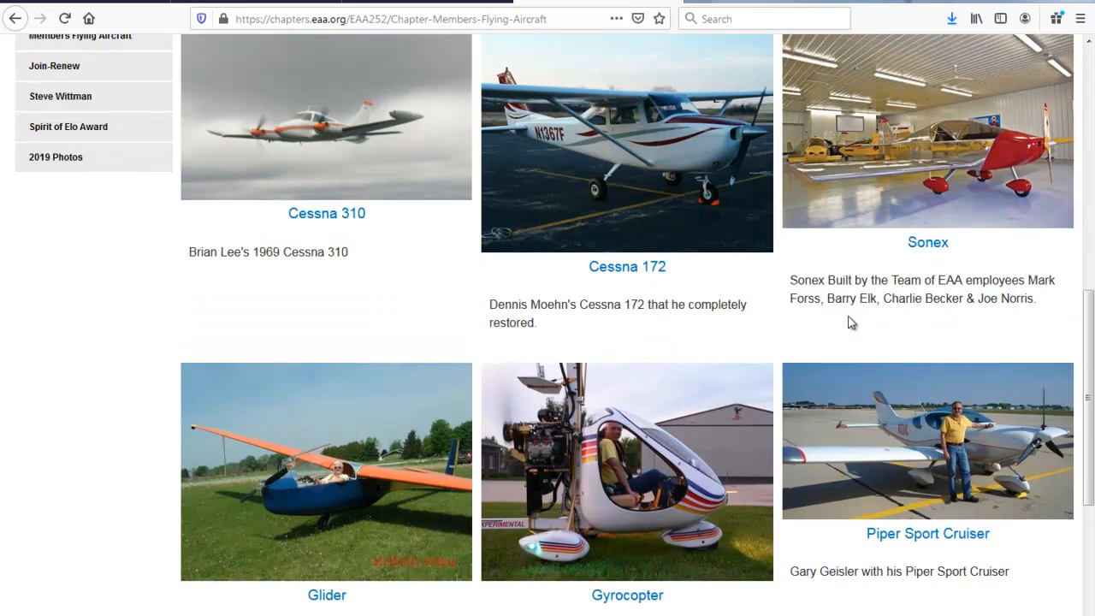
{"action": "scroll", "coordinate": [846, 334], "scroll_direction": "up", "scroll_amount": 10}
{"action": "scroll", "coordinate": [846, 322], "scroll_direction": "down", "scroll_amount": 3}
Step: View the EAA252 site's 2019 Photos page and show the second photo in its carousel
{"action": "left_click", "coordinate": [510, 363]}
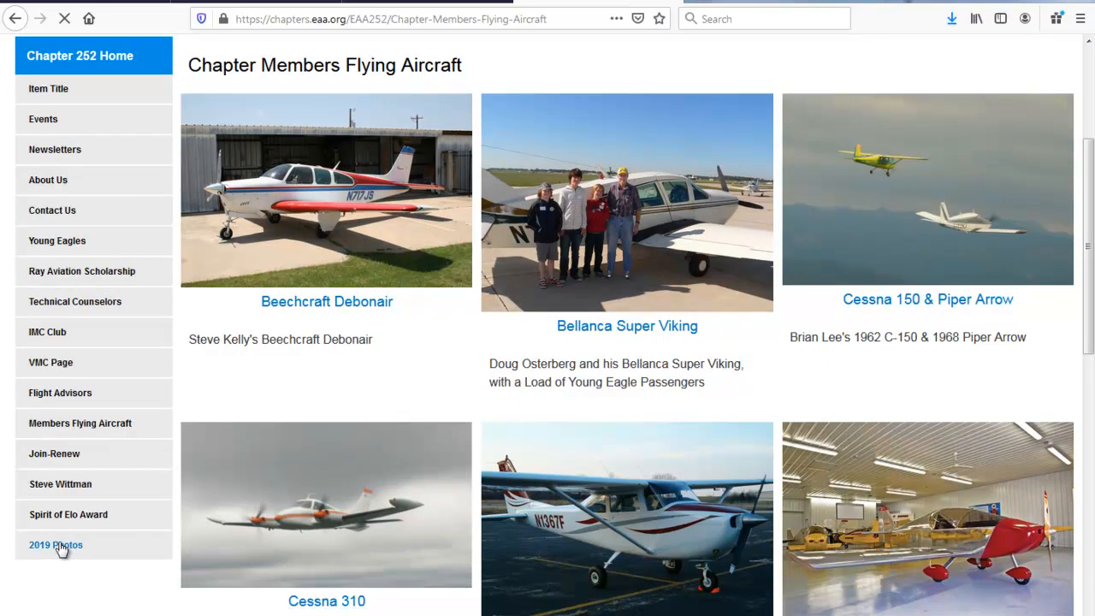
{"action": "scroll", "coordinate": [344, 409], "scroll_direction": "down", "scroll_amount": 2}
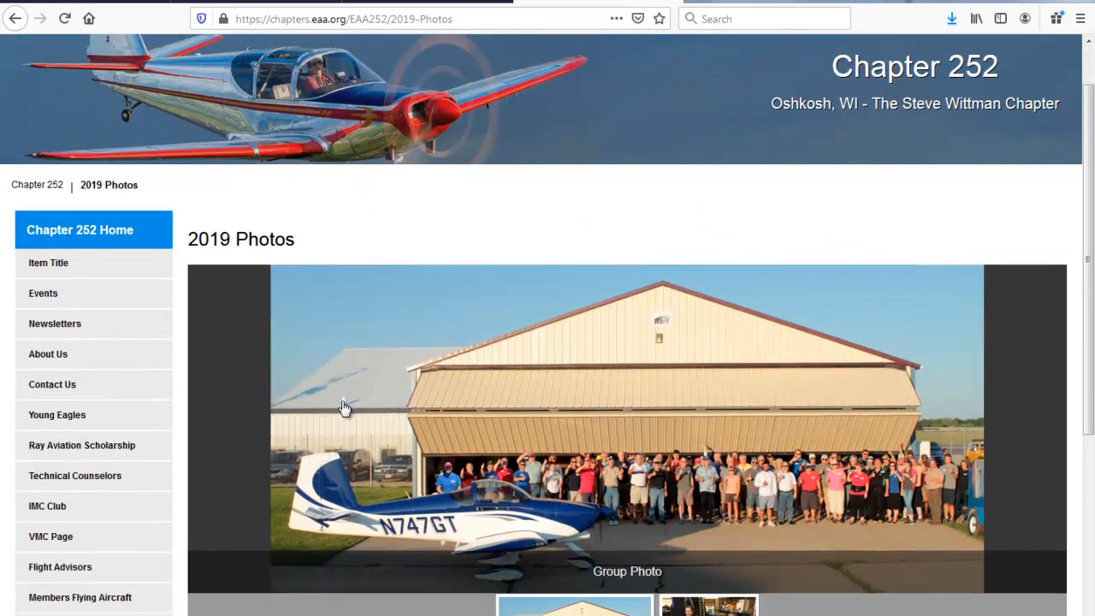
{"action": "scroll", "coordinate": [518, 582], "scroll_direction": "down", "scroll_amount": 2}
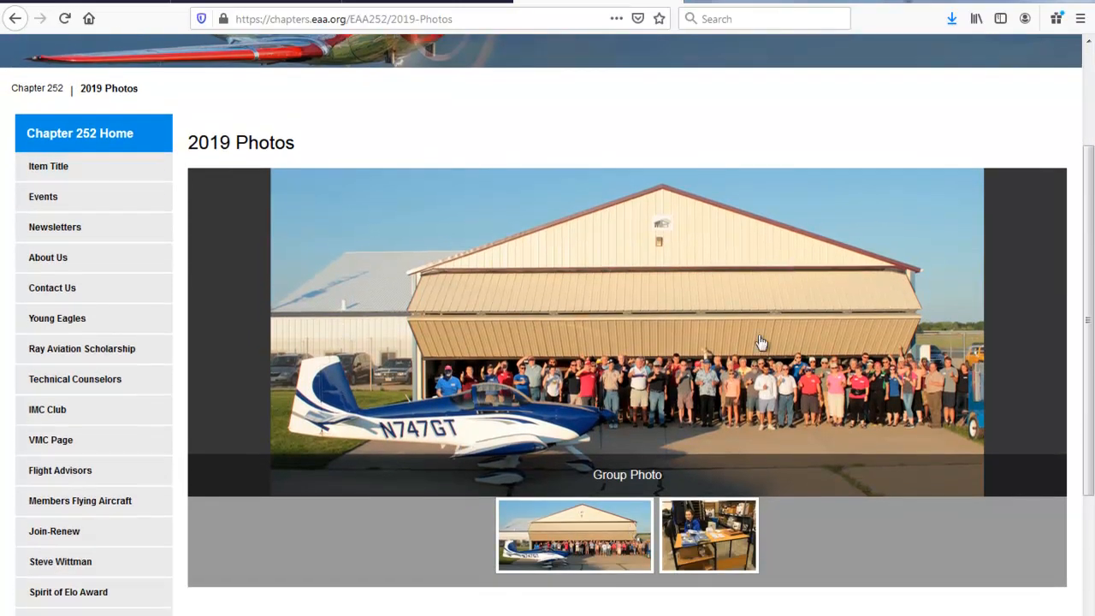
{"action": "left_click", "coordinate": [726, 512]}
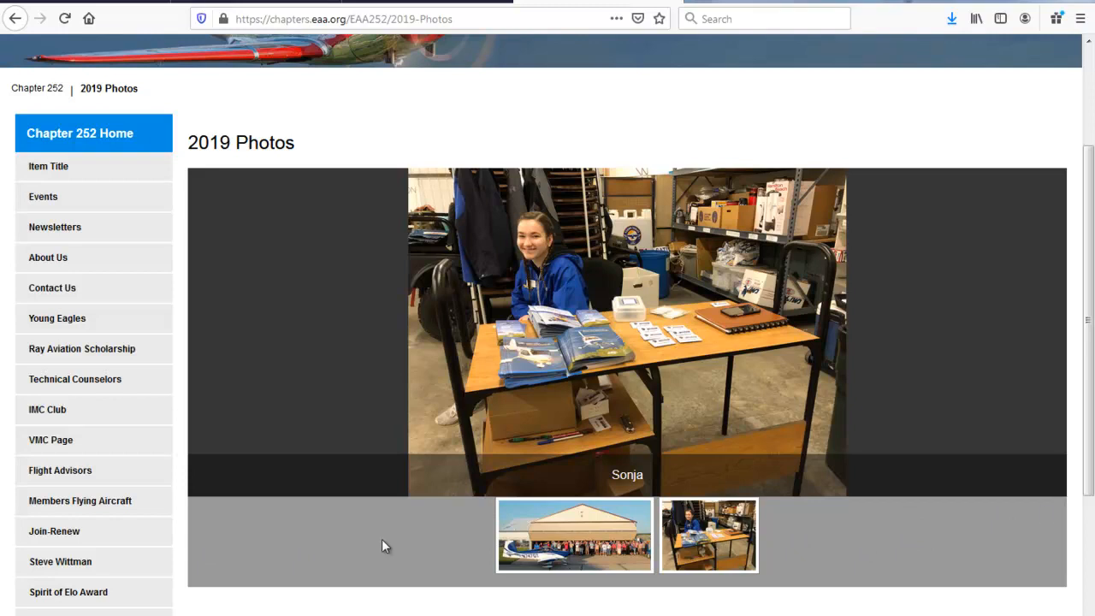
{"action": "scroll", "coordinate": [287, 496], "scroll_direction": "down", "scroll_amount": 3}
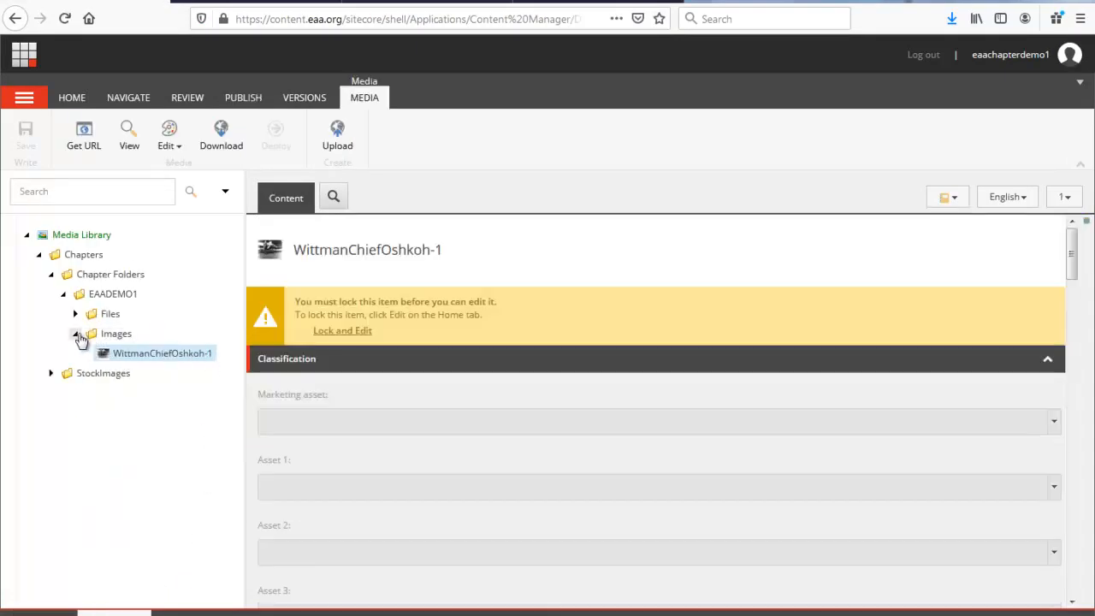
Step: In the Sitecore Media Library, create a media folder named Members Aircraft inside the EAADEMO1 Images folder
{"action": "left_click", "coordinate": [117, 337]}
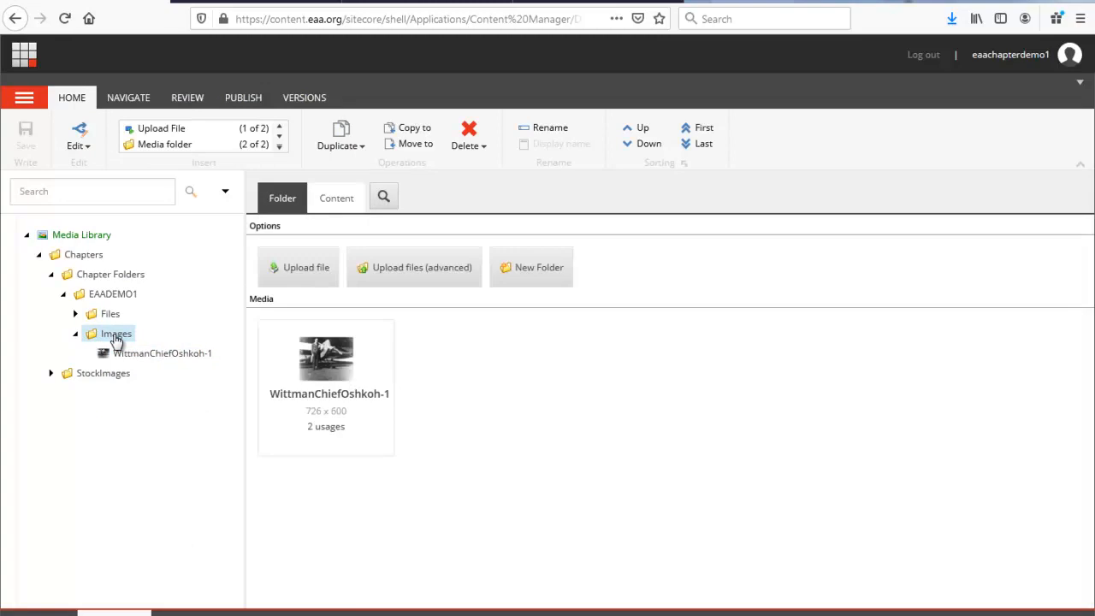
{"action": "right_click", "coordinate": [116, 339]}
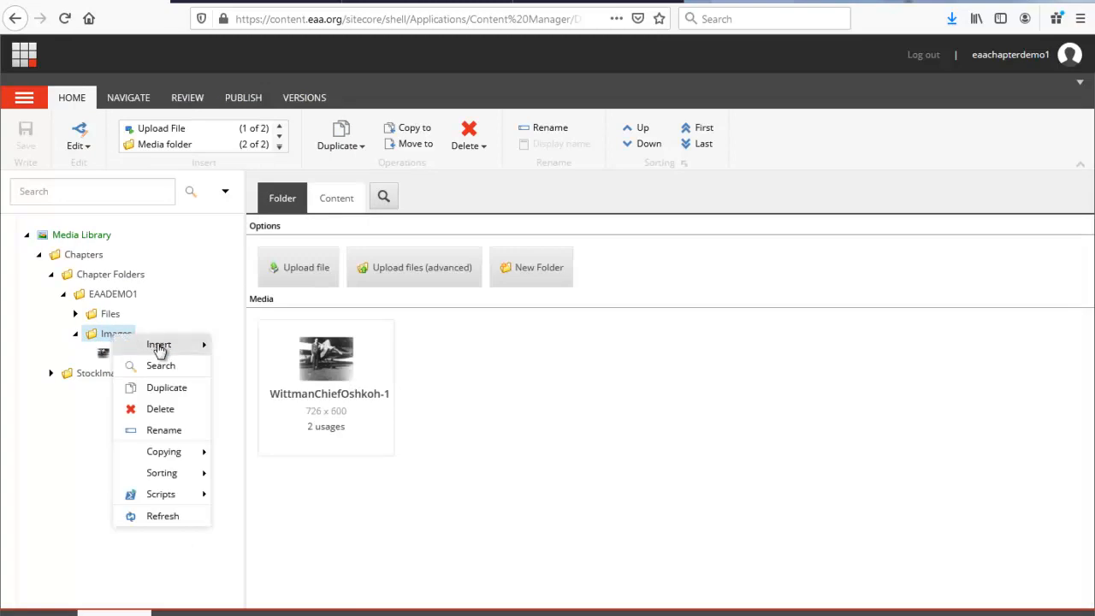
{"action": "mouse_move", "coordinate": [158, 347]}
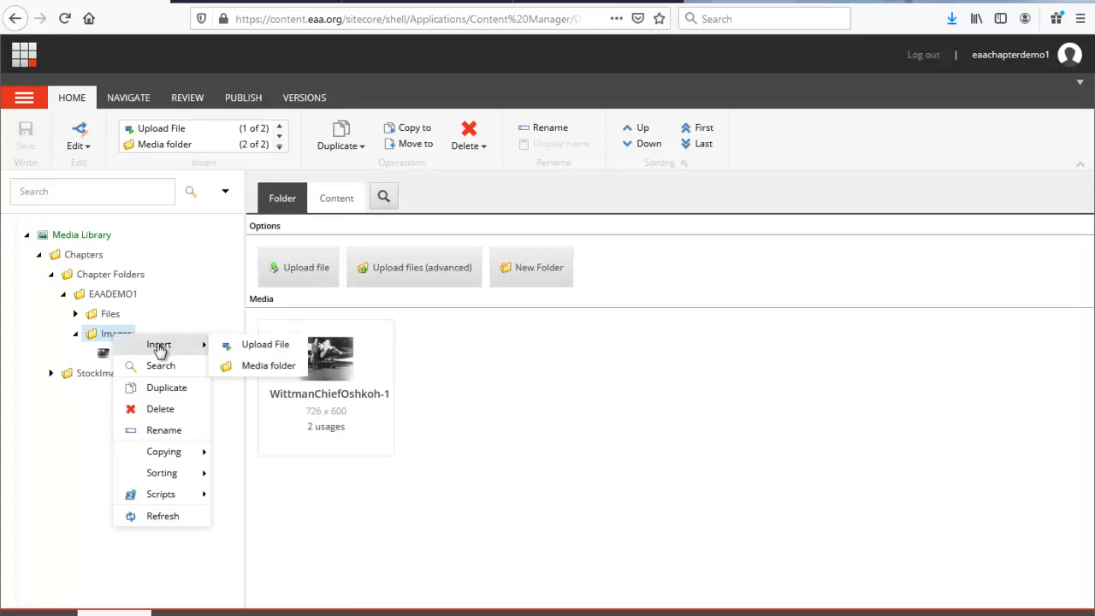
{"action": "left_click", "coordinate": [270, 362]}
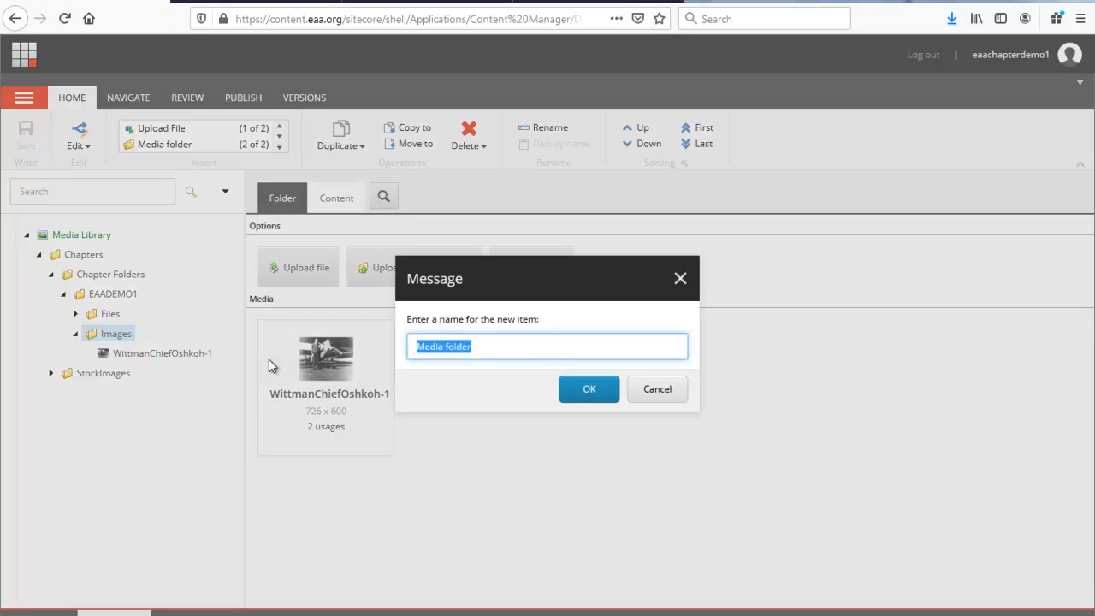
{"action": "type", "text": "MEmb"}
{"action": "key", "text": "BackSpace"}
{"action": "key", "text": "BackSpace"}
{"action": "key", "text": "BackSpace"}
{"action": "type", "text": "e3m"}
{"action": "key", "text": "BackSpace"}
{"action": "key", "text": "BackSpace"}
{"action": "type", "text": "mbers Aircraft"}
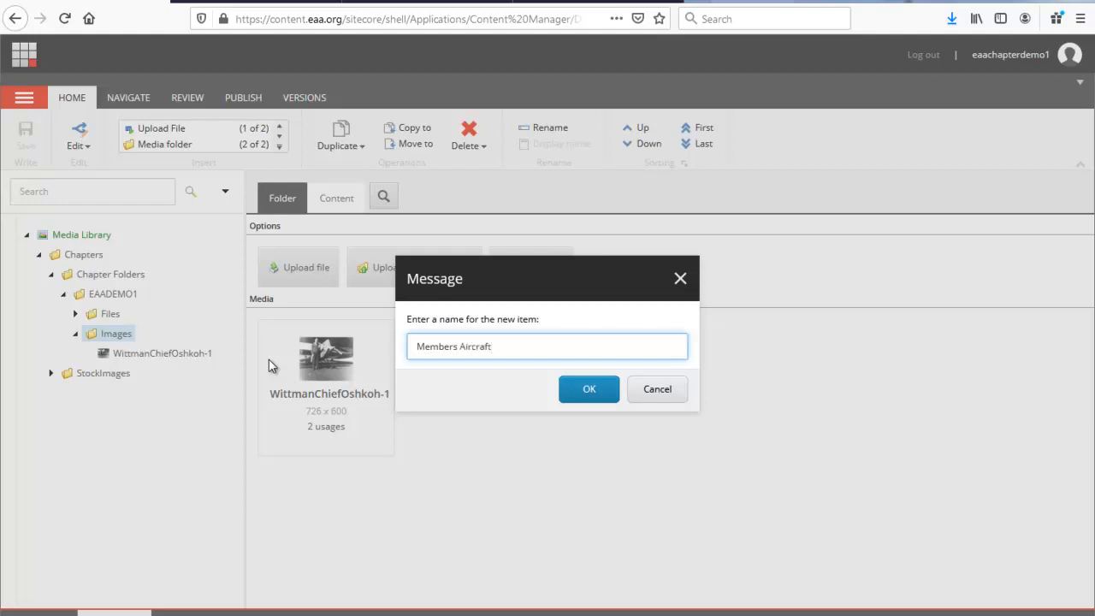
{"action": "left_click", "coordinate": [567, 395]}
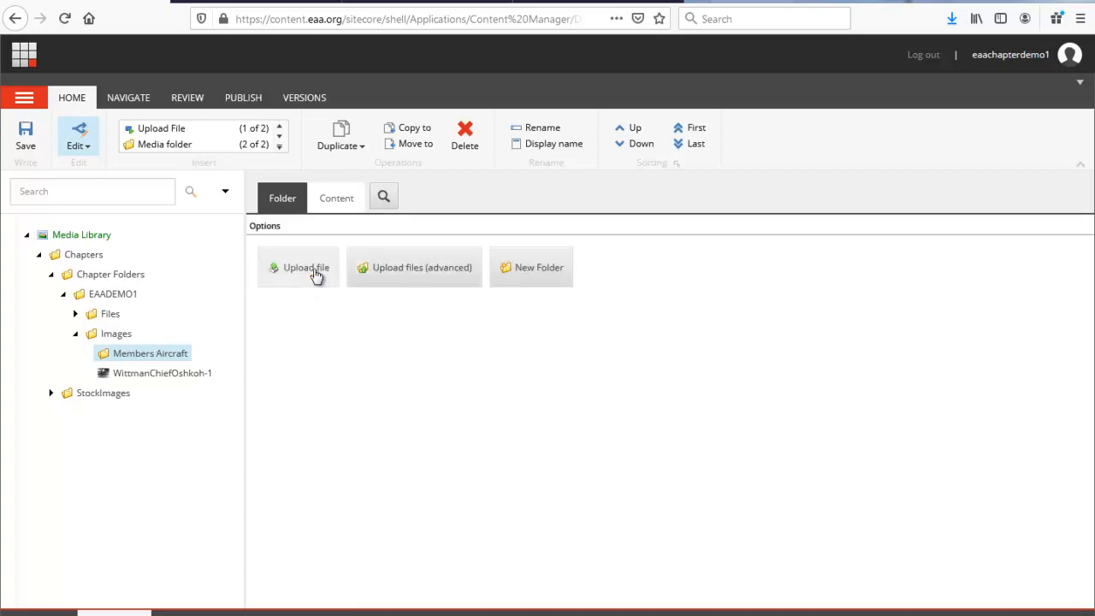
Step: Start an advanced batch upload into the Members Aircraft folder and add the 172 photo from the Member aircraft folder on drive F
{"action": "left_click", "coordinate": [408, 270]}
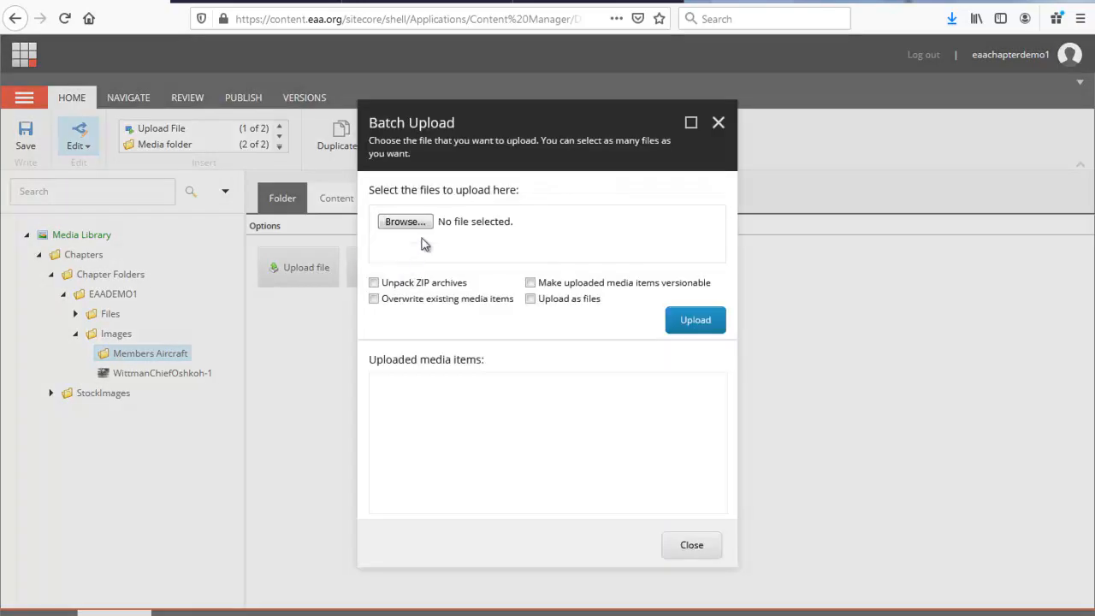
{"action": "left_click", "coordinate": [689, 548]}
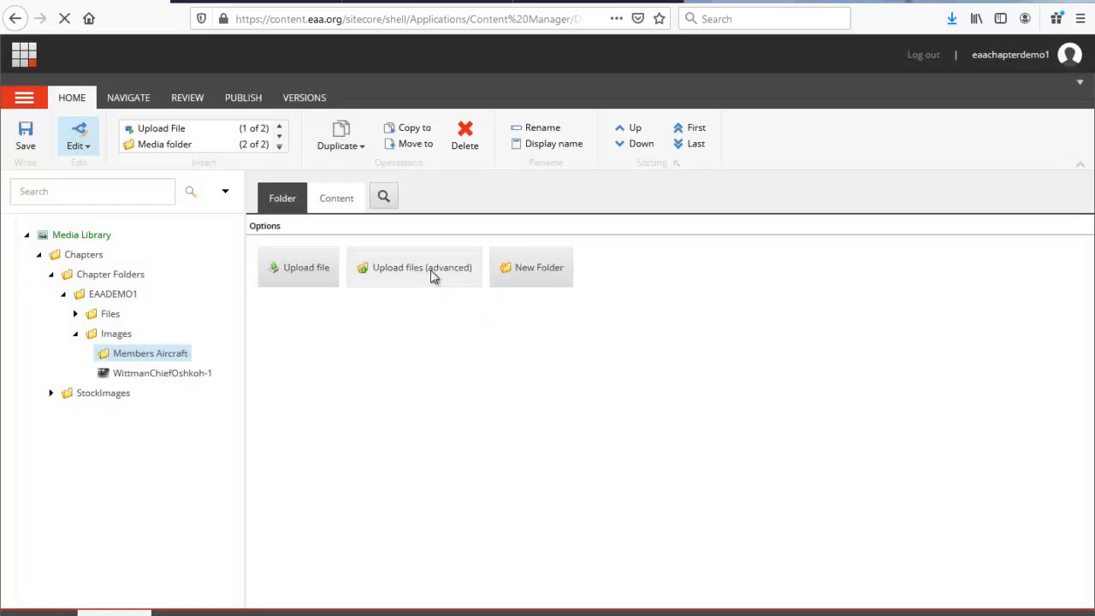
{"action": "left_click", "coordinate": [433, 275]}
{"action": "left_click", "coordinate": [399, 231]}
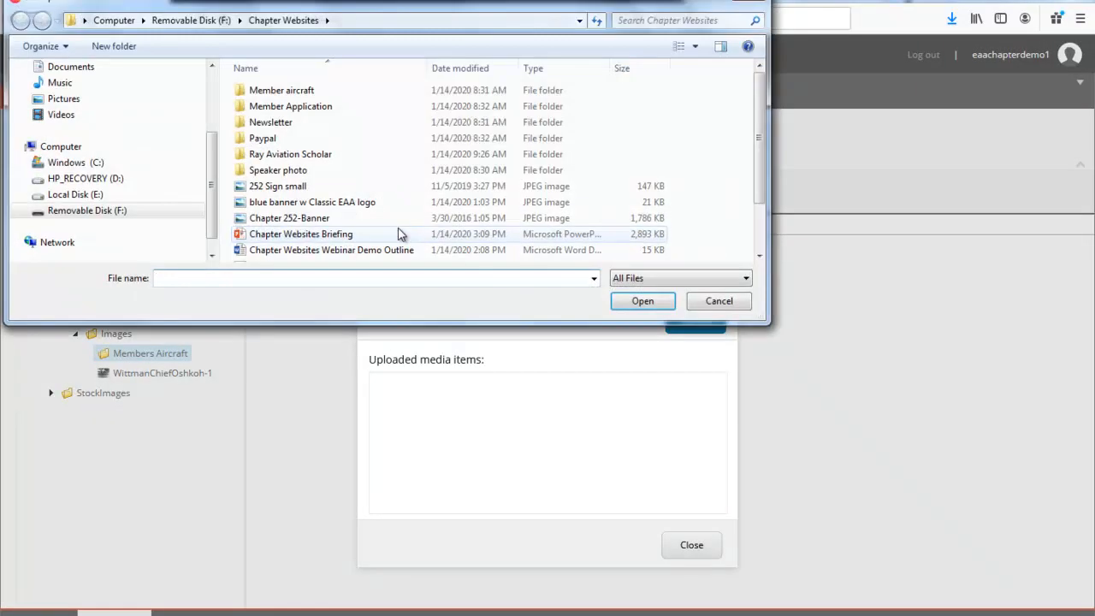
{"action": "double_click", "coordinate": [305, 95]}
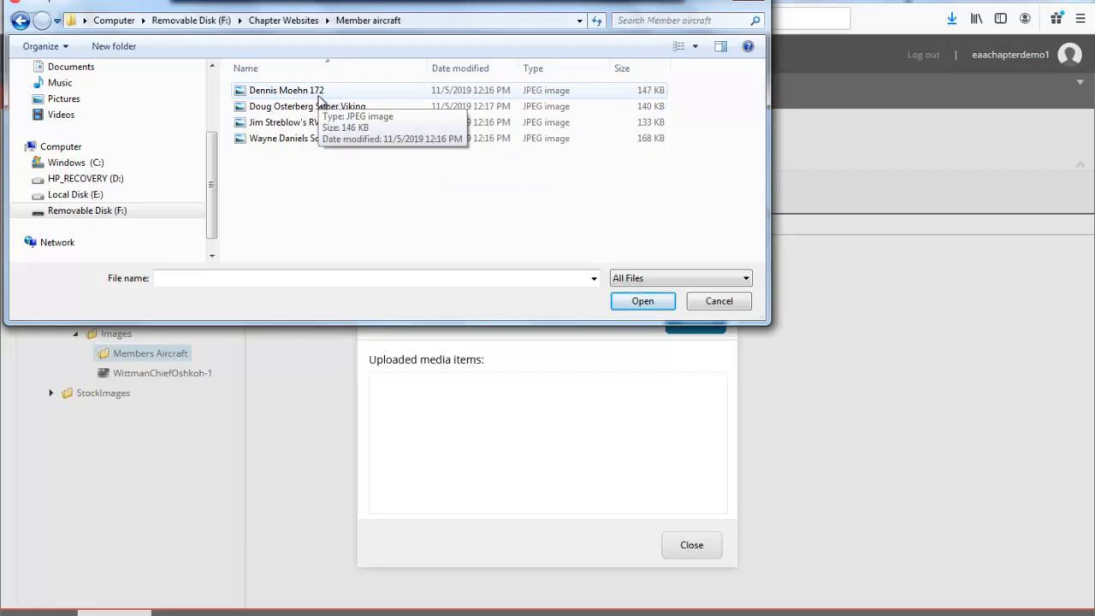
{"action": "left_click", "coordinate": [313, 96]}
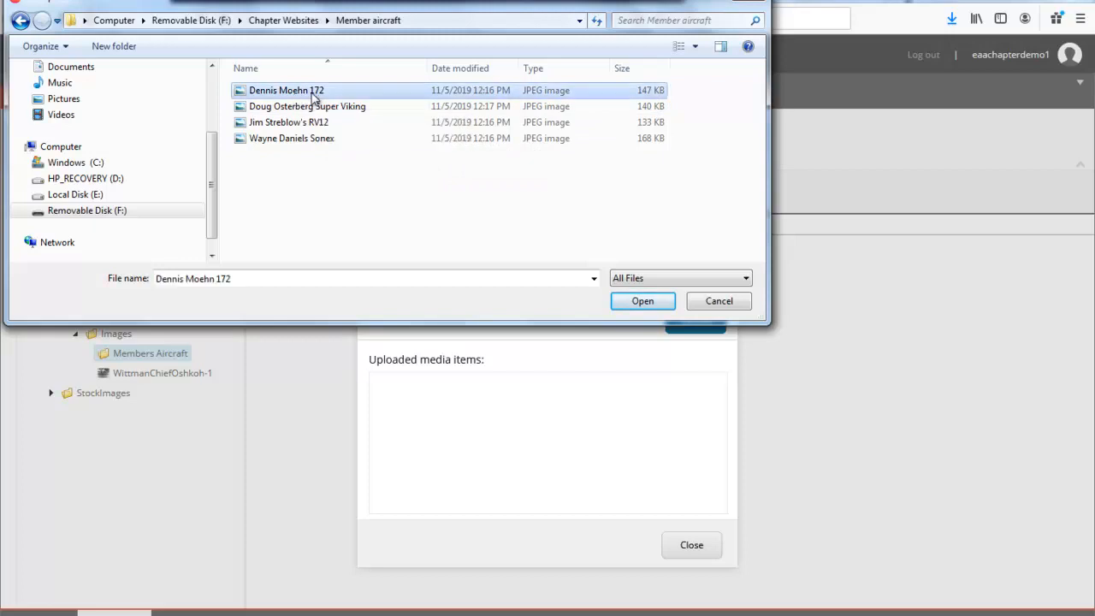
{"action": "left_click", "coordinate": [636, 303]}
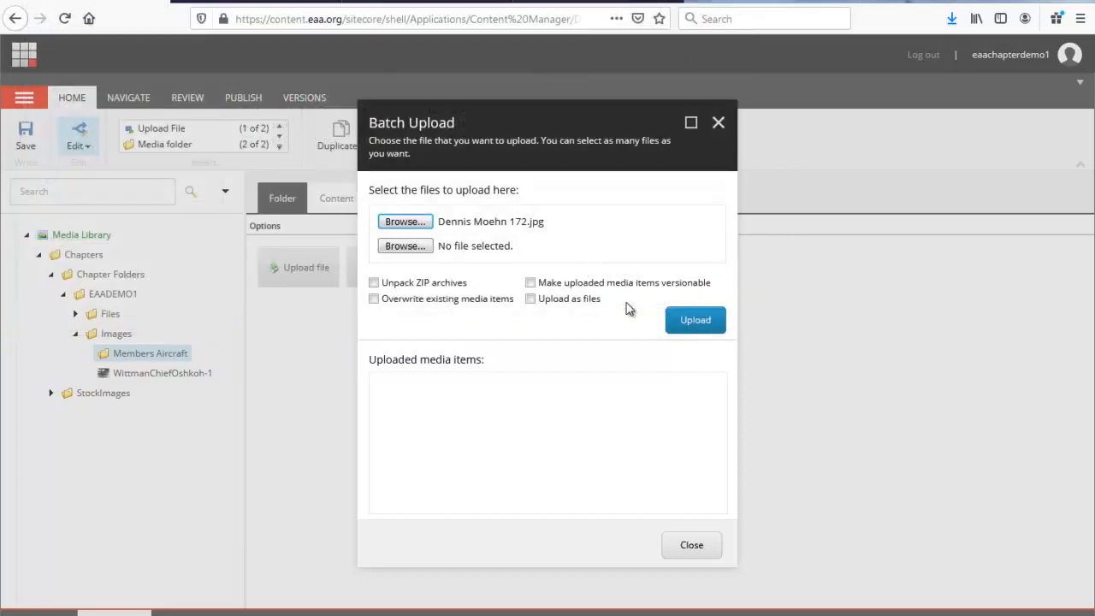
Step: Add the Super Viking, RV12 and Sonex photos to the batch, and upload all the selected files
{"action": "left_click", "coordinate": [411, 249]}
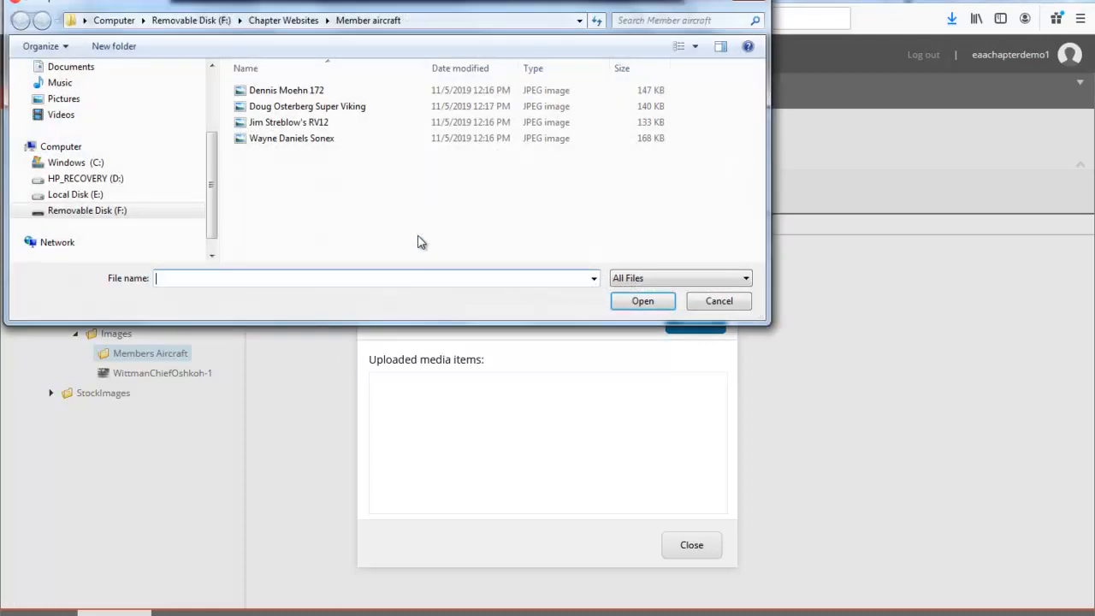
{"action": "left_click", "coordinate": [318, 106]}
{"action": "left_click", "coordinate": [638, 306]}
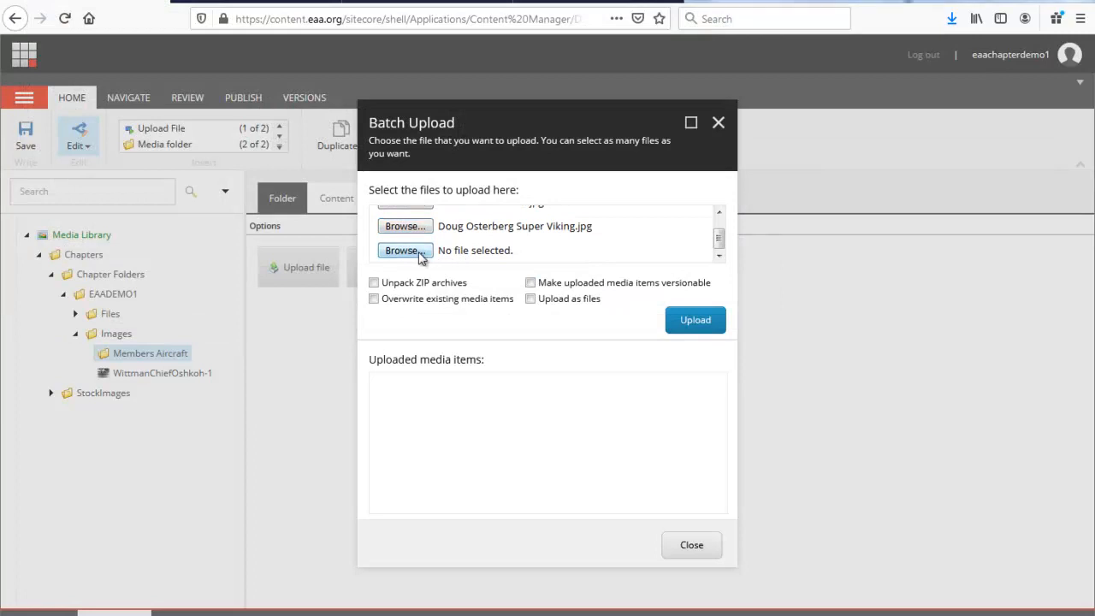
{"action": "left_click", "coordinate": [403, 248]}
{"action": "left_click", "coordinate": [308, 122]}
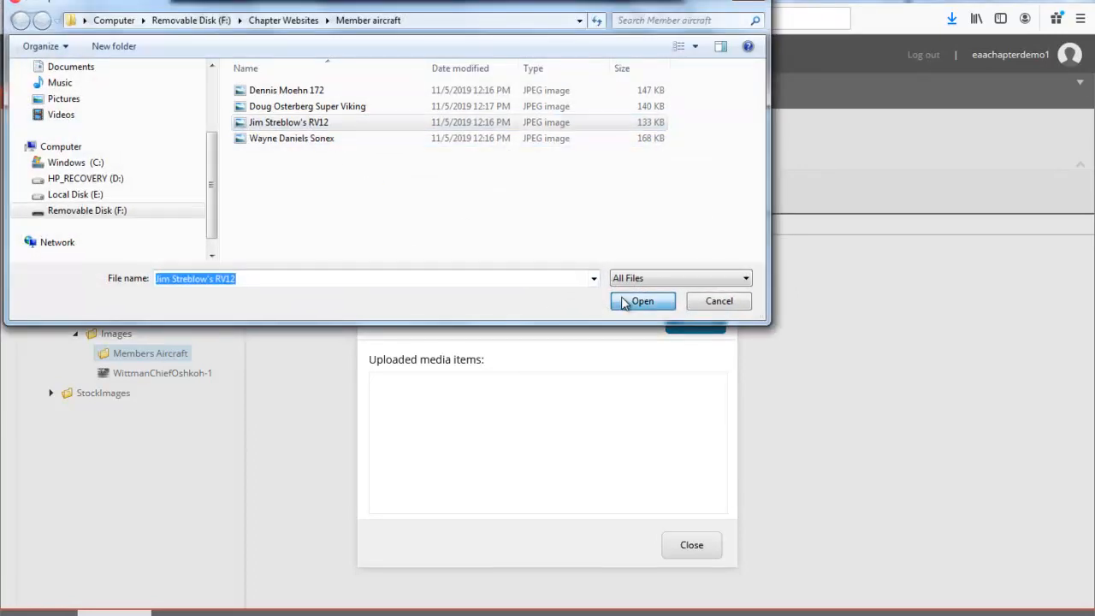
{"action": "left_click", "coordinate": [641, 300]}
{"action": "left_click", "coordinate": [420, 250]}
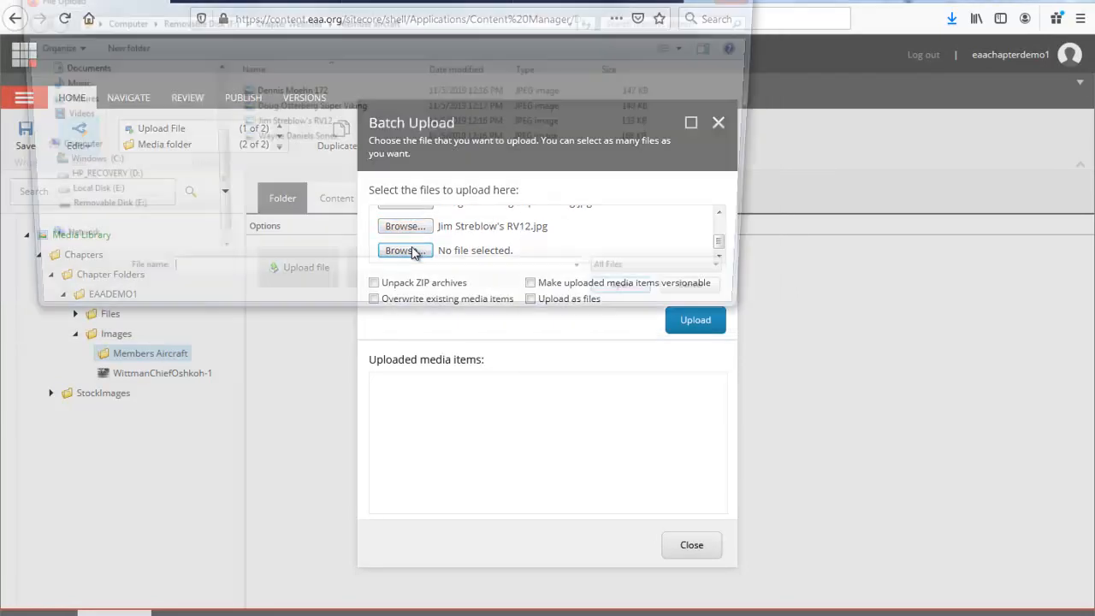
{"action": "left_click", "coordinate": [291, 138]}
{"action": "left_click", "coordinate": [642, 301]}
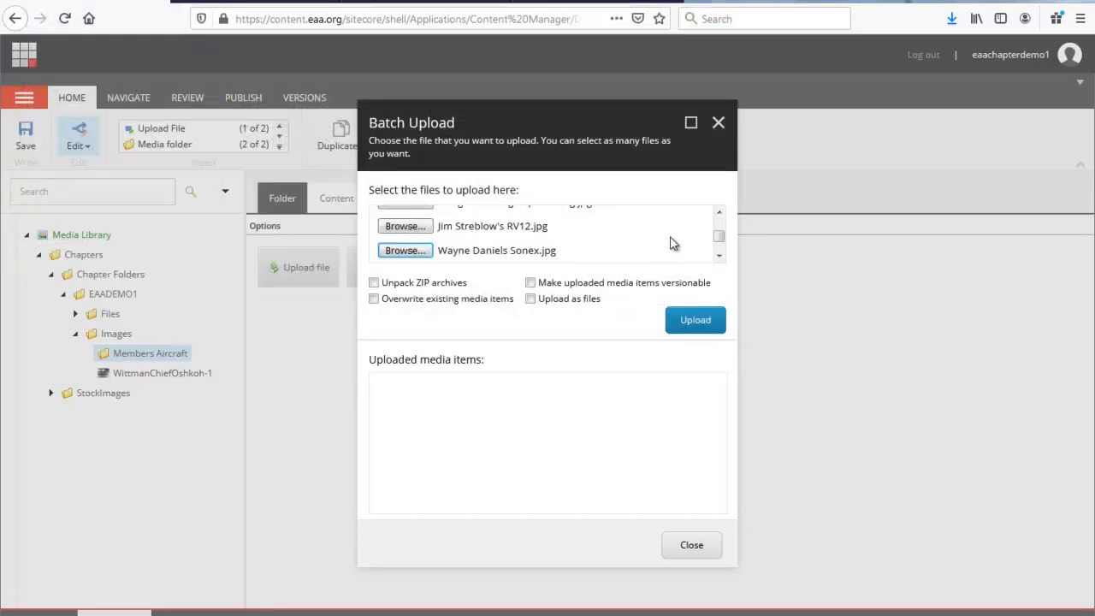
{"action": "left_click", "coordinate": [705, 319]}
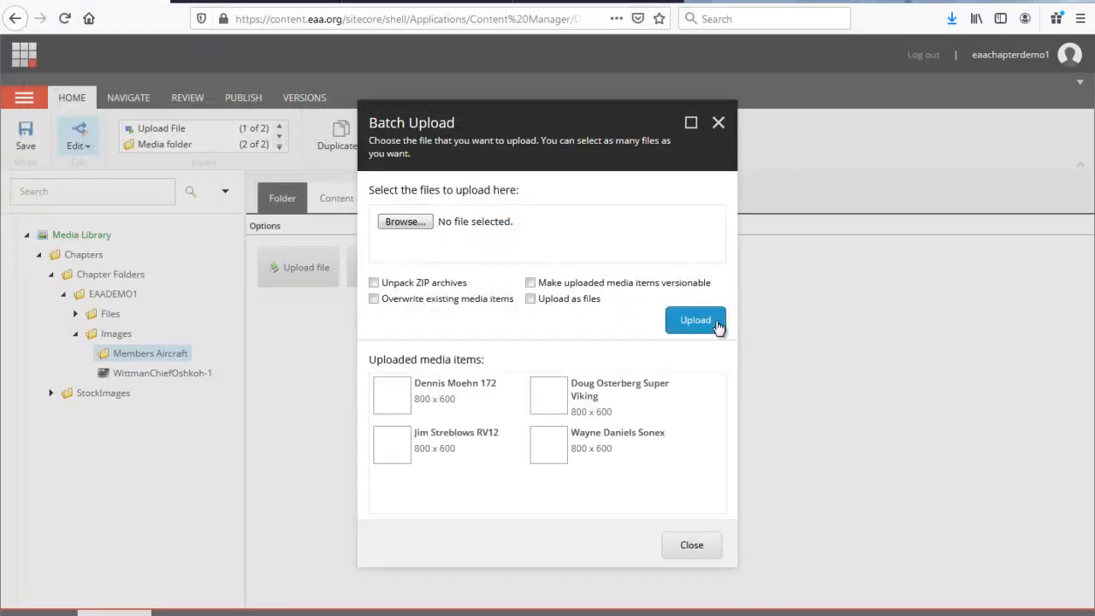
{"action": "left_click", "coordinate": [692, 546]}
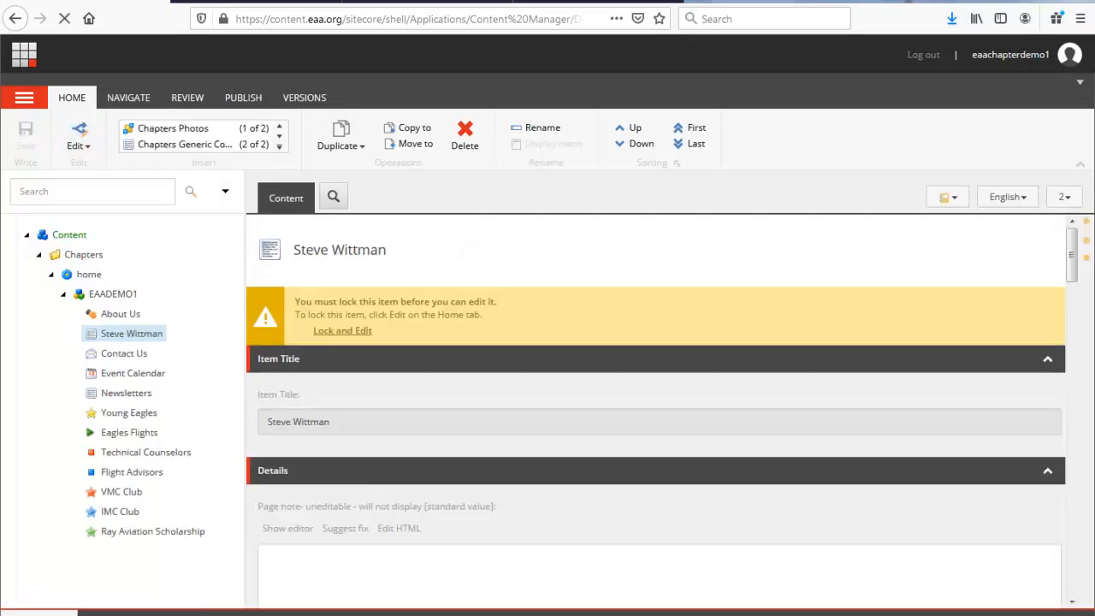
Step: Insert a Chapters Photos page named Members Aircraft under EAADEMO1 in the content tree
{"action": "left_click", "coordinate": [125, 298]}
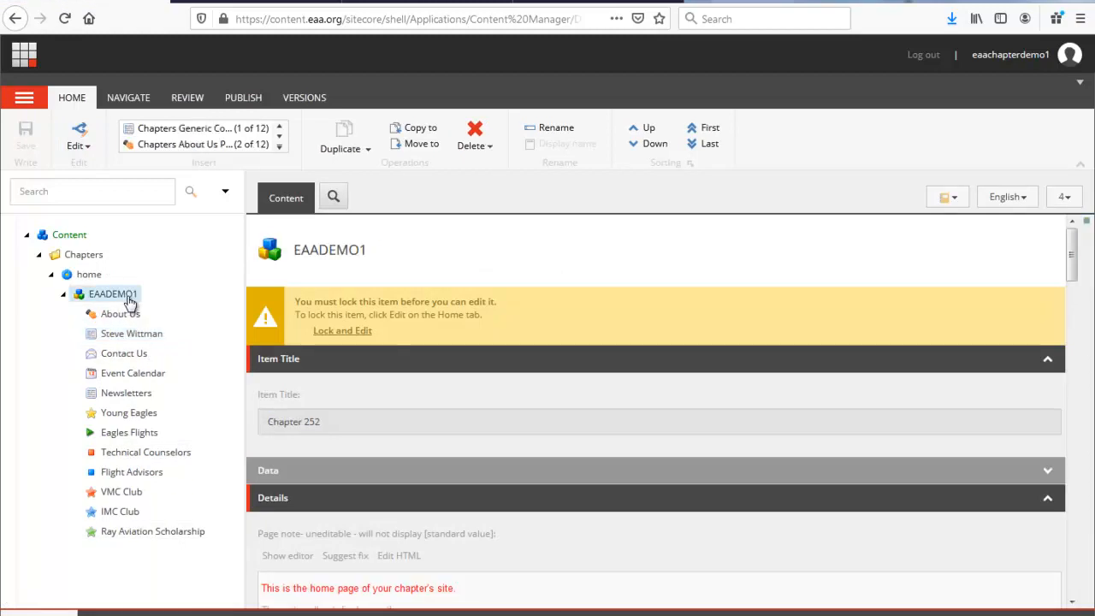
{"action": "right_click", "coordinate": [129, 303]}
{"action": "mouse_move", "coordinate": [168, 306]}
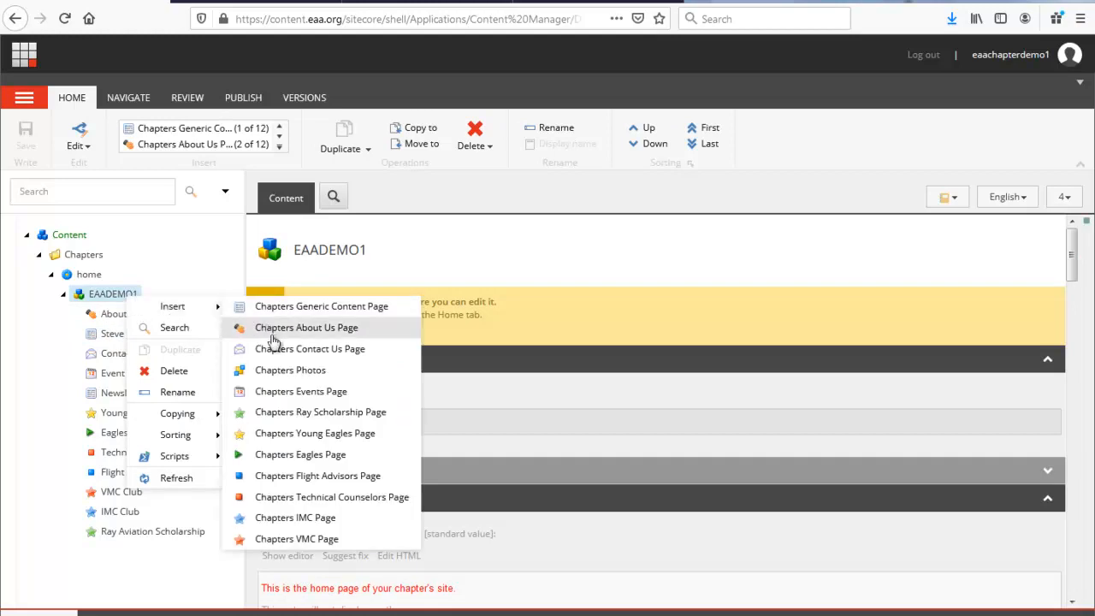
{"action": "left_click", "coordinate": [317, 373]}
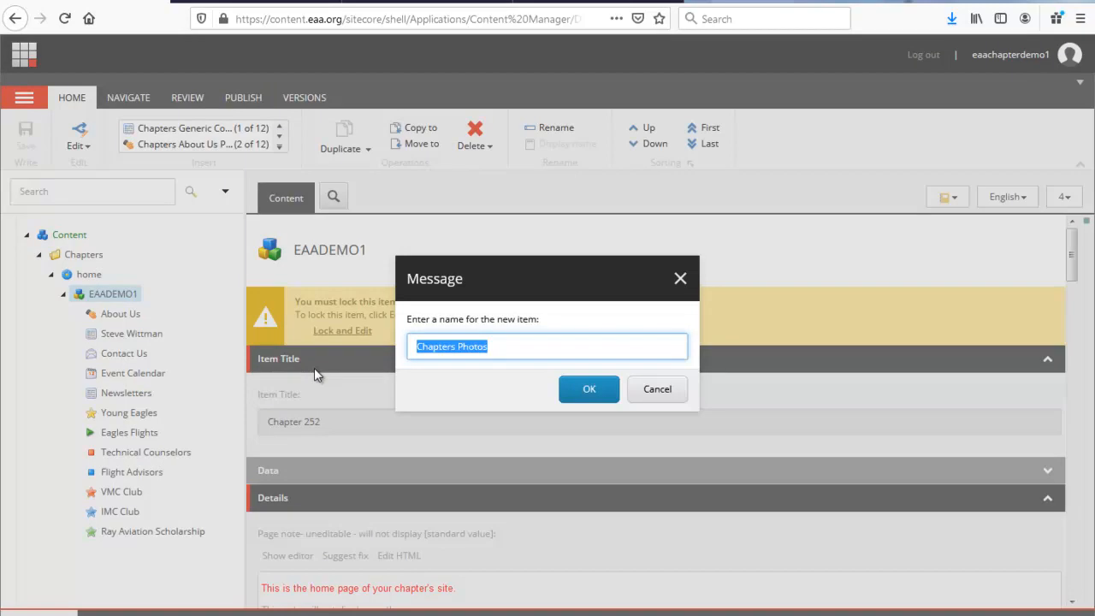
{"action": "type", "text": "Members Aircraft"}
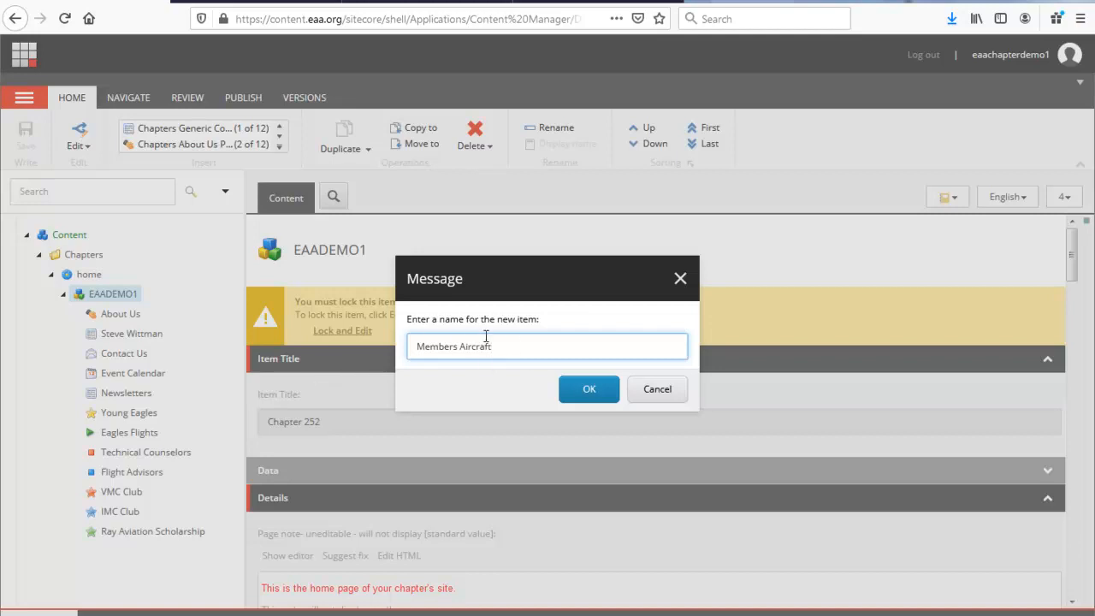
{"action": "left_click", "coordinate": [589, 391]}
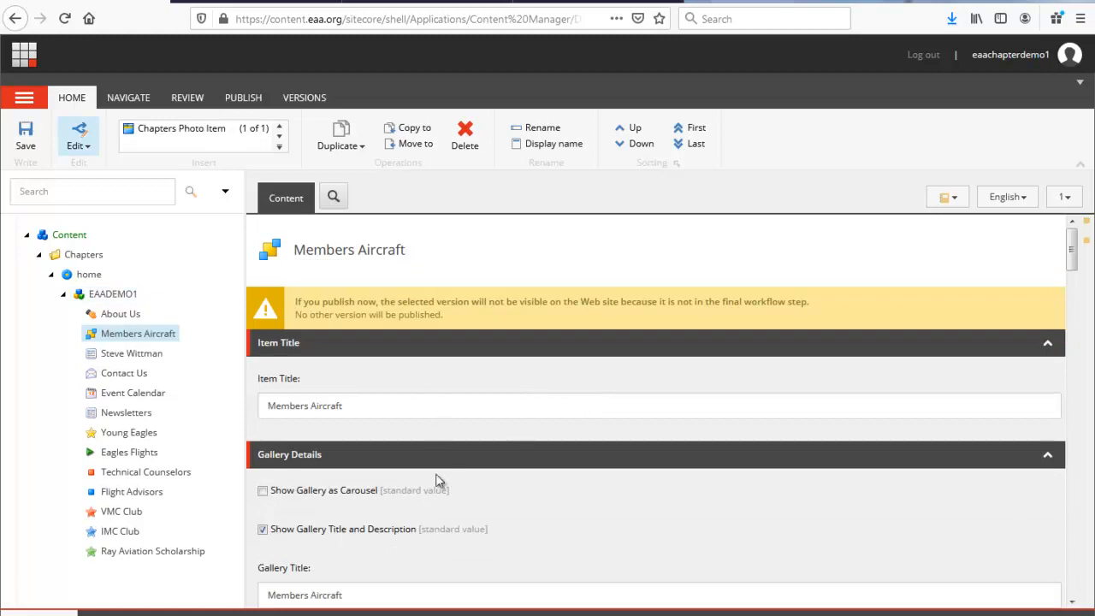
Step: Enable Show Gallery as Carousel in the Members Aircraft page's gallery details and save the page
{"action": "left_click", "coordinate": [370, 467]}
{"action": "left_click", "coordinate": [347, 464]}
{"action": "left_click", "coordinate": [26, 137]}
Step: Insert a Chapters Photo Item under Members Aircraft, named with the owner's surname followed by Cessna 172
{"action": "left_click", "coordinate": [138, 336]}
{"action": "right_click", "coordinate": [139, 339]}
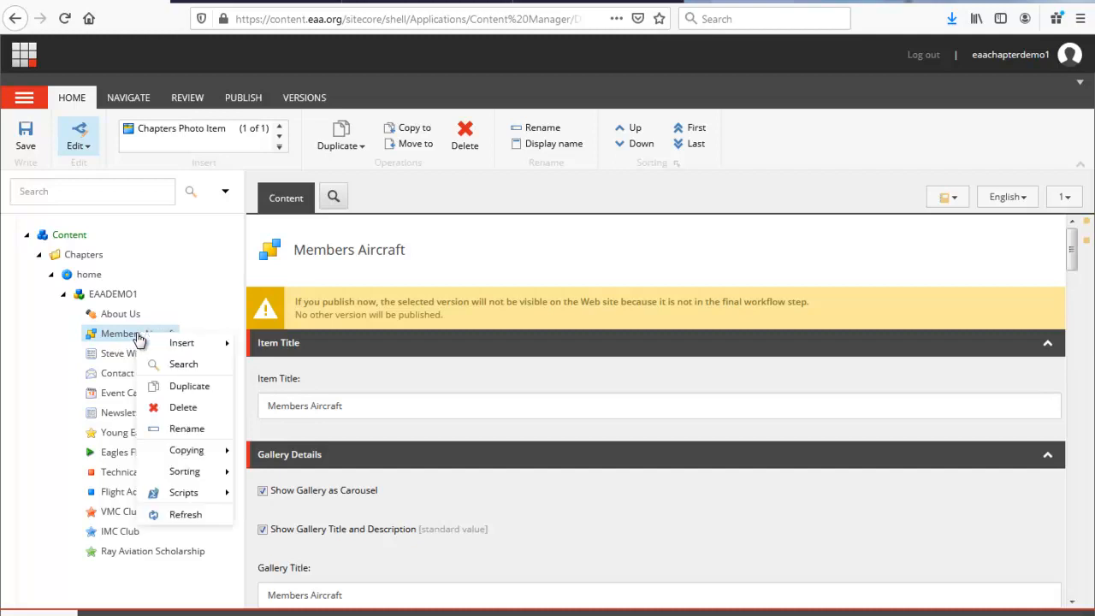
{"action": "mouse_move", "coordinate": [179, 346]}
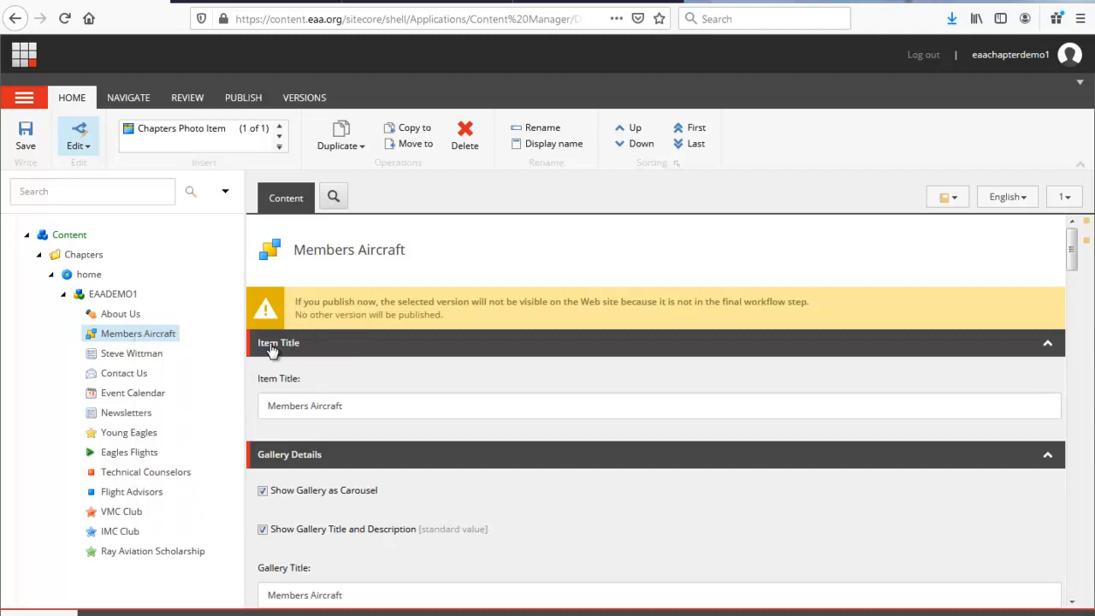
{"action": "left_click", "coordinate": [267, 346]}
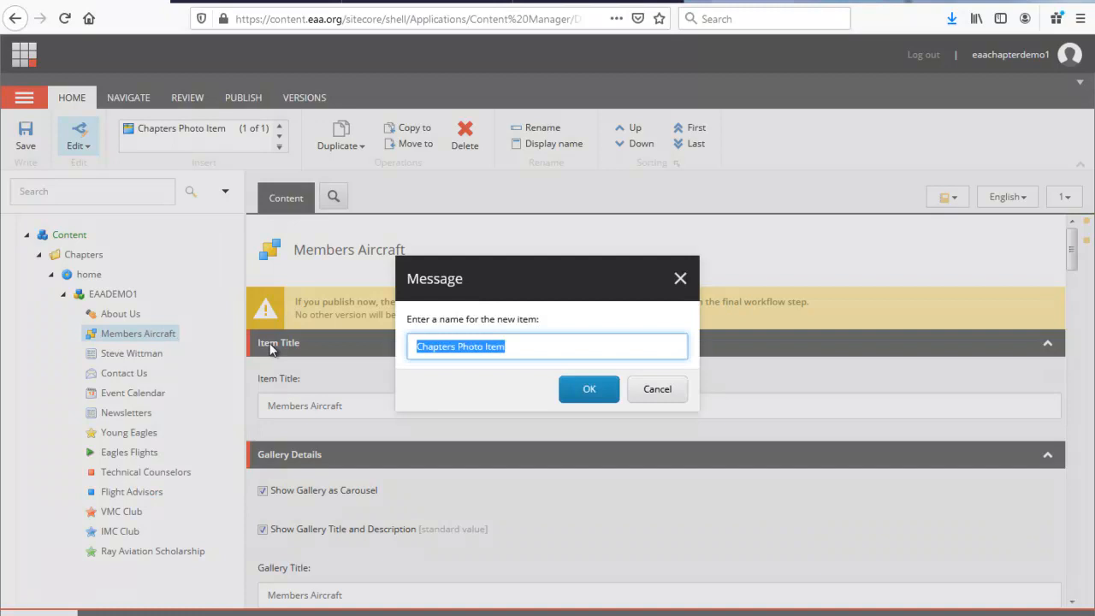
{"action": "type", "text": "Moehn Cessna 172"}
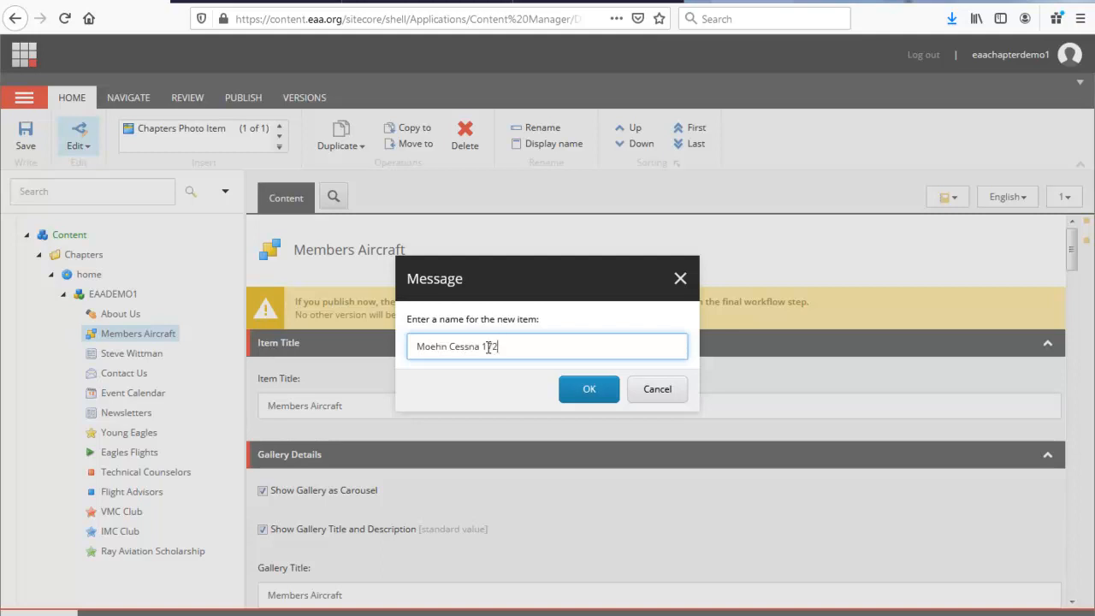
{"action": "left_click", "coordinate": [582, 394]}
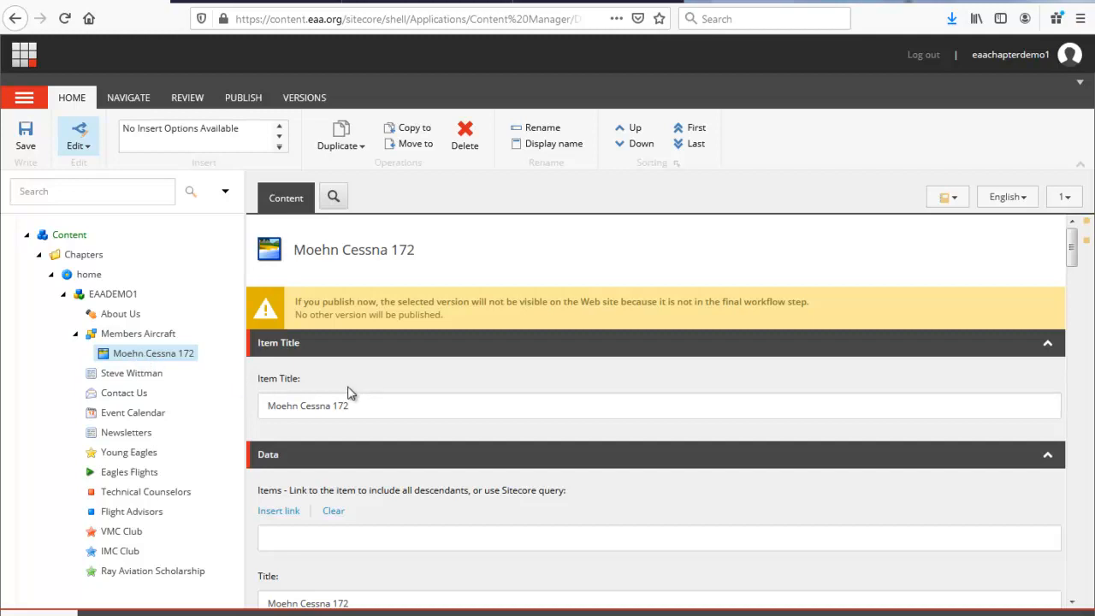
Step: Open the media picker for the Cessna 172 item's Gallery Media under Photo Details and show it as a folder tree
{"action": "scroll", "coordinate": [348, 393], "scroll_direction": "down", "scroll_amount": 3}
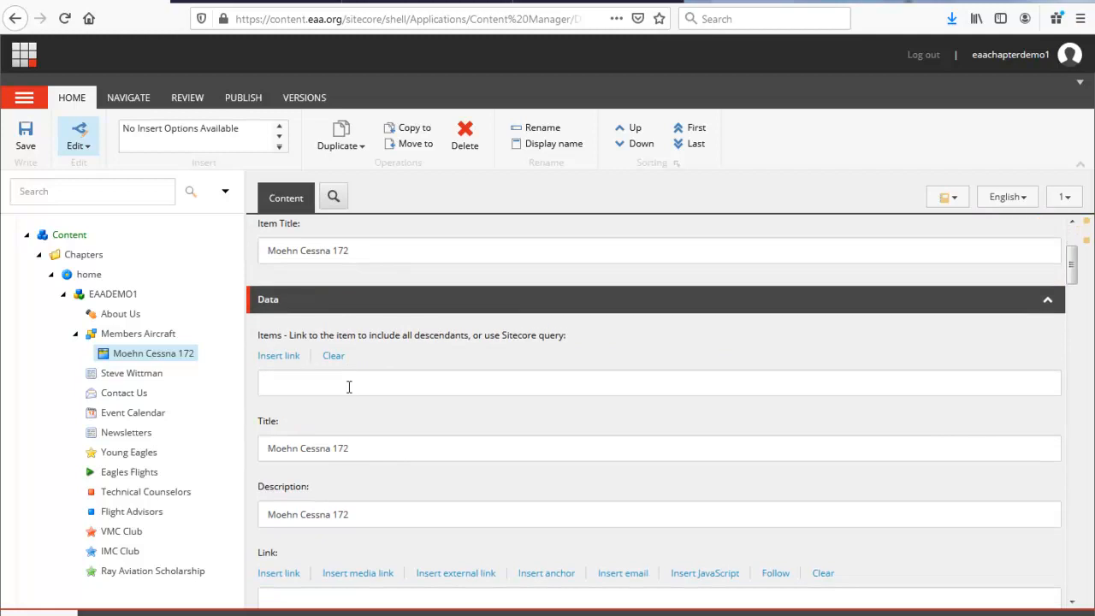
{"action": "scroll", "coordinate": [349, 387], "scroll_direction": "down", "scroll_amount": 8}
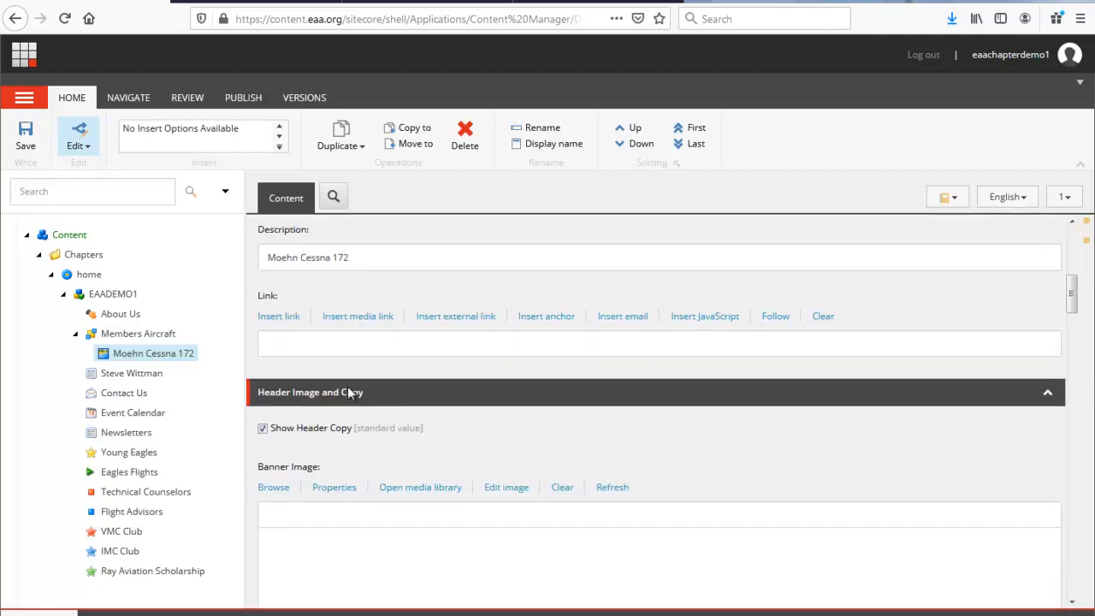
{"action": "scroll", "coordinate": [349, 387], "scroll_direction": "down", "scroll_amount": 13}
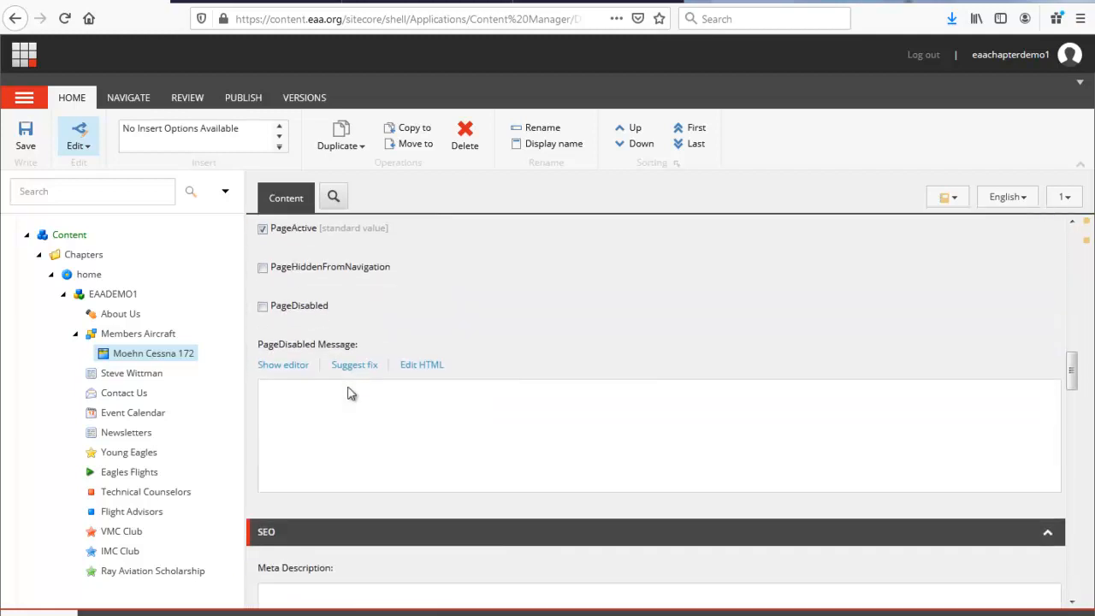
{"action": "scroll", "coordinate": [348, 392], "scroll_direction": "down", "scroll_amount": 12}
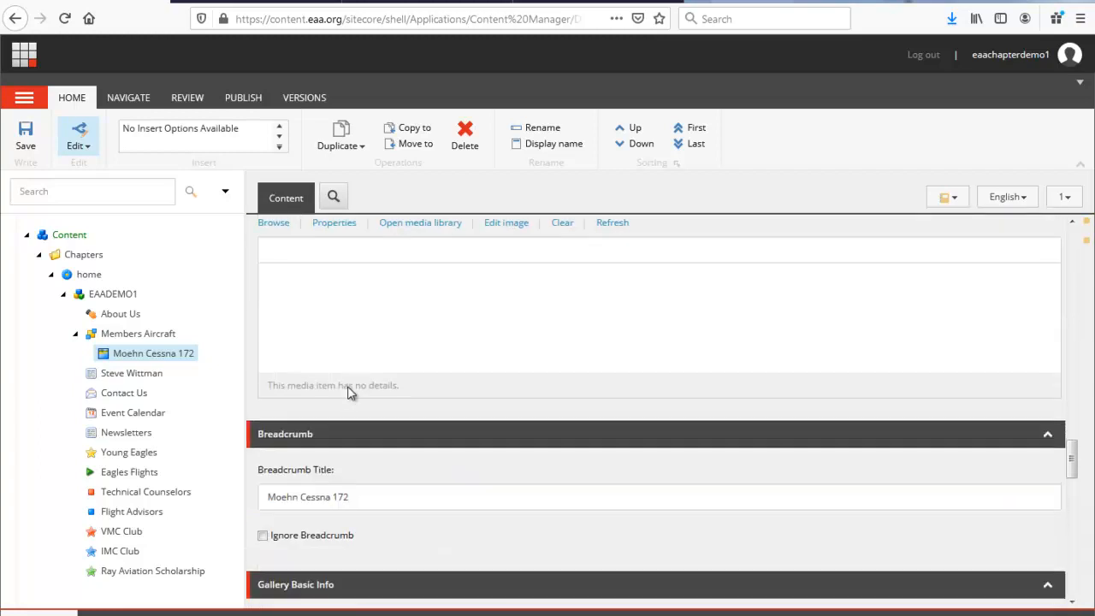
{"action": "scroll", "coordinate": [347, 393], "scroll_direction": "down", "scroll_amount": 5}
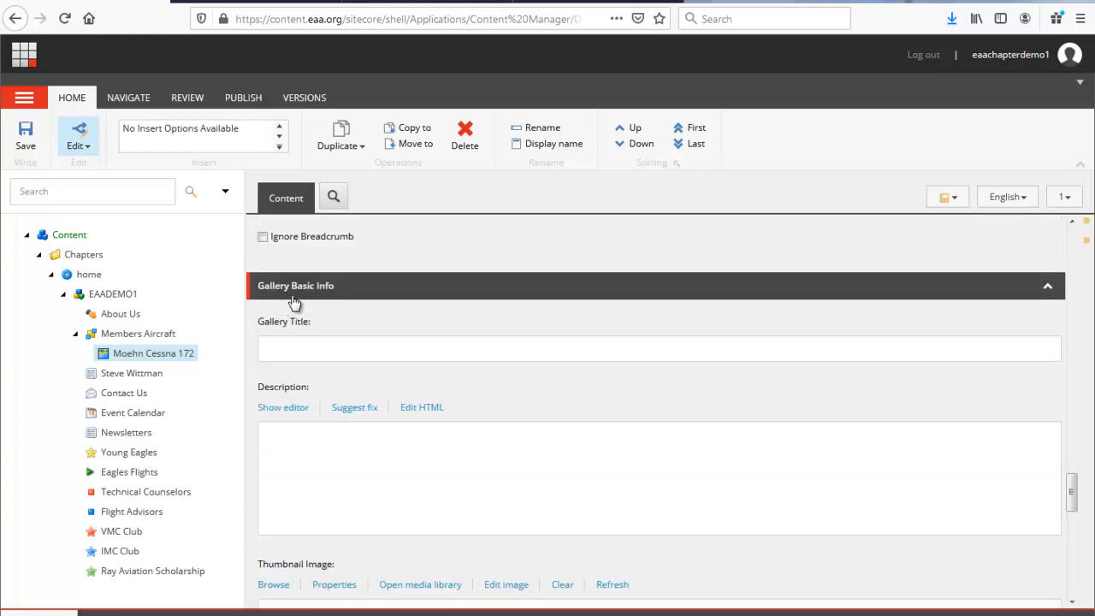
{"action": "scroll", "coordinate": [370, 389], "scroll_direction": "down", "scroll_amount": 5}
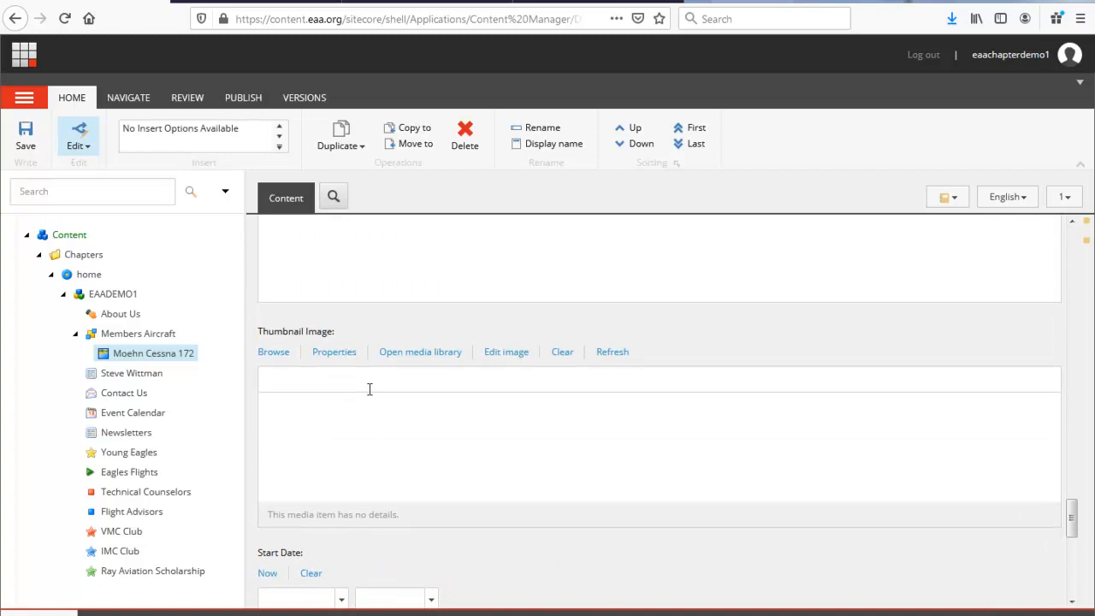
{"action": "scroll", "coordinate": [370, 389], "scroll_direction": "down", "scroll_amount": 7}
{"action": "scroll", "coordinate": [370, 389], "scroll_direction": "down", "scroll_amount": 3}
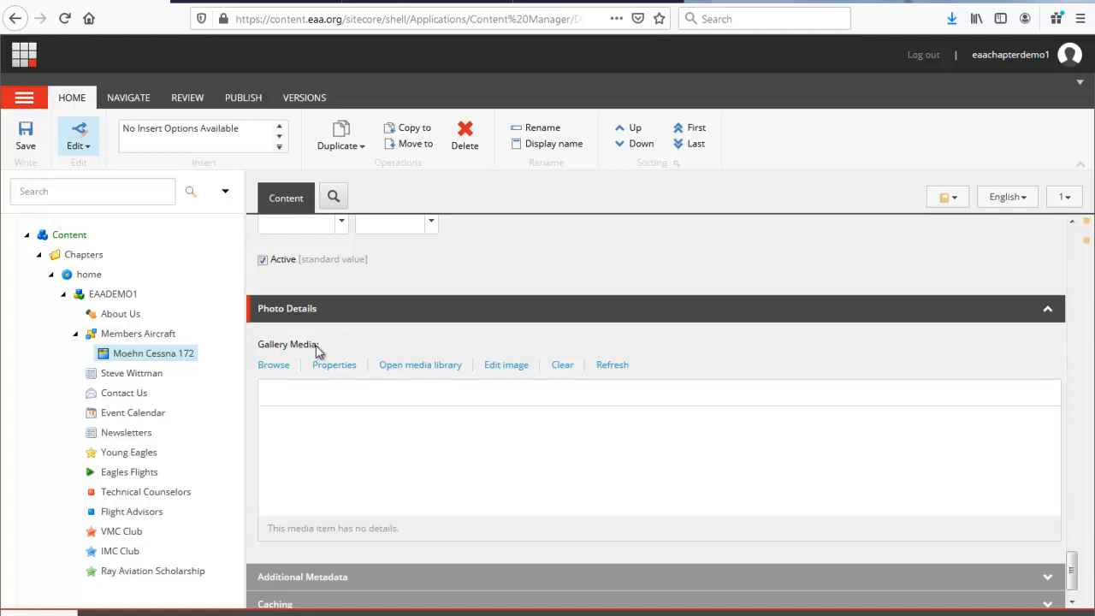
{"action": "left_click", "coordinate": [274, 366]}
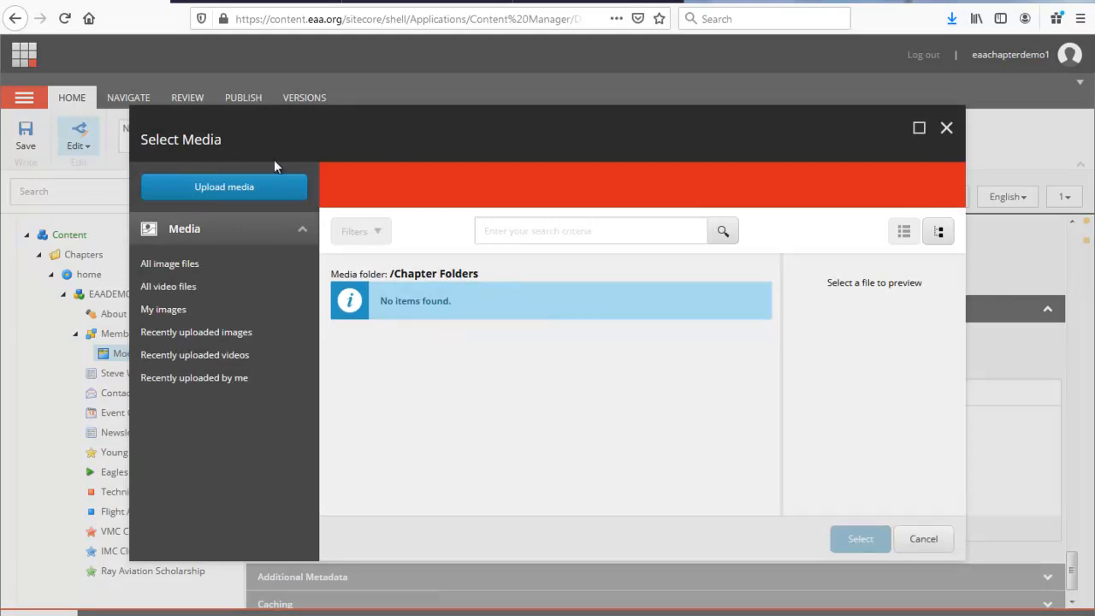
{"action": "left_click", "coordinate": [946, 239]}
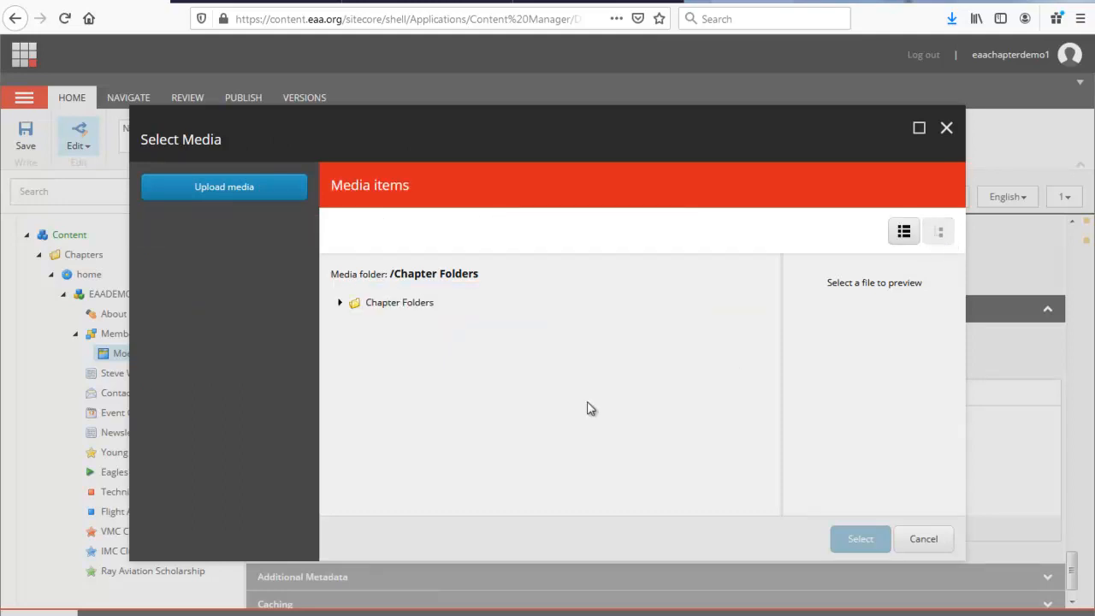
Step: Choose the 172 photo from the EAADEMO1 Images Members Aircraft folder as the item's gallery media
{"action": "left_click", "coordinate": [340, 303]}
{"action": "left_click", "coordinate": [353, 318]}
{"action": "left_click", "coordinate": [364, 349]}
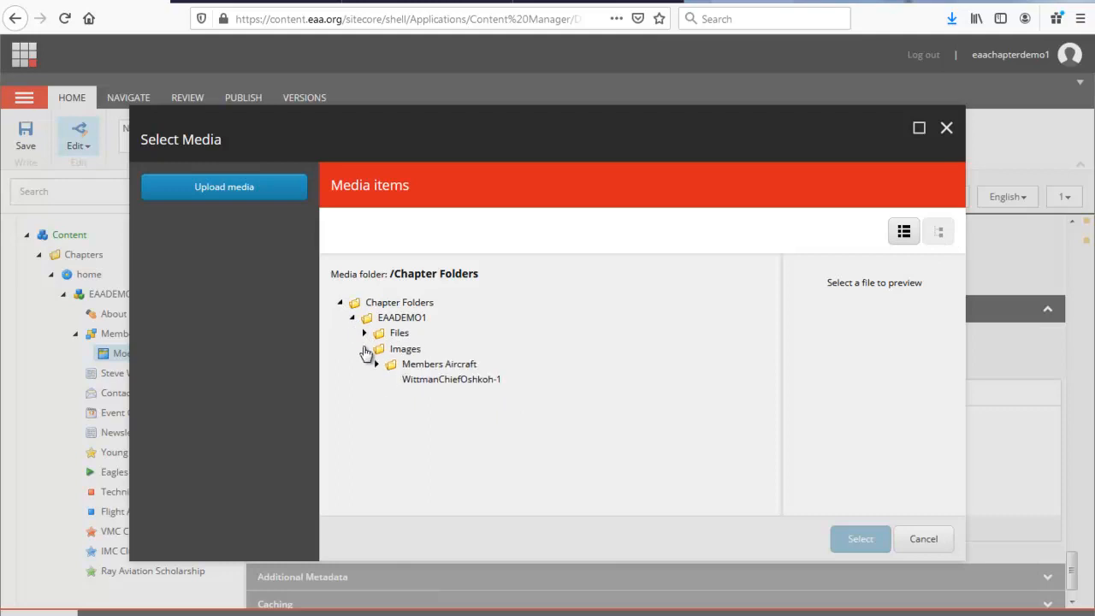
{"action": "left_click", "coordinate": [378, 366]}
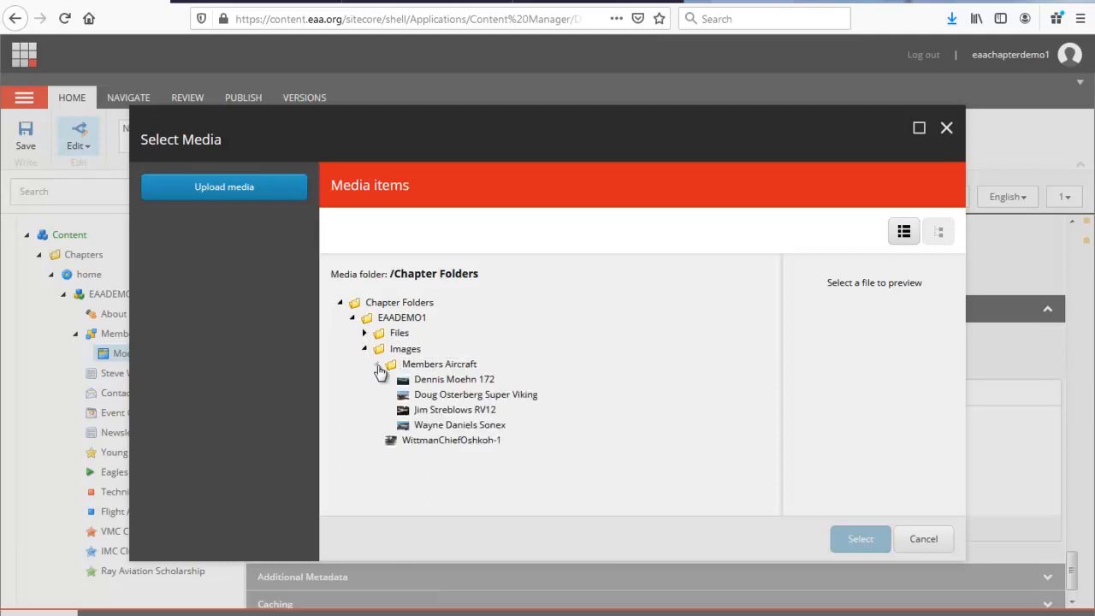
{"action": "left_click", "coordinate": [446, 381]}
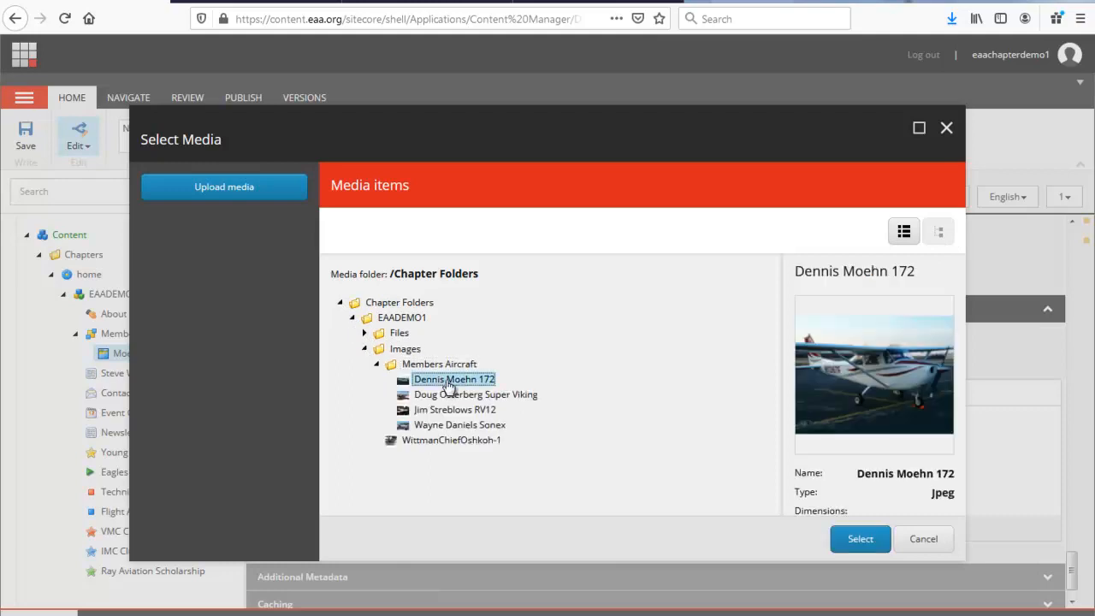
{"action": "left_click", "coordinate": [851, 539]}
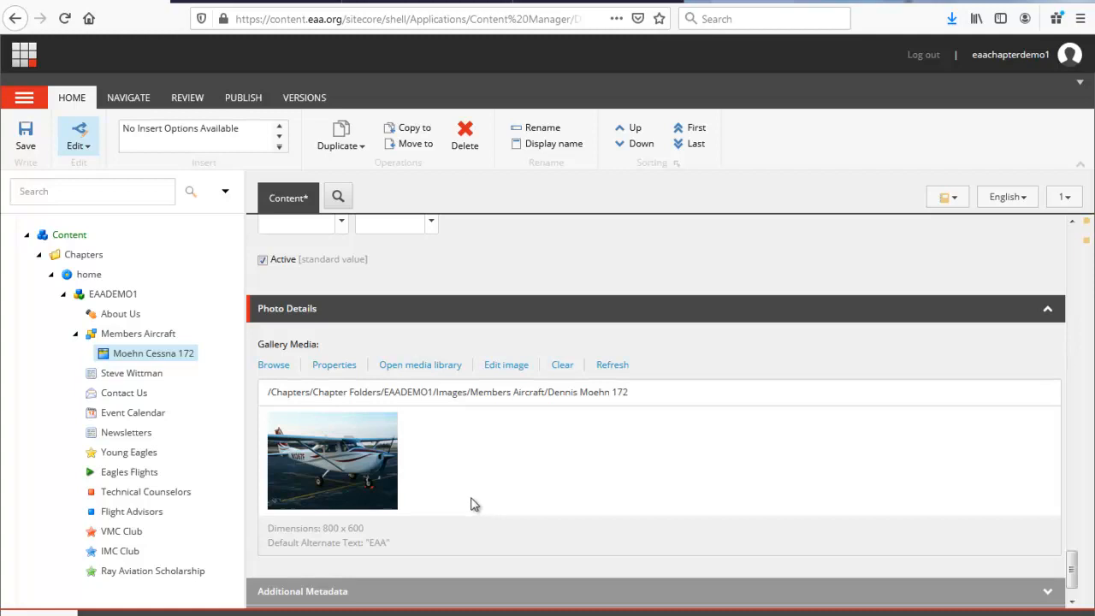
Step: Save the Cessna 172 item, mark it ready to publish, and smart publish it with subitems and related items
{"action": "left_click", "coordinate": [137, 334]}
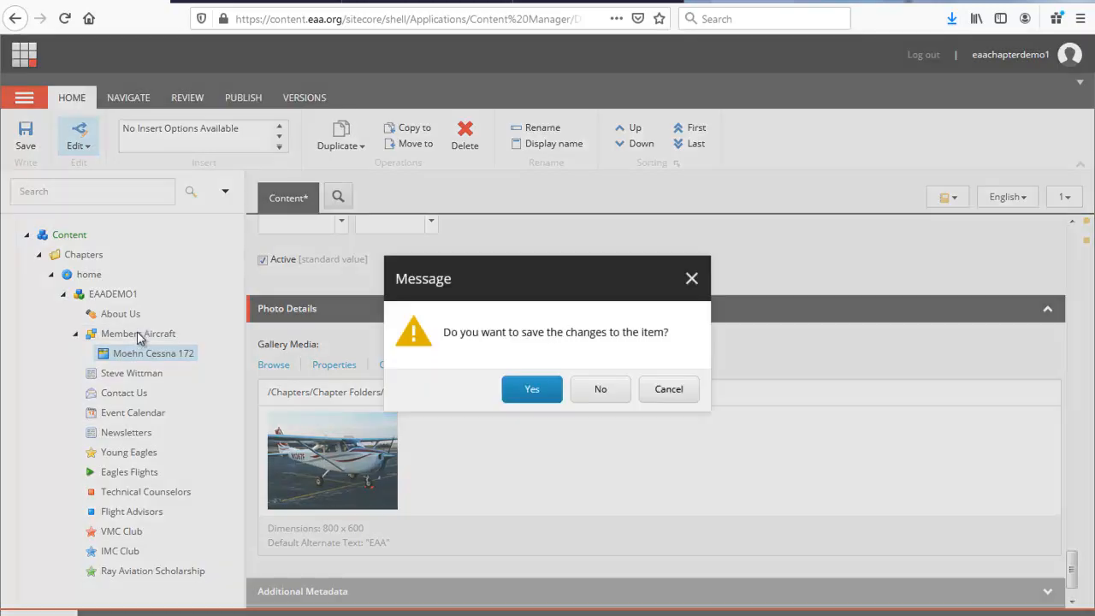
{"action": "left_click", "coordinate": [663, 397]}
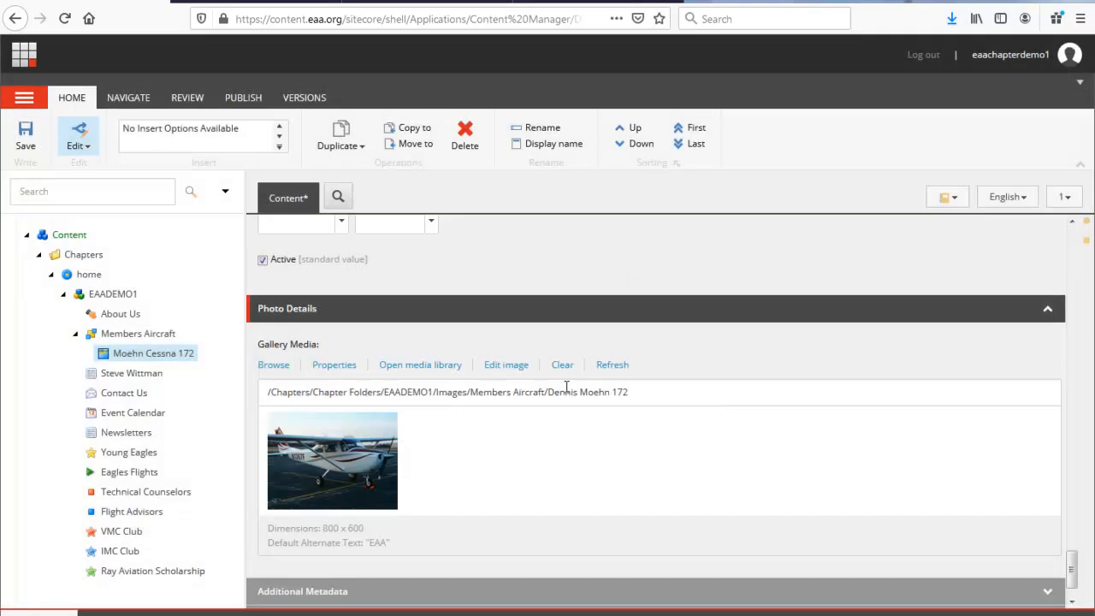
{"action": "left_click", "coordinate": [25, 134]}
{"action": "left_click", "coordinate": [243, 98]}
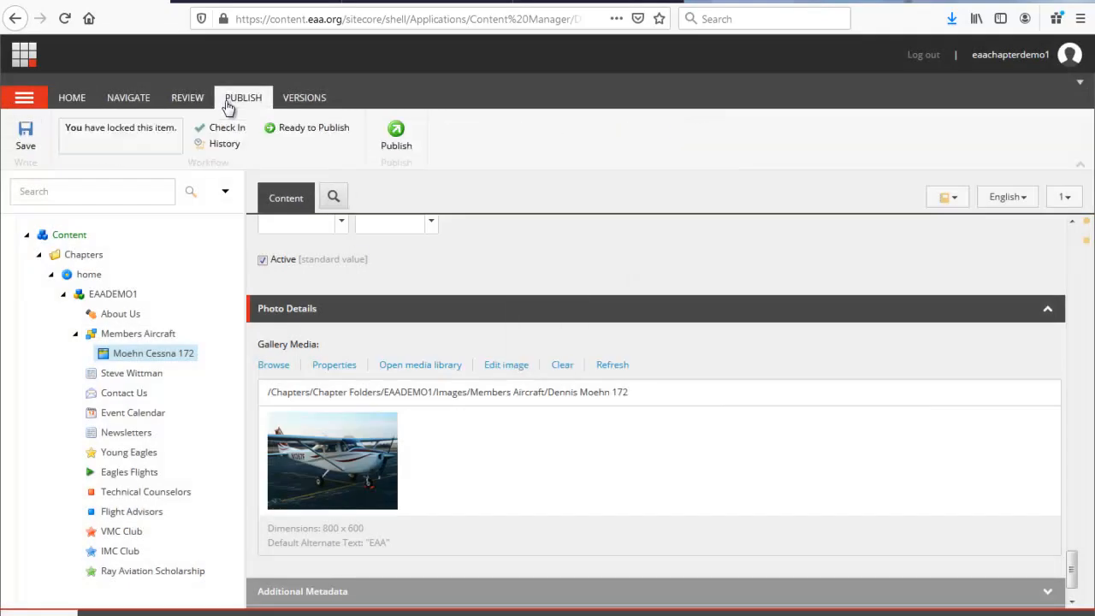
{"action": "left_click", "coordinate": [315, 133]}
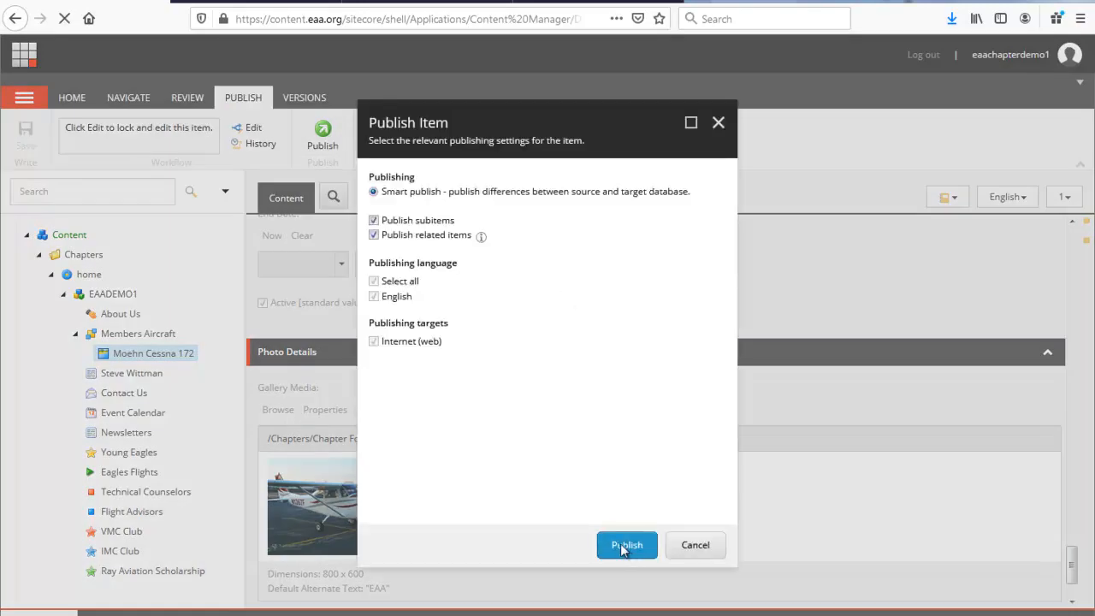
{"action": "left_click", "coordinate": [625, 546]}
{"action": "left_click", "coordinate": [625, 404]}
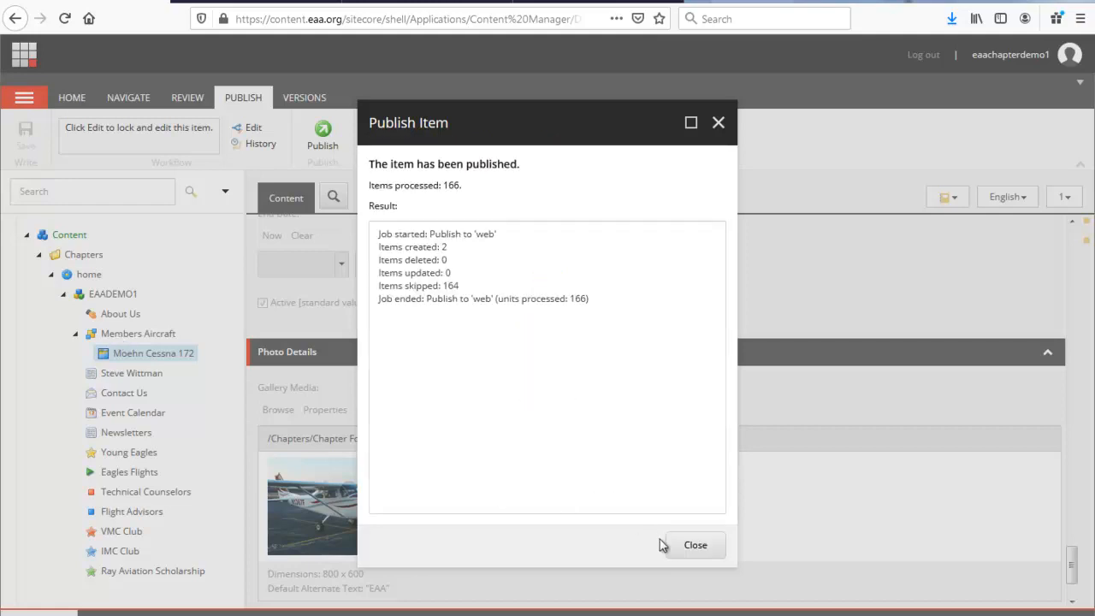
{"action": "left_click", "coordinate": [668, 545]}
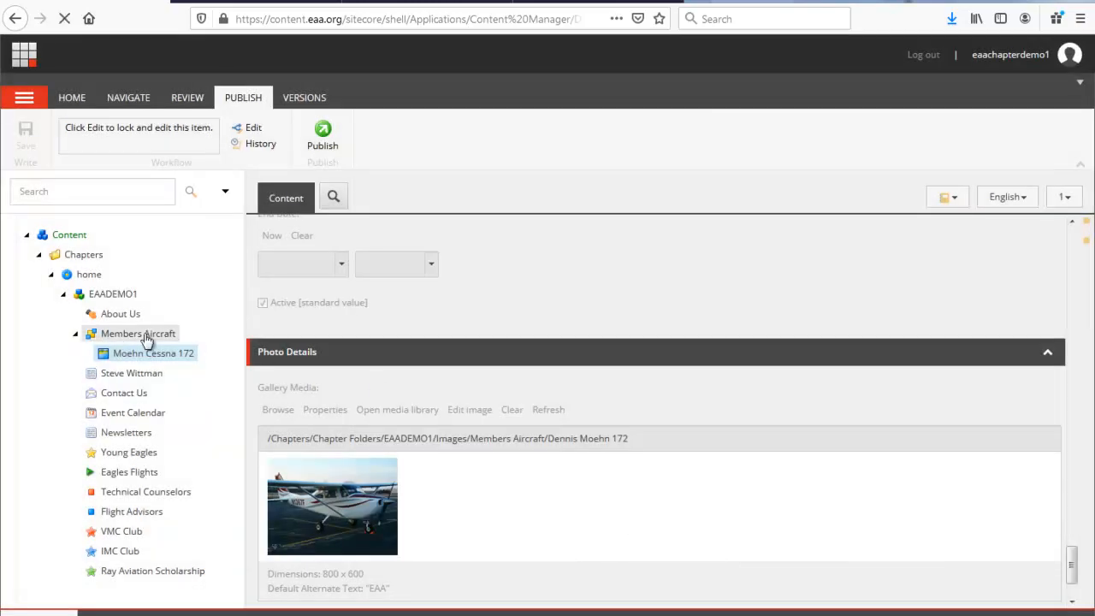
Step: Insert another Chapters Photo Item under Members Aircraft, named with the owner's surname followed by Sonex
{"action": "left_click", "coordinate": [147, 341]}
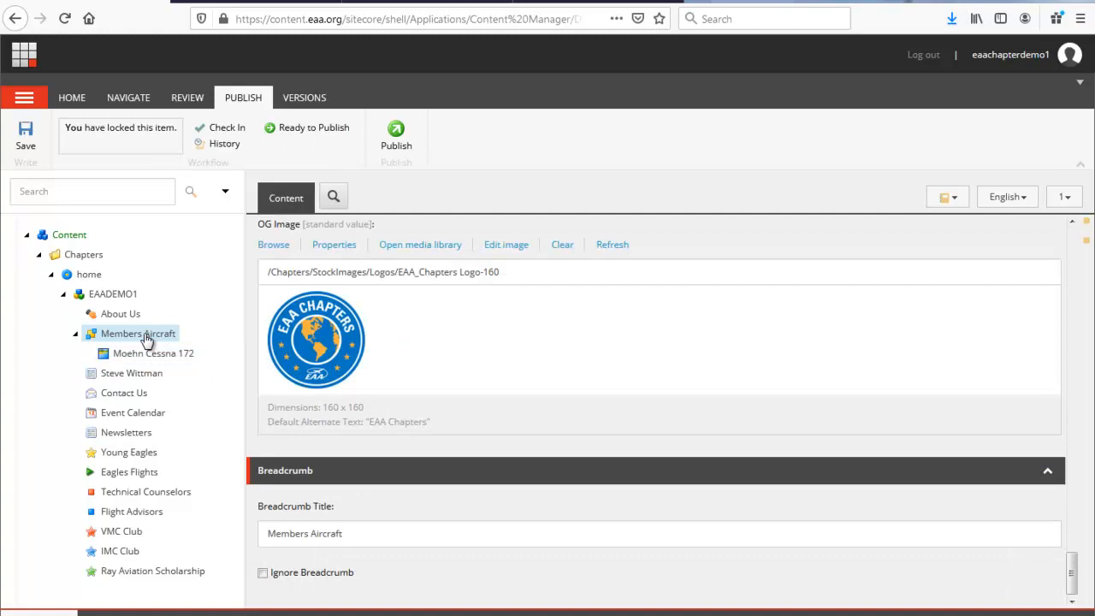
{"action": "right_click", "coordinate": [147, 341]}
{"action": "mouse_move", "coordinate": [190, 344]}
{"action": "left_click", "coordinate": [313, 358]}
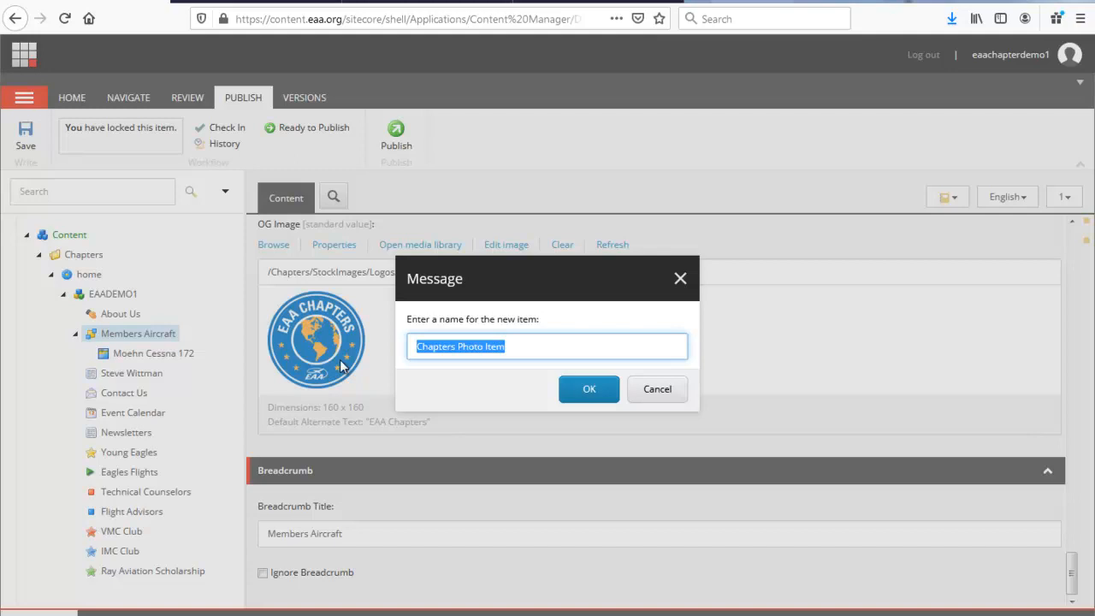
{"action": "type", "text": "Daniels So"}
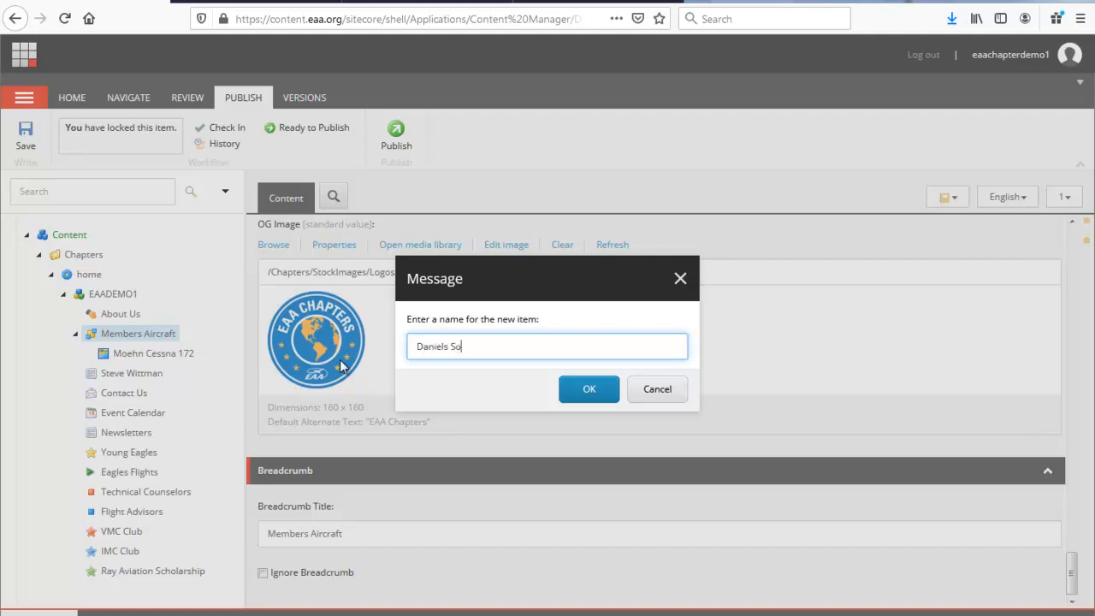
{"action": "type", "text": "nex RV"}
{"action": "key", "text": "BackSpace"}
{"action": "key", "text": "BackSpace"}
{"action": "key", "text": "BackSpace"}
{"action": "left_click", "coordinate": [589, 390]}
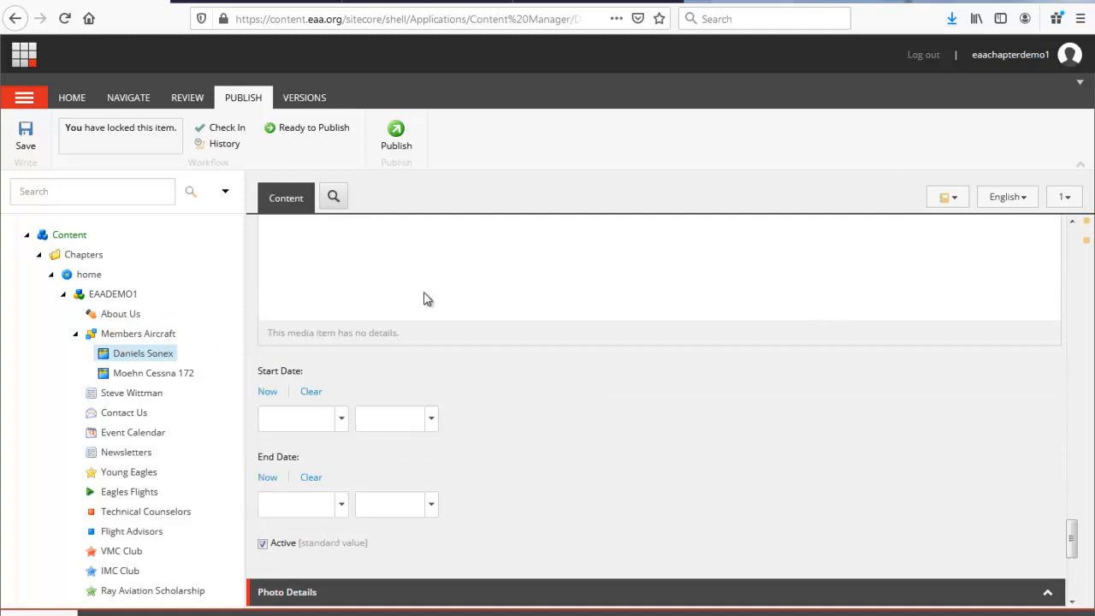
Step: Set the Sonex item's Gallery Media to the Sonex photo from the EAADEMO1 Images Members Aircraft folder
{"action": "scroll", "coordinate": [431, 280], "scroll_direction": "up", "scroll_amount": 3}
{"action": "scroll", "coordinate": [432, 288], "scroll_direction": "down", "scroll_amount": 4}
{"action": "scroll", "coordinate": [432, 288], "scroll_direction": "down", "scroll_amount": 3}
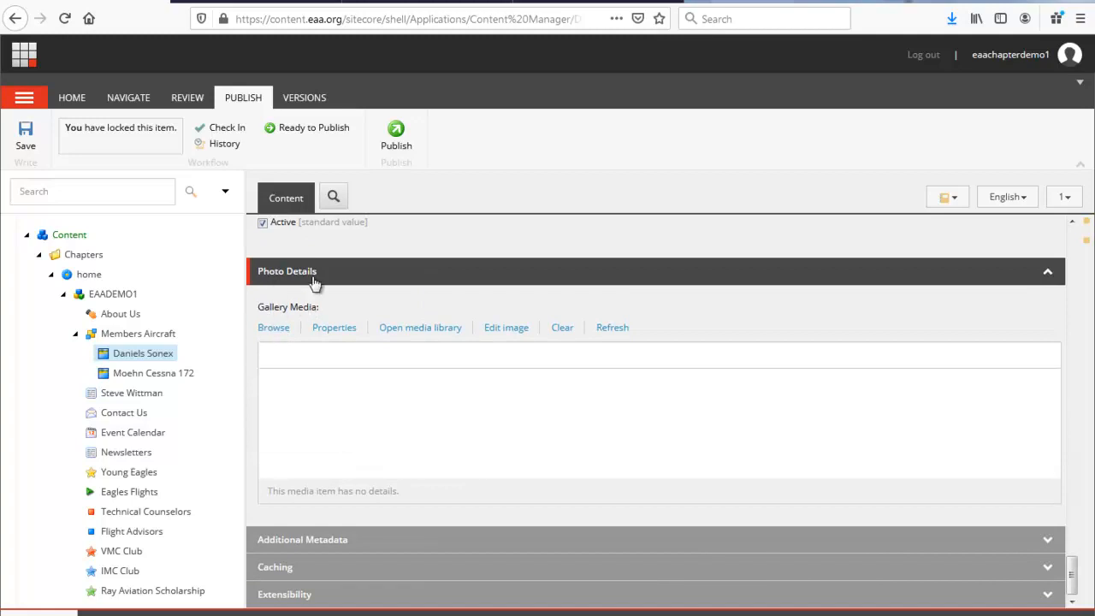
{"action": "left_click", "coordinate": [273, 330]}
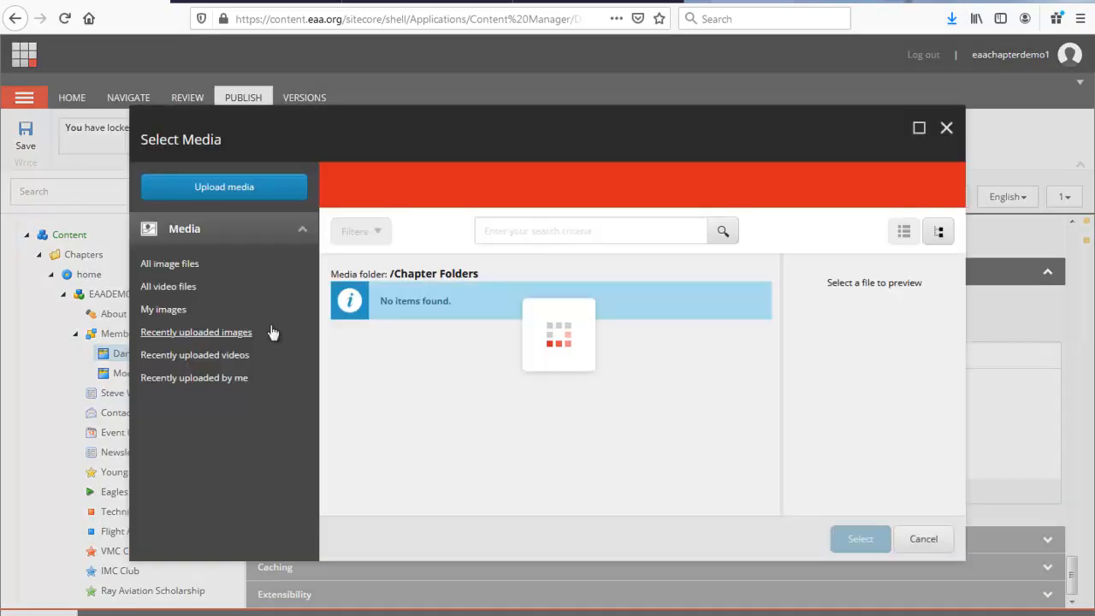
{"action": "left_click", "coordinate": [933, 239]}
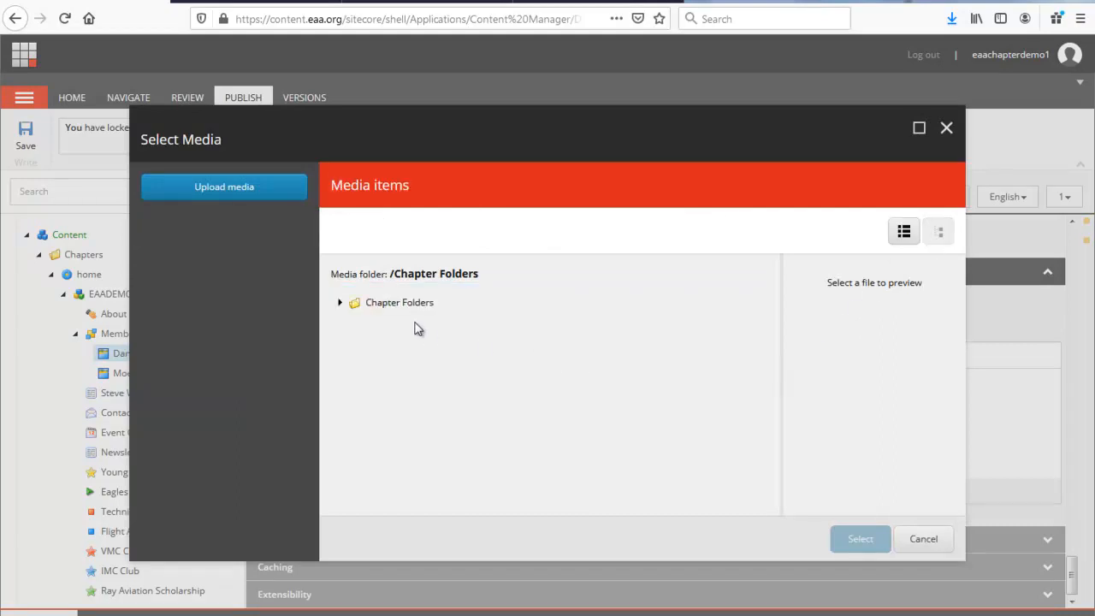
{"action": "left_click", "coordinate": [340, 302]}
{"action": "left_click", "coordinate": [351, 317]}
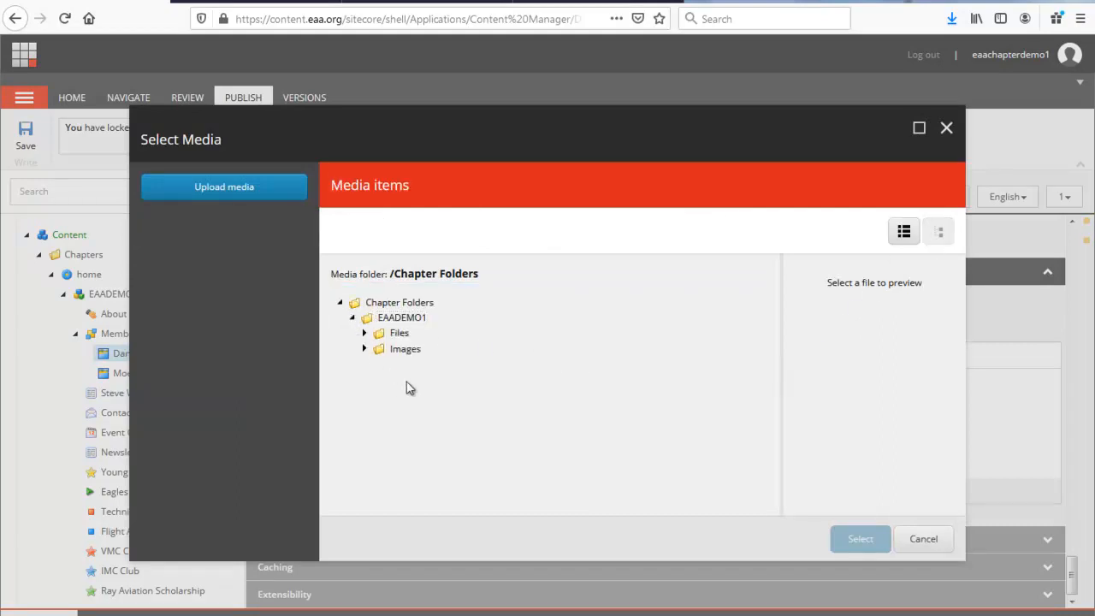
{"action": "left_click", "coordinate": [364, 349]}
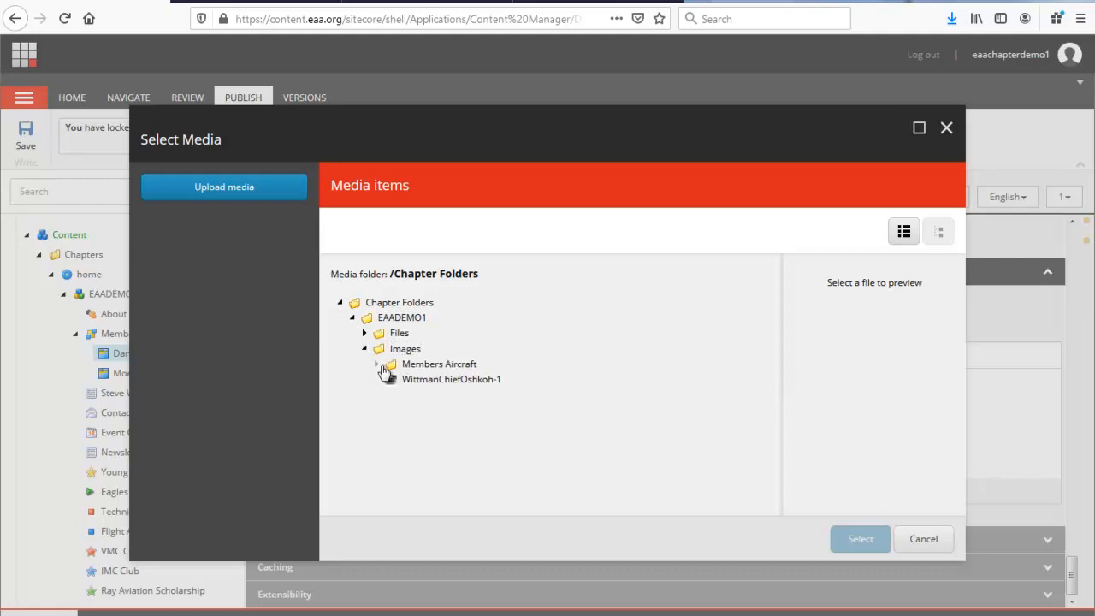
{"action": "left_click", "coordinate": [377, 364]}
{"action": "left_click", "coordinate": [463, 426]}
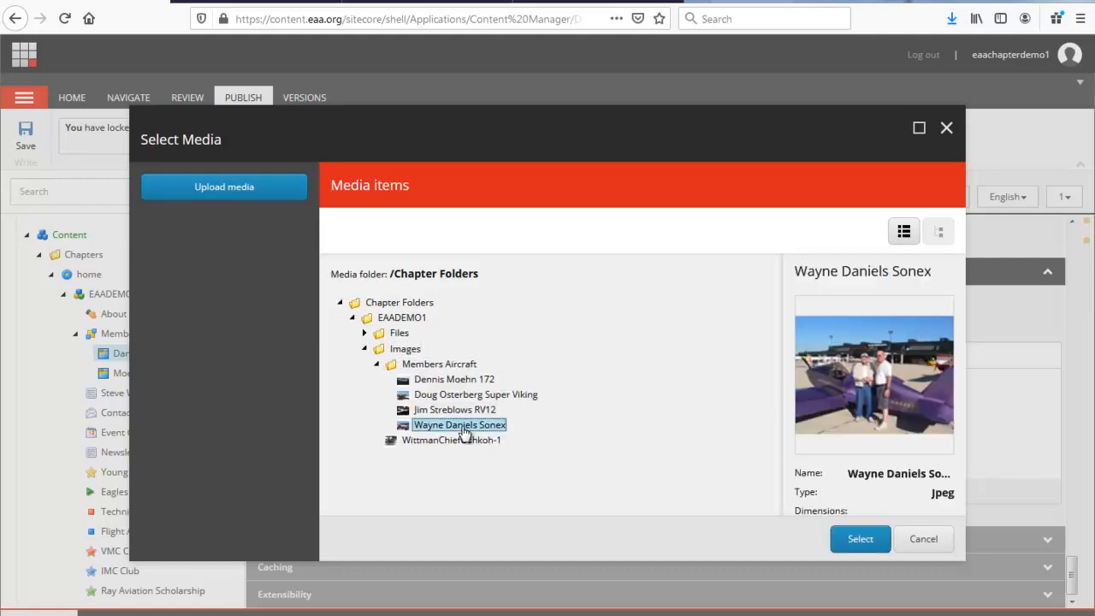
{"action": "left_click", "coordinate": [851, 540]}
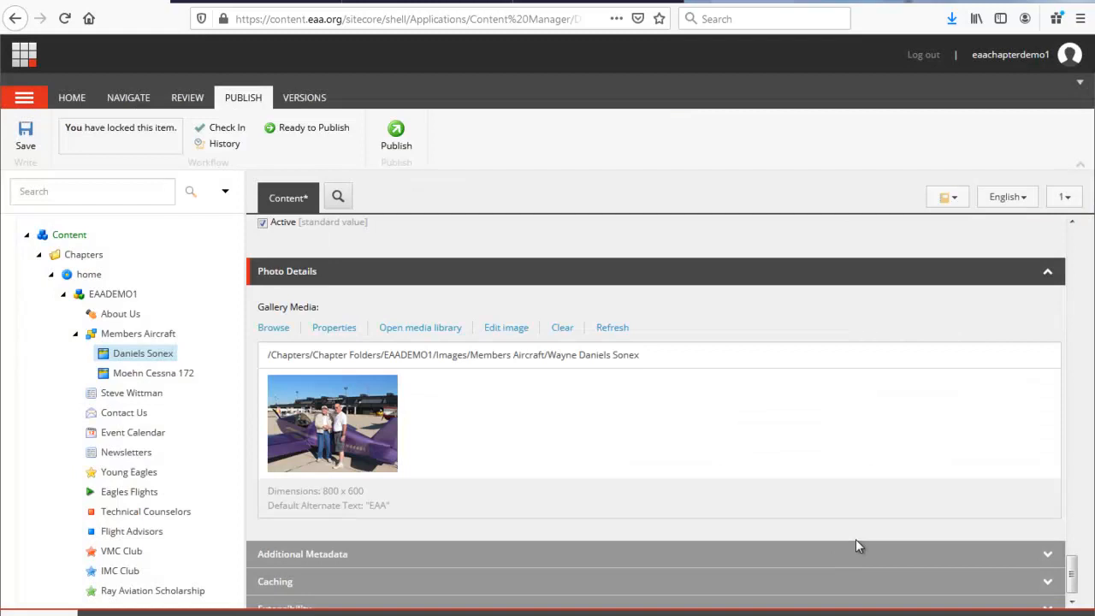
Step: Save the Sonex photo item, mark it ready to publish, and smart publish it with subitems and related items
{"action": "left_click", "coordinate": [26, 140]}
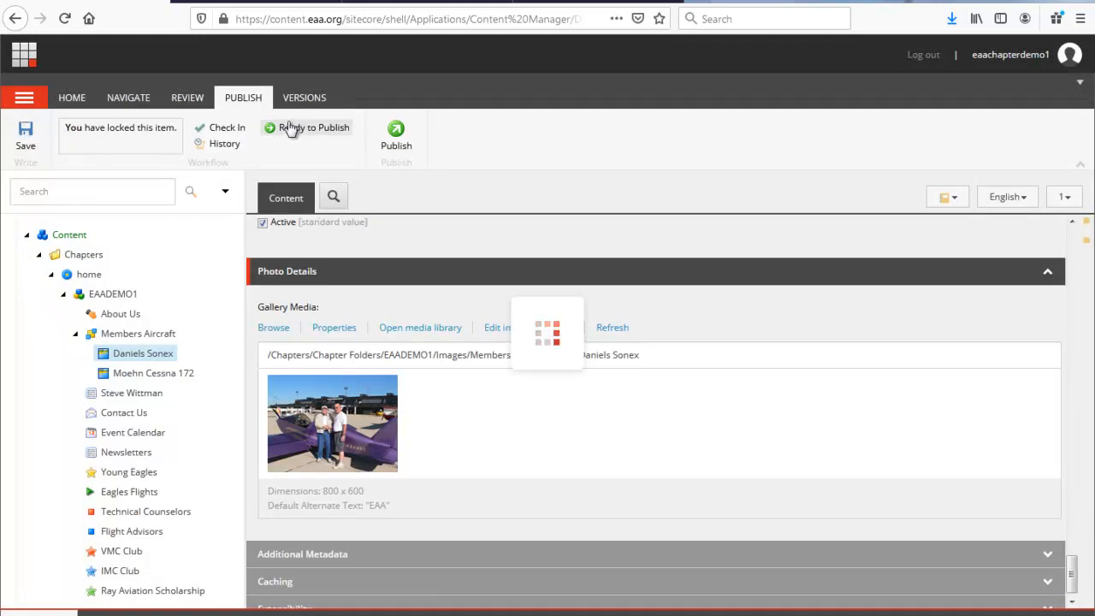
{"action": "left_click", "coordinate": [274, 127]}
{"action": "left_click", "coordinate": [321, 131]}
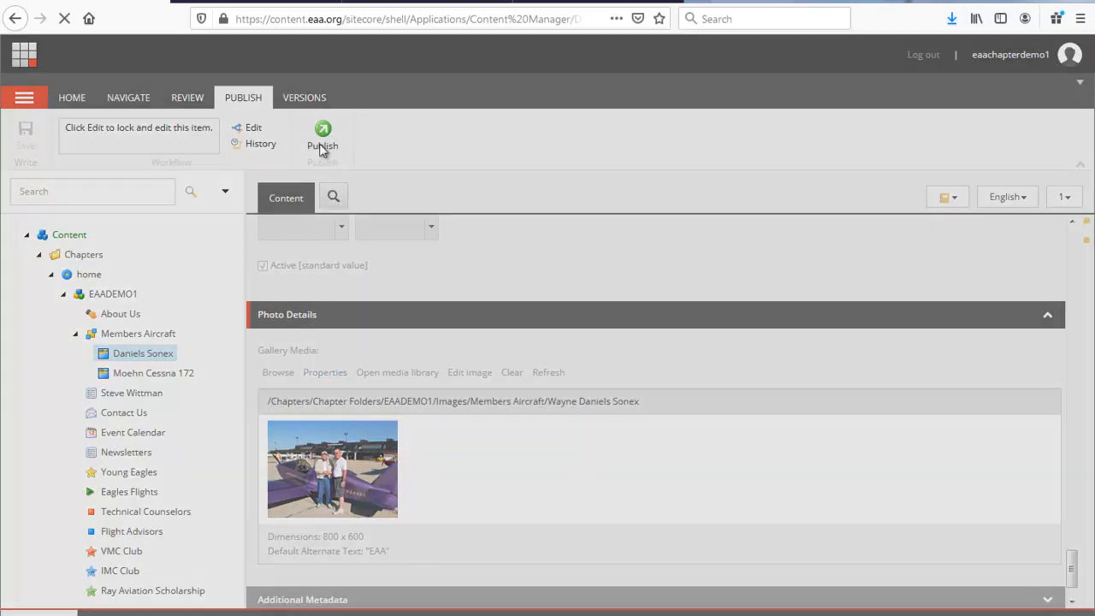
{"action": "left_click", "coordinate": [613, 544]}
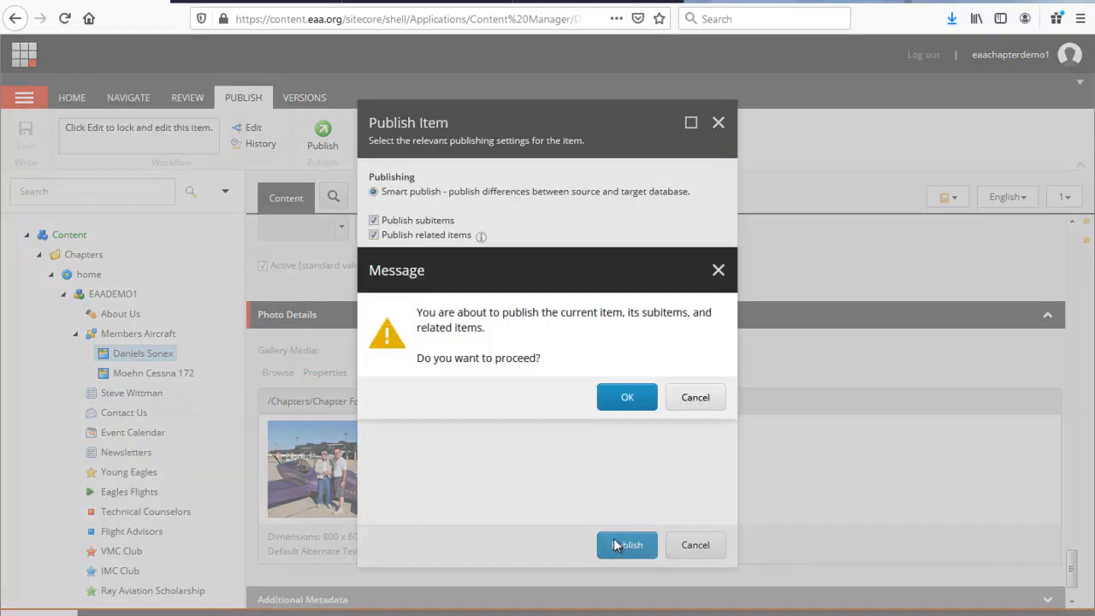
{"action": "left_click", "coordinate": [610, 399]}
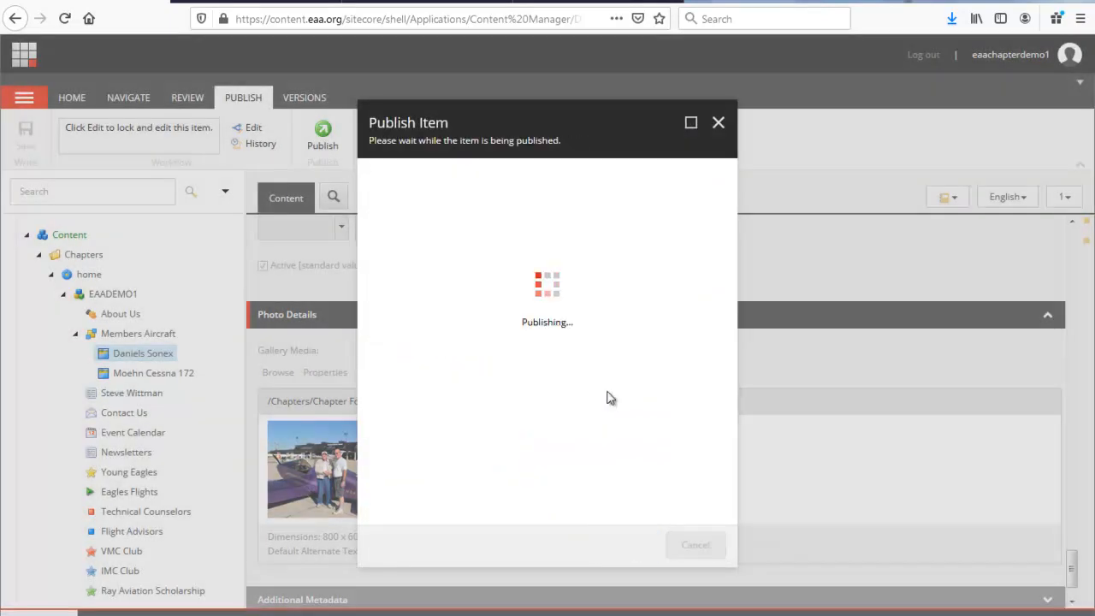
{"action": "left_click", "coordinate": [696, 545]}
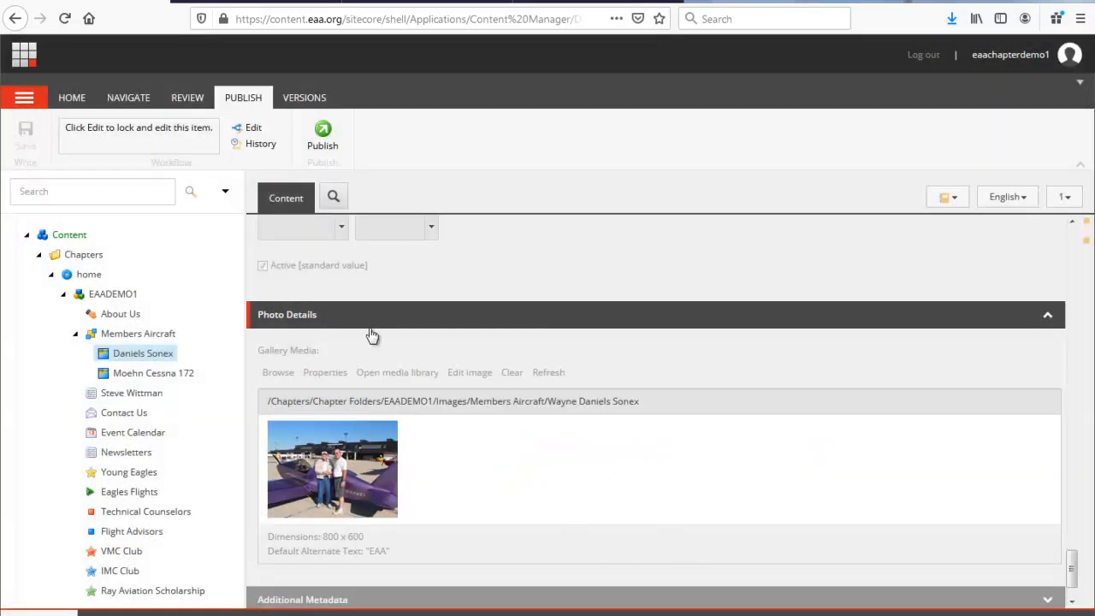
Step: Smart publish the EAADEMO1 chapter item with its subitems and related items
{"action": "left_click", "coordinate": [100, 298]}
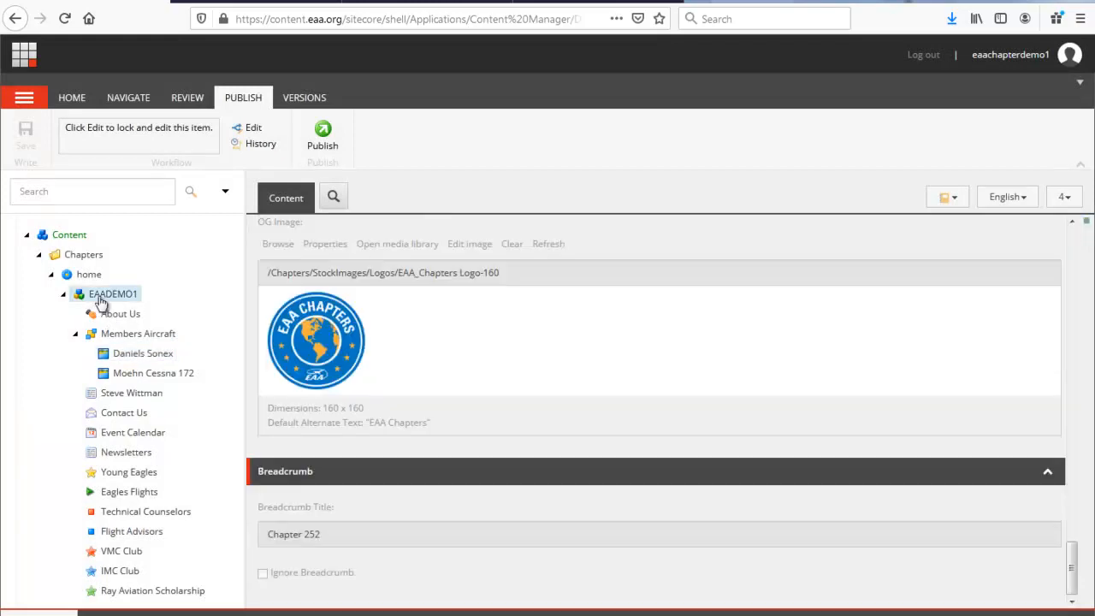
{"action": "right_click", "coordinate": [99, 297]}
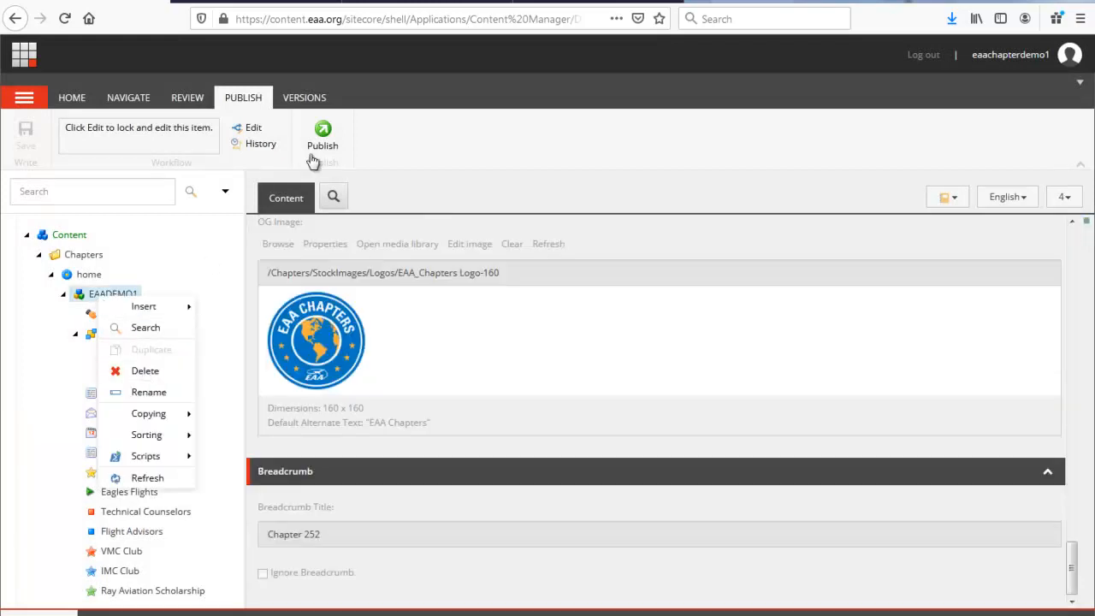
{"action": "left_click", "coordinate": [324, 139]}
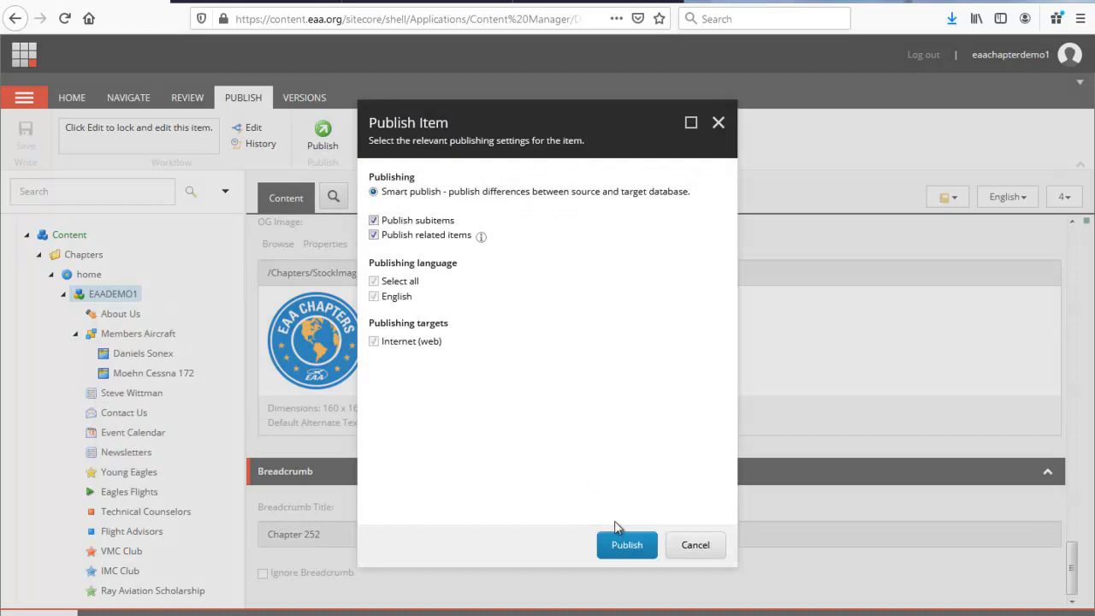
{"action": "left_click", "coordinate": [625, 546]}
{"action": "left_click", "coordinate": [618, 401]}
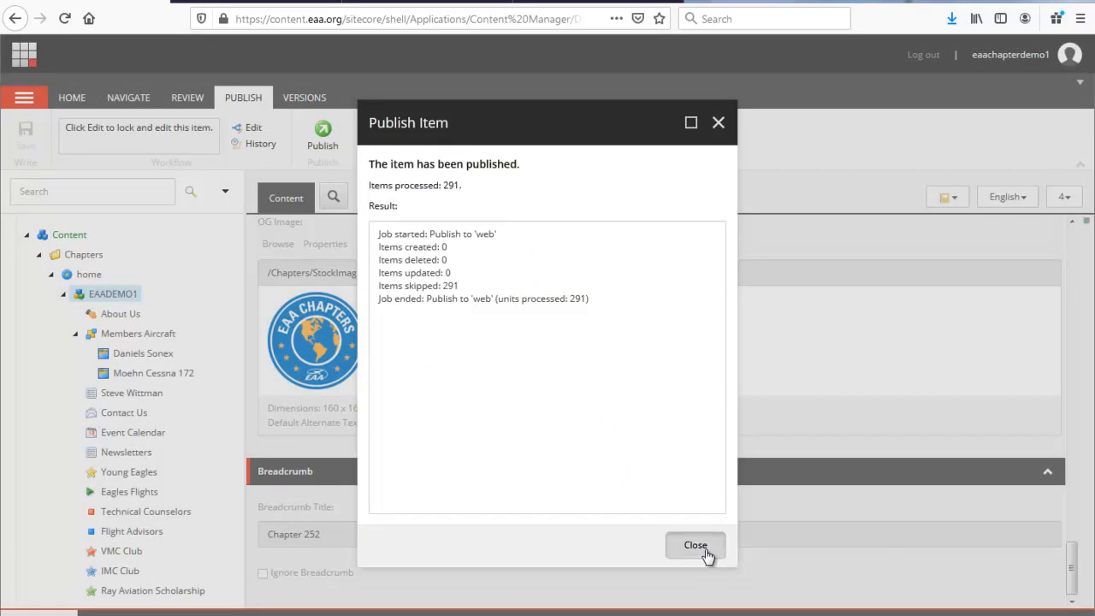
{"action": "left_click", "coordinate": [701, 551]}
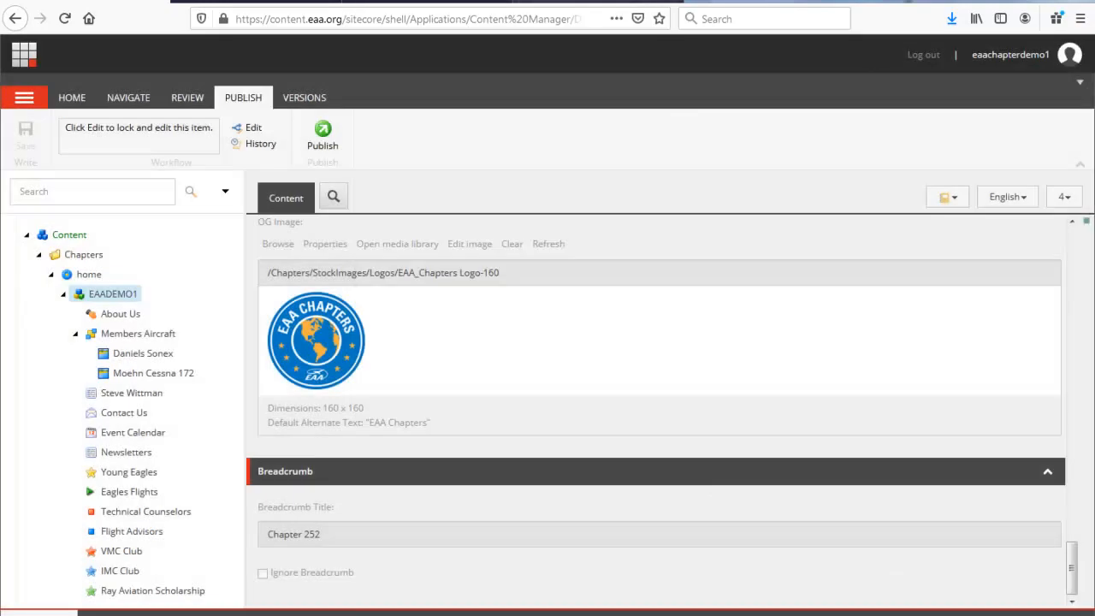
Step: Reload the live chapter site and check its page navigation for the Members Aircraft entry
{"action": "left_click", "coordinate": [604, 1]}
{"action": "left_click", "coordinate": [436, 3]}
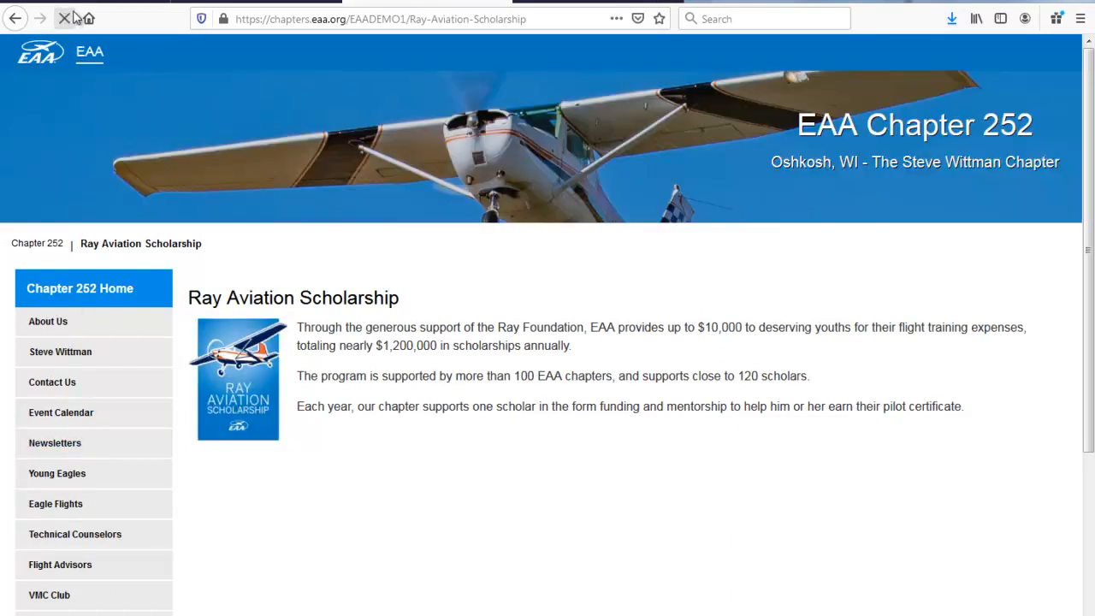
{"action": "scroll", "coordinate": [81, 300], "scroll_direction": "down", "scroll_amount": 3}
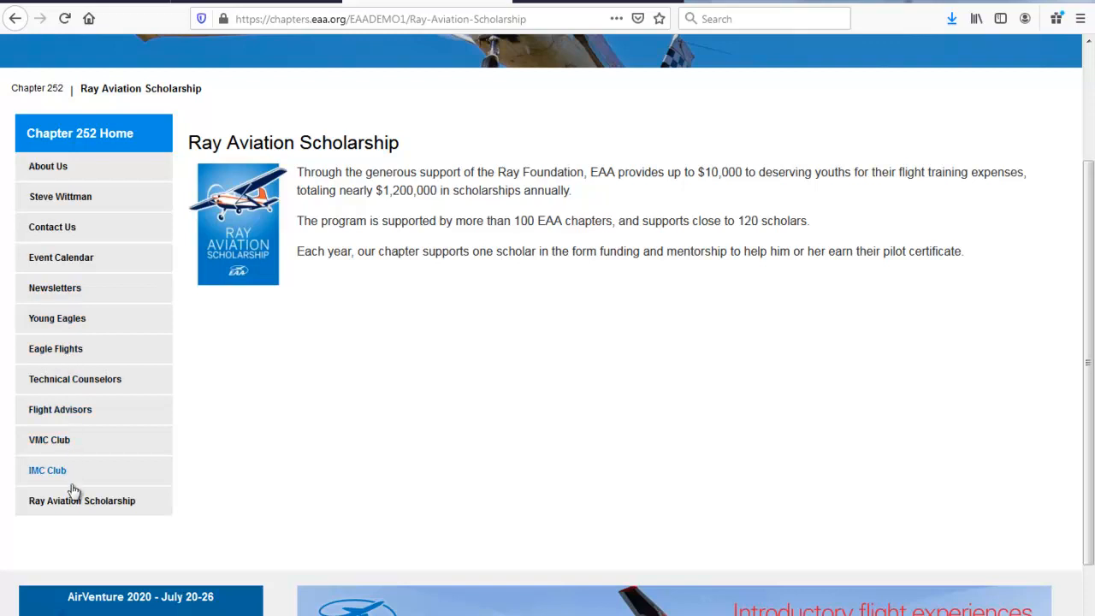
{"action": "left_click", "coordinate": [67, 1]}
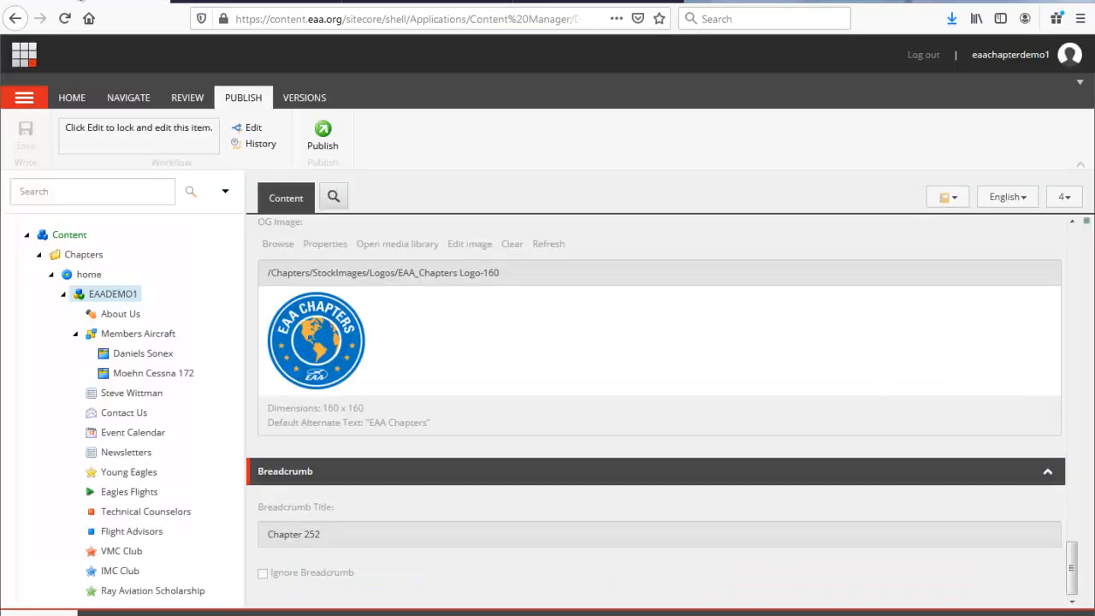
Step: Save the Members Aircraft gallery item, mark it ready to publish, and smart publish it with subitems and related items
{"action": "left_click", "coordinate": [135, 338]}
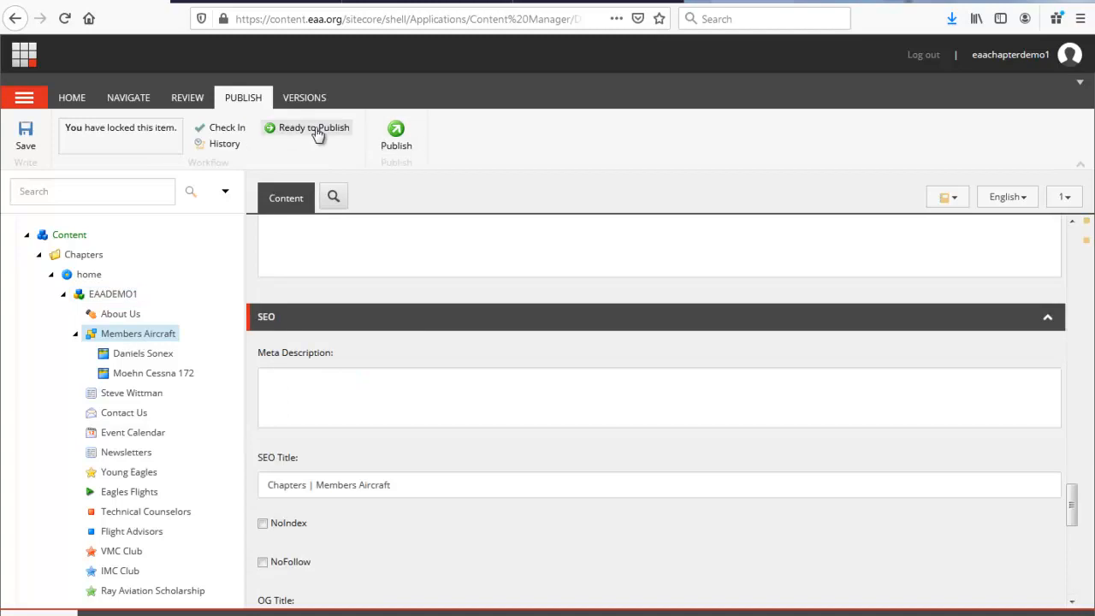
{"action": "left_click", "coordinate": [35, 137]}
{"action": "left_click", "coordinate": [287, 130]}
{"action": "left_click", "coordinate": [394, 137]}
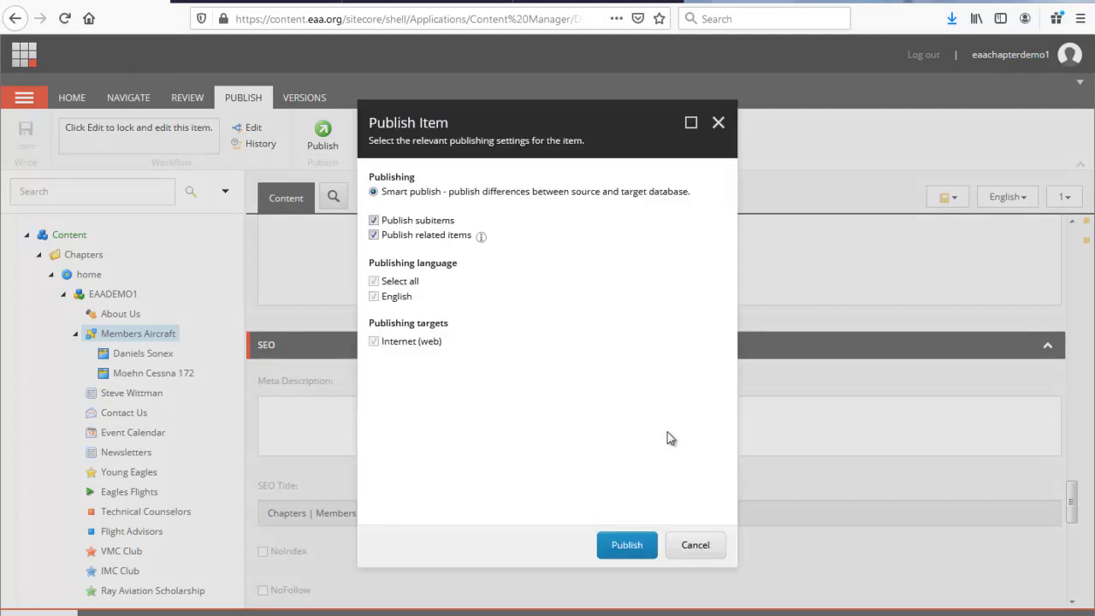
{"action": "left_click", "coordinate": [631, 544]}
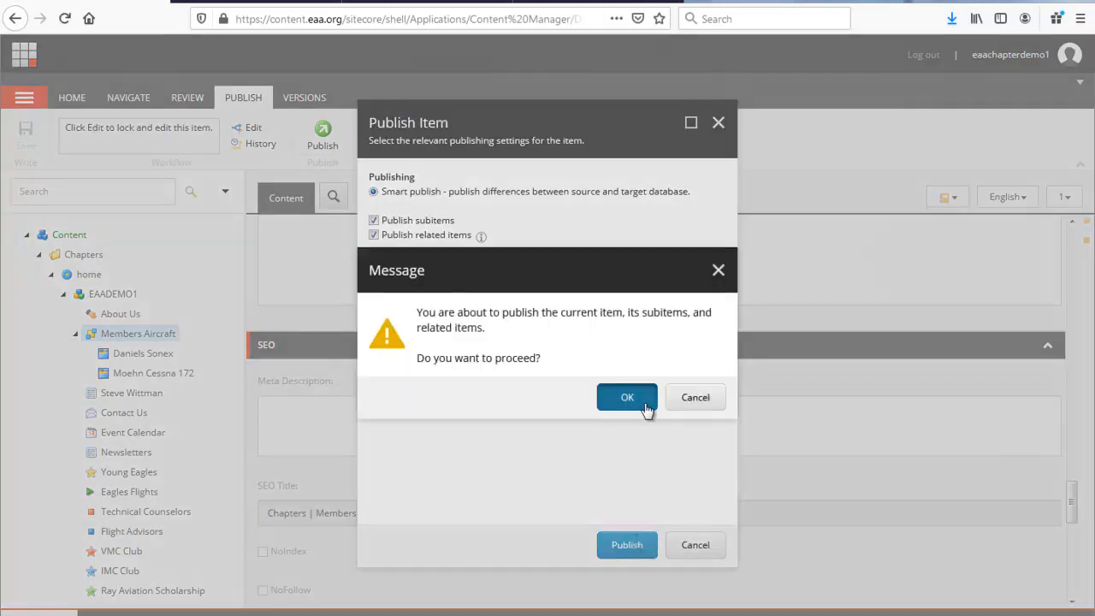
{"action": "left_click", "coordinate": [628, 402]}
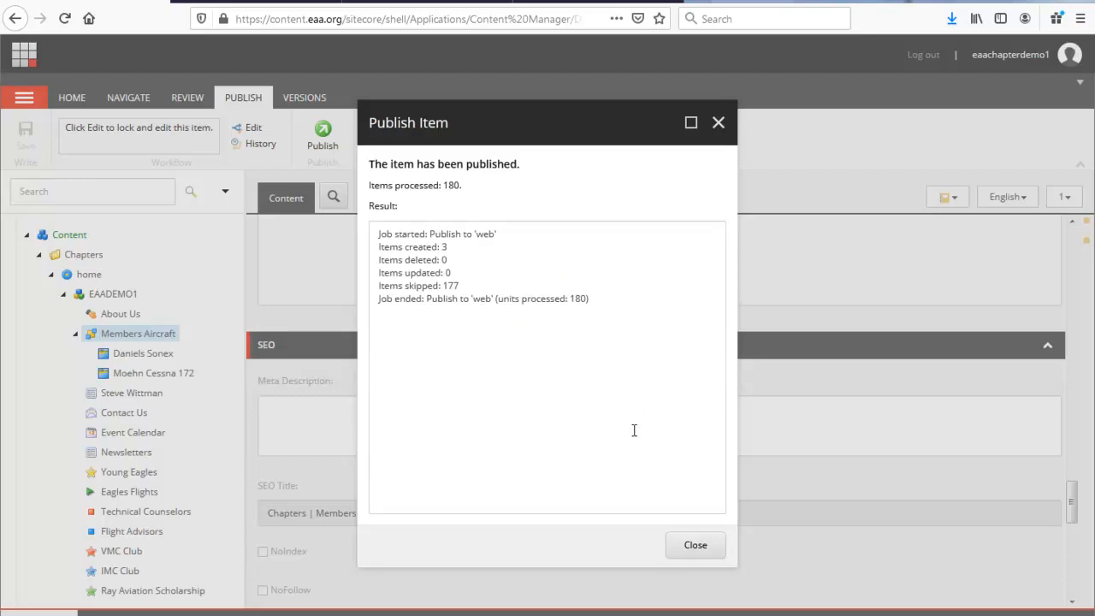
{"action": "left_click", "coordinate": [694, 546]}
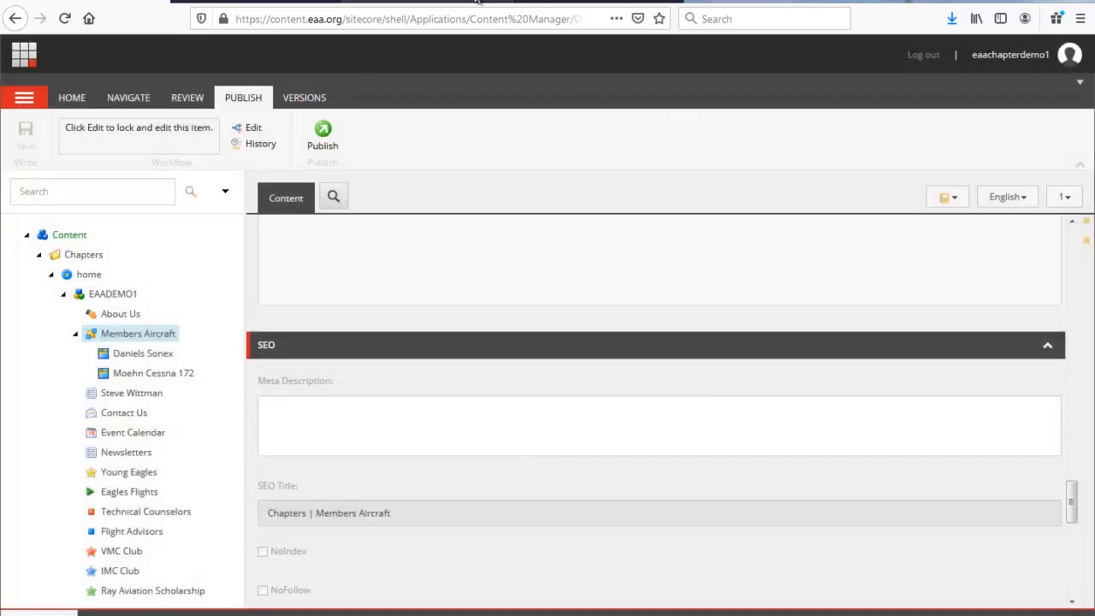
Step: Reload the live chapter site, open the Members Aircraft page, and view both photos in the carousel
{"action": "left_click", "coordinate": [441, 2]}
{"action": "left_click", "coordinate": [61, 23]}
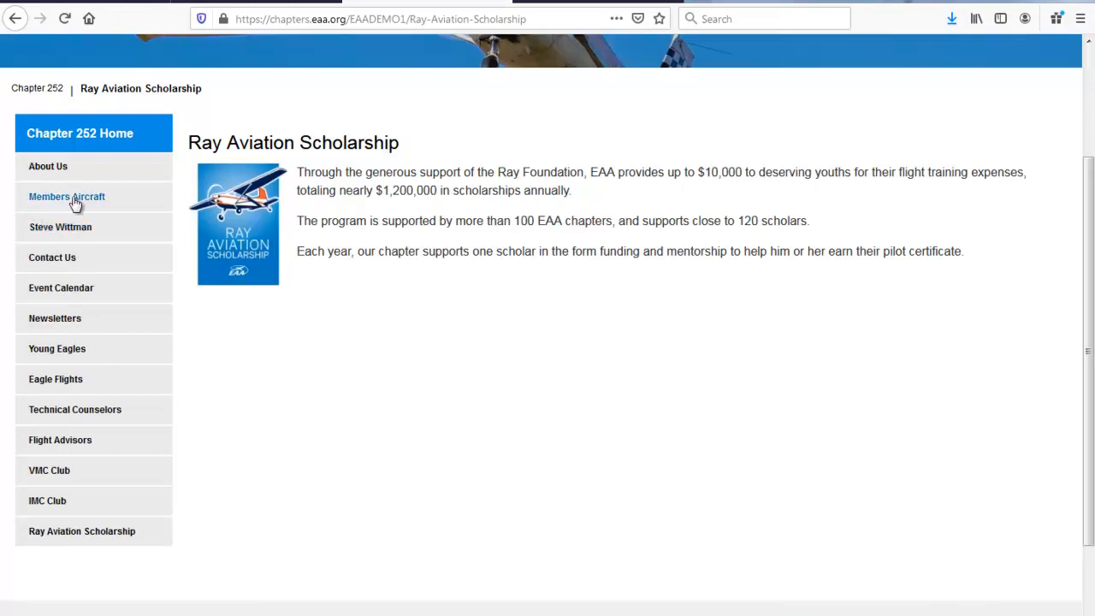
{"action": "left_click", "coordinate": [74, 199]}
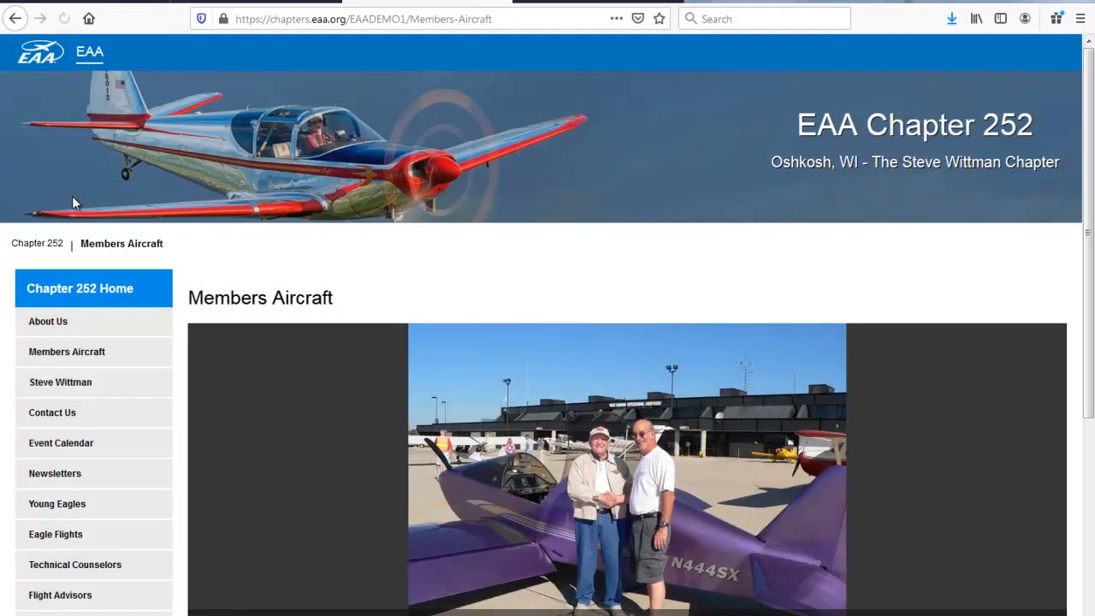
{"action": "scroll", "coordinate": [631, 434], "scroll_direction": "down", "scroll_amount": 3}
{"action": "left_click", "coordinate": [680, 539]}
{"action": "left_click", "coordinate": [599, 543]}
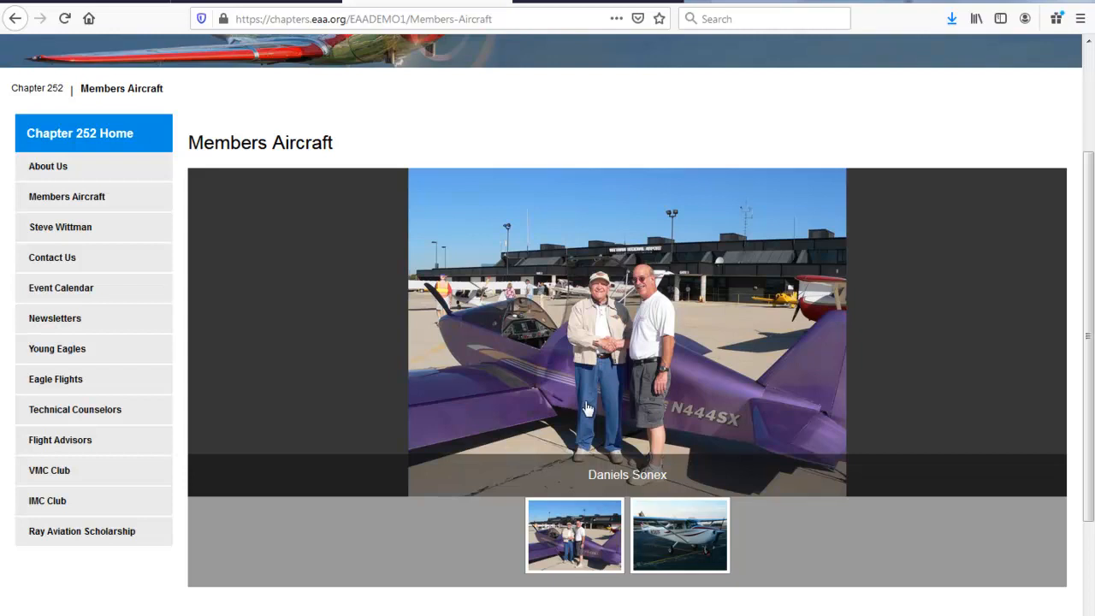
{"action": "scroll", "coordinate": [282, 261], "scroll_direction": "up", "scroll_amount": 3}
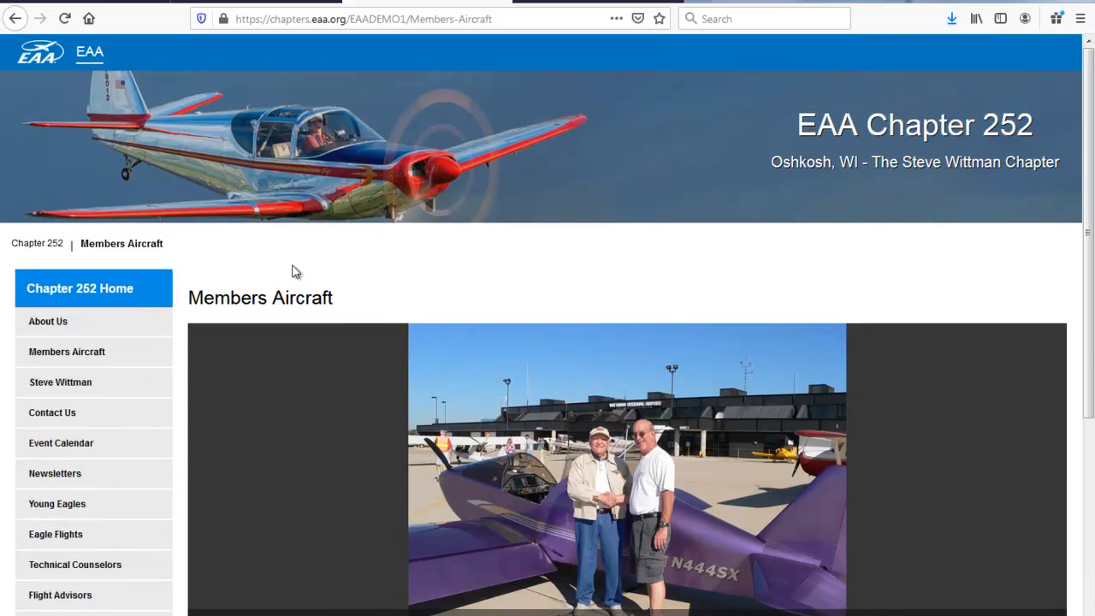
Step: View the live chapter home, Members Aircraft and About Us pages to compare their header banners
{"action": "left_click", "coordinate": [85, 291]}
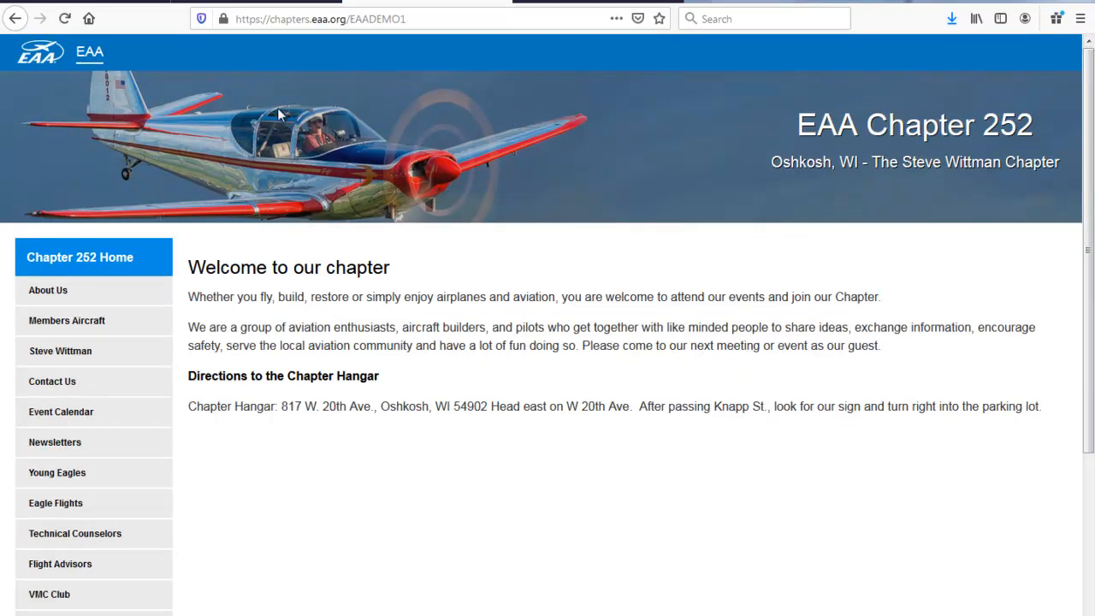
{"action": "left_click", "coordinate": [96, 320]}
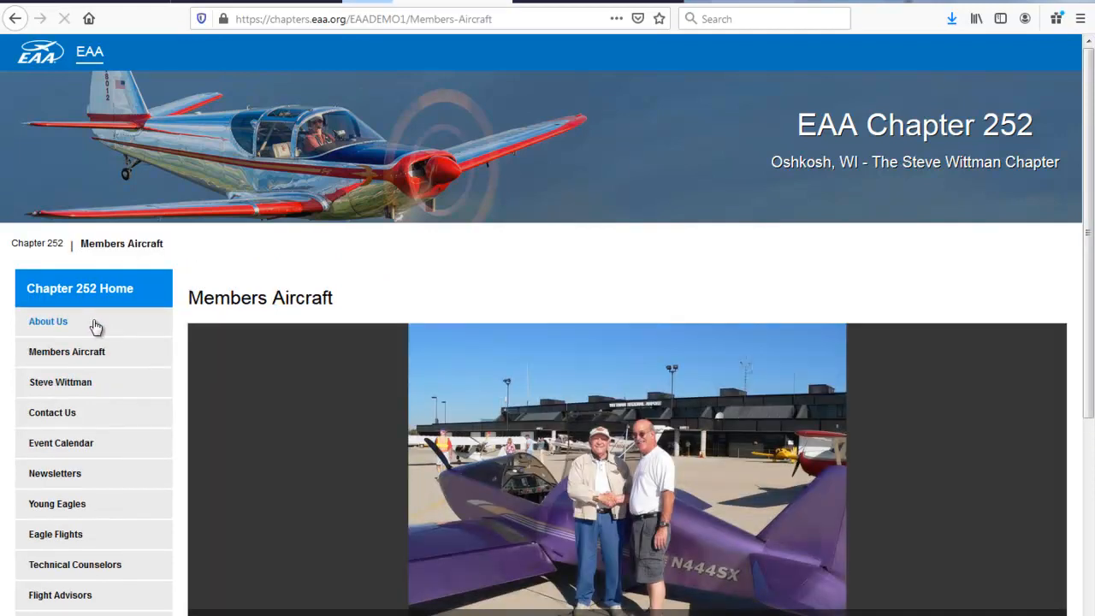
{"action": "left_click", "coordinate": [47, 327]}
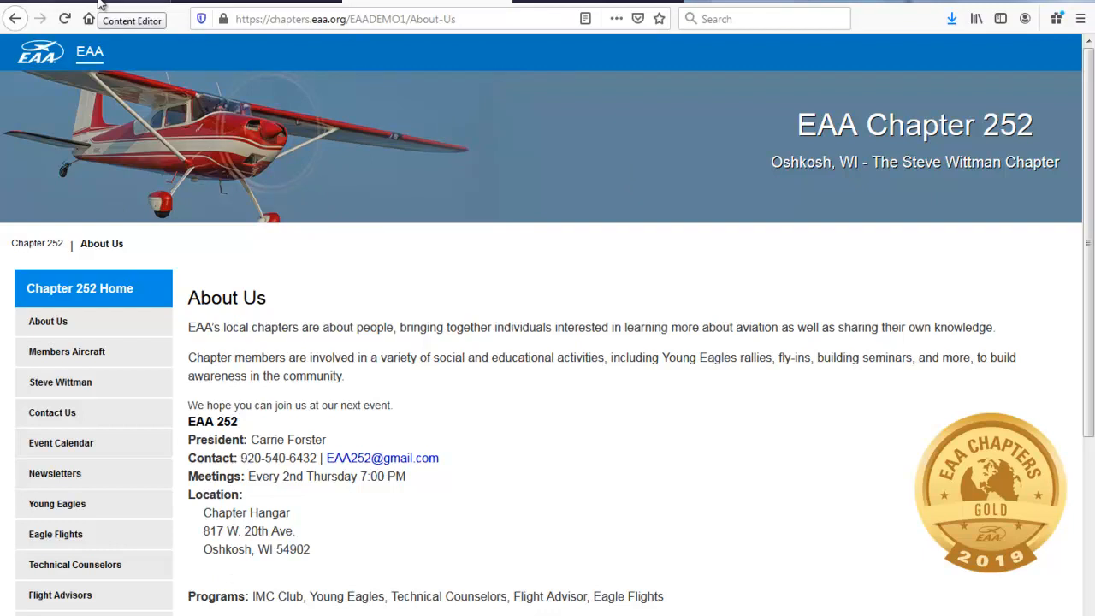
Step: Return to the Content Editor and lock the About Us item under EAADEMO1 for editing
{"action": "left_click", "coordinate": [99, 2]}
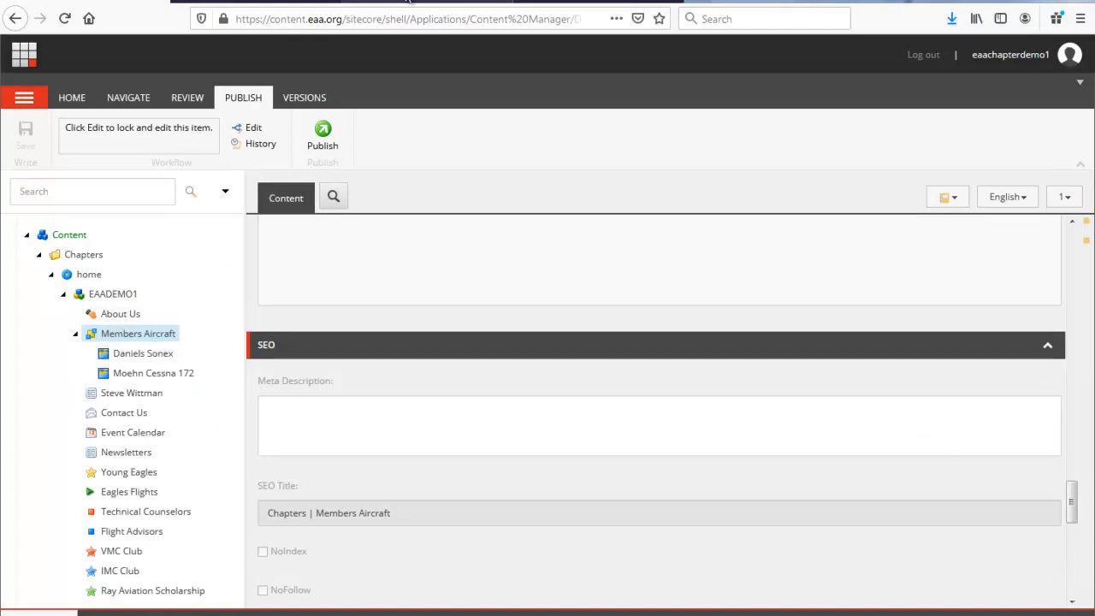
{"action": "left_click", "coordinate": [408, 3]}
{"action": "left_click", "coordinate": [256, 3]}
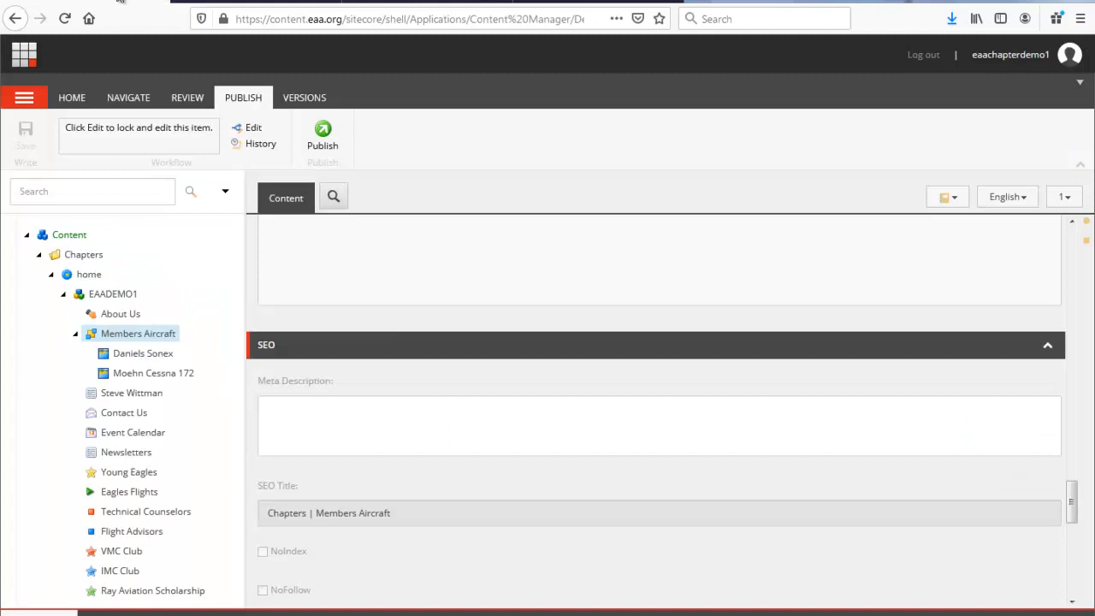
{"action": "left_click", "coordinate": [121, 315]}
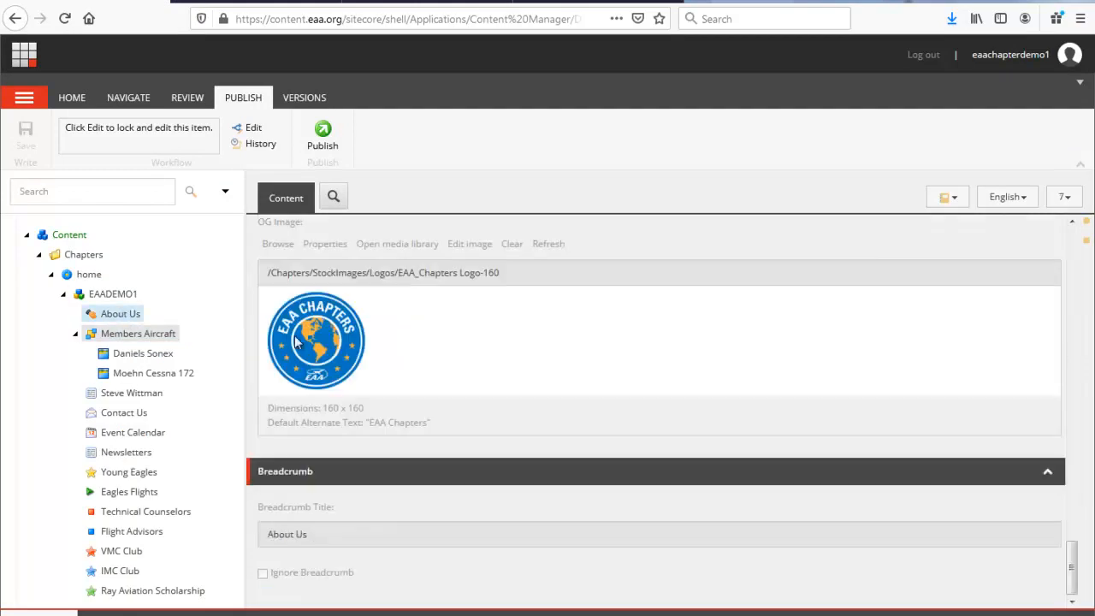
{"action": "scroll", "coordinate": [489, 311], "scroll_direction": "down", "scroll_amount": 5}
{"action": "scroll", "coordinate": [489, 310], "scroll_direction": "up", "scroll_amount": 5}
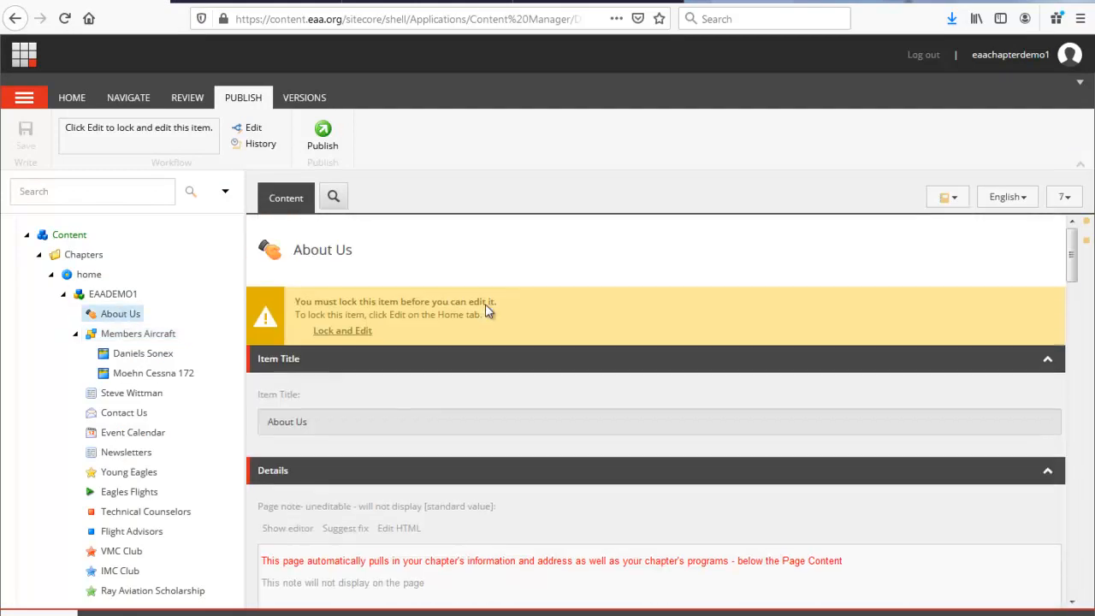
{"action": "left_click", "coordinate": [363, 332]}
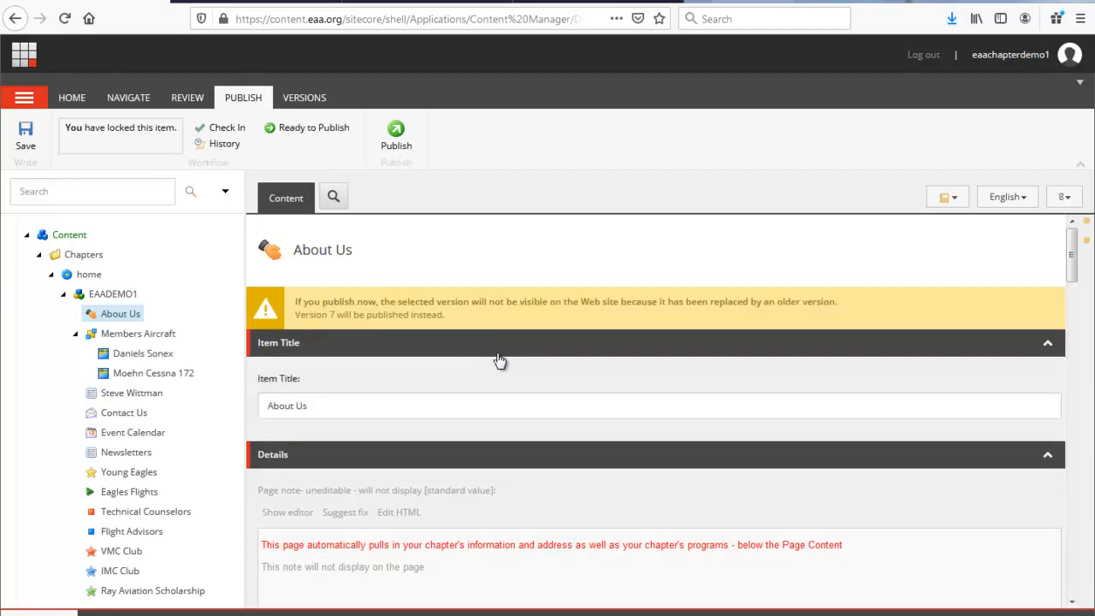
Step: Clear the Banner Image of the About Us page in its Header Image and Copy section
{"action": "scroll", "coordinate": [496, 355], "scroll_direction": "down", "scroll_amount": 5}
{"action": "scroll", "coordinate": [497, 362], "scroll_direction": "down", "scroll_amount": 5}
{"action": "scroll", "coordinate": [426, 377], "scroll_direction": "up", "scroll_amount": 2}
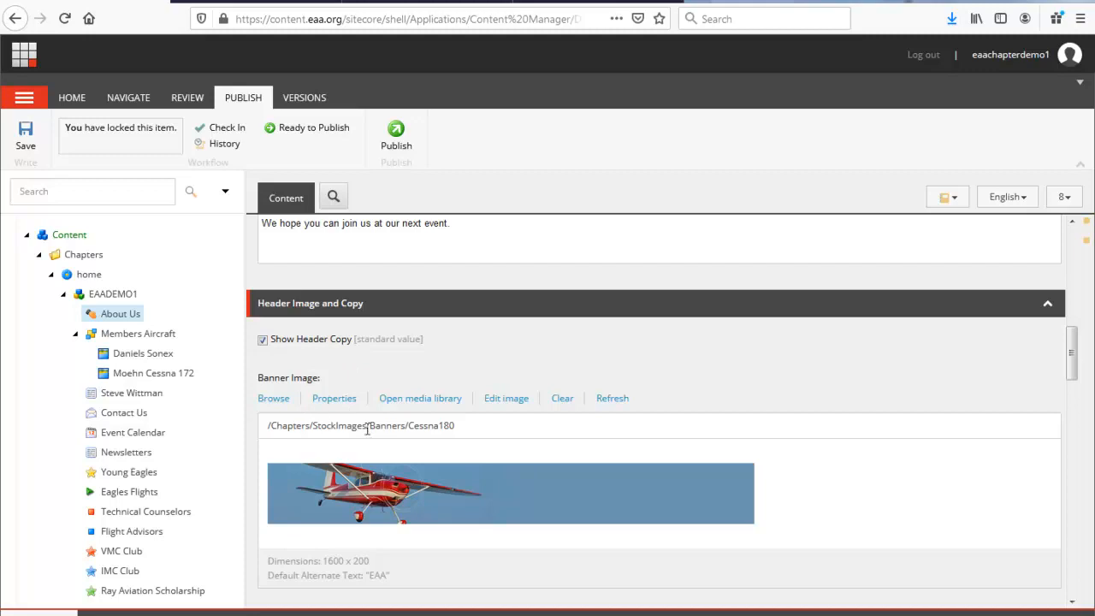
{"action": "left_click", "coordinate": [561, 400]}
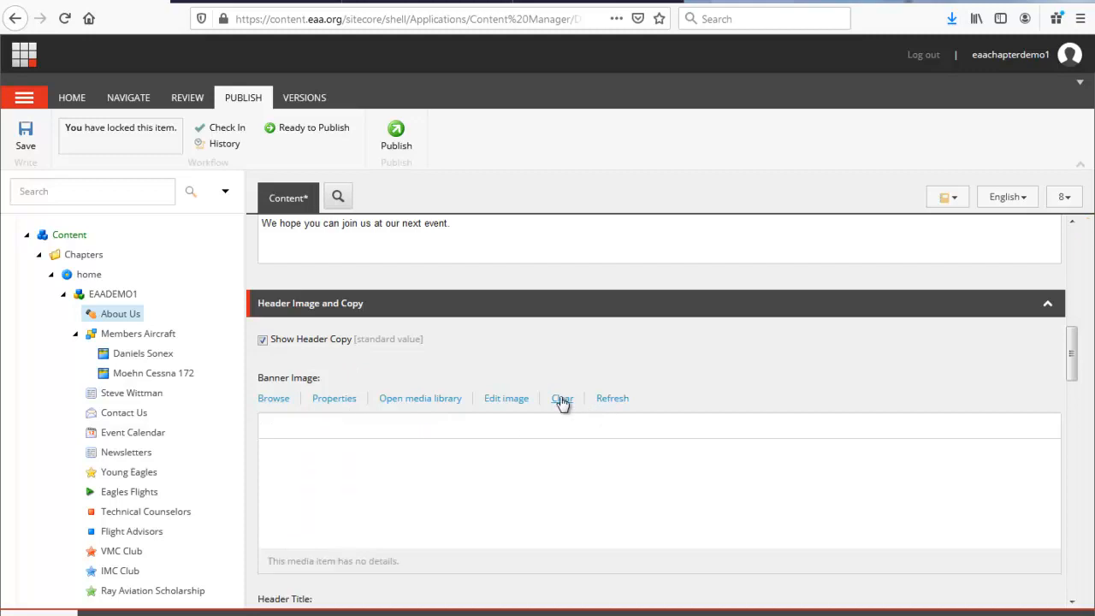
Step: Set the About Us page's Banner Image to Piper Cub from the StockImages/Banners media folder
{"action": "left_click", "coordinate": [279, 398]}
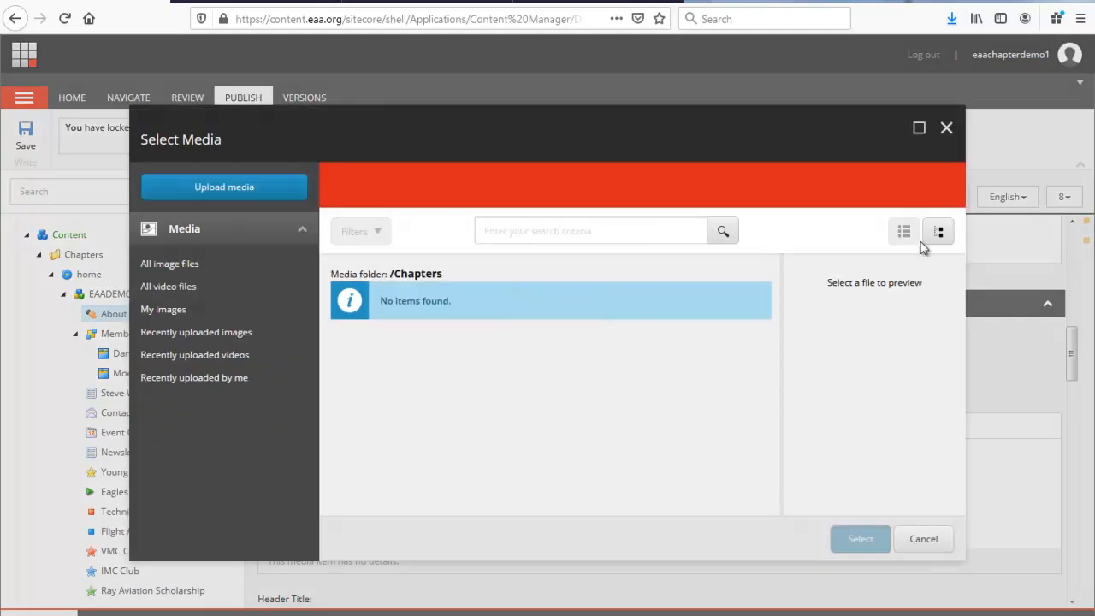
{"action": "left_click", "coordinate": [941, 233]}
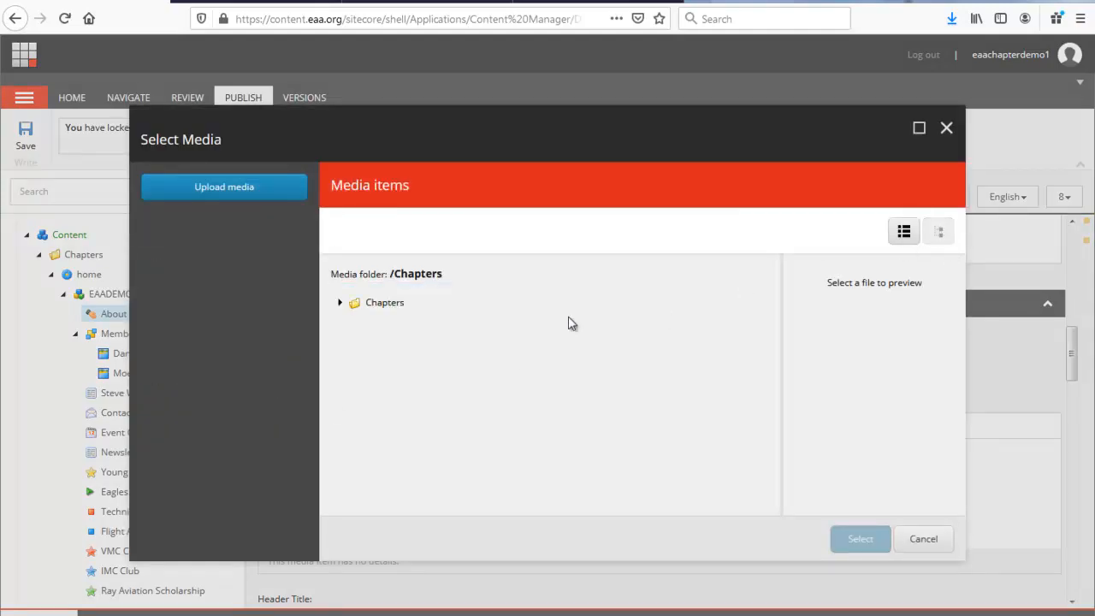
{"action": "left_click", "coordinate": [340, 303]}
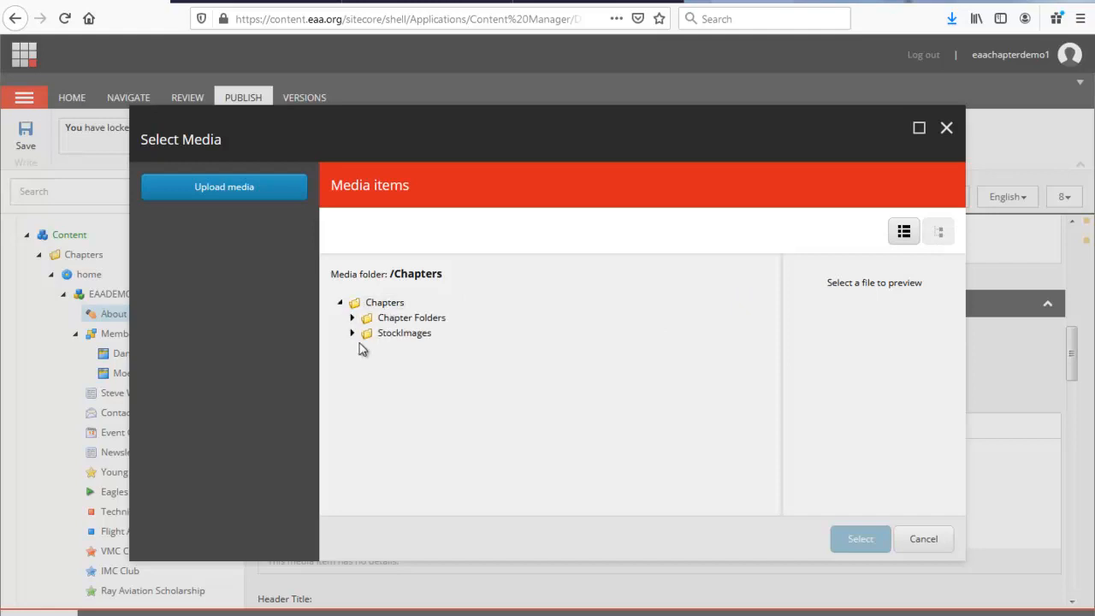
{"action": "left_click", "coordinate": [353, 335]}
{"action": "left_click", "coordinate": [365, 349]}
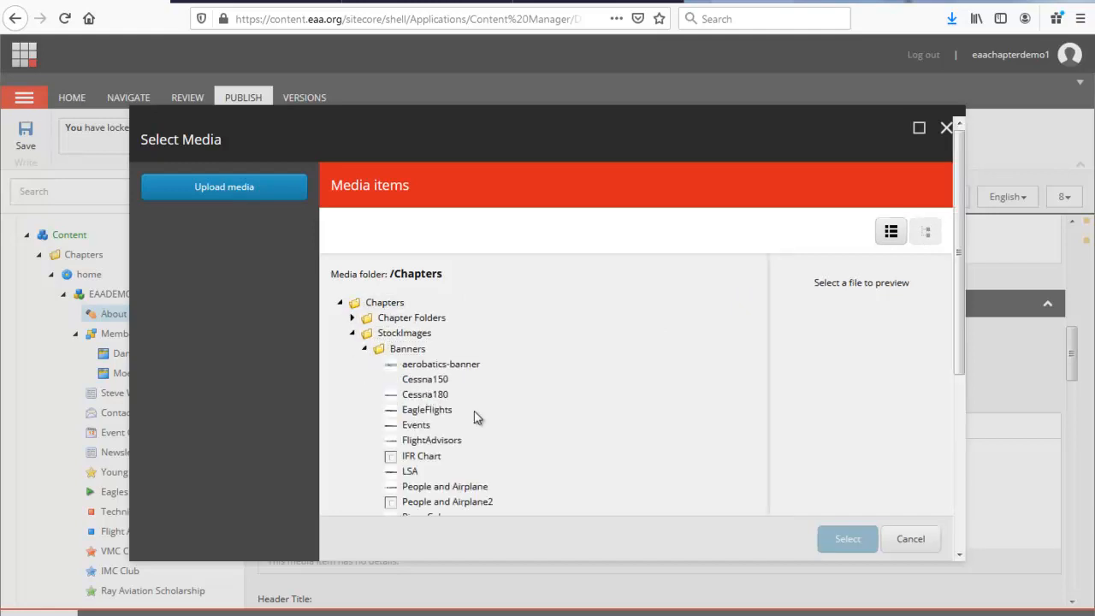
{"action": "scroll", "coordinate": [476, 416], "scroll_direction": "down", "scroll_amount": 3}
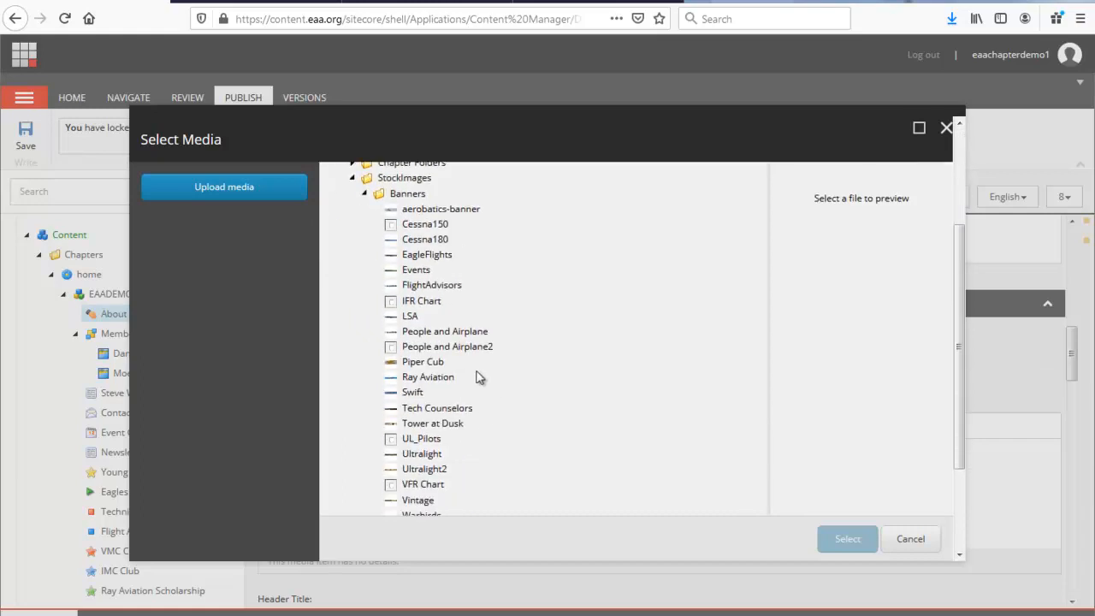
{"action": "left_click", "coordinate": [433, 365]}
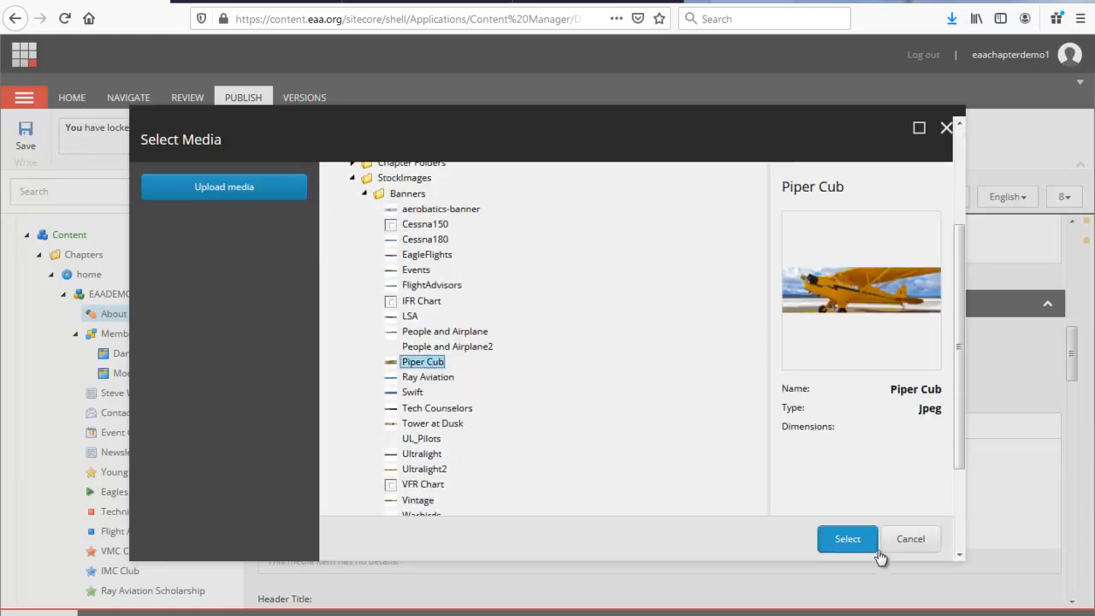
{"action": "left_click", "coordinate": [847, 539]}
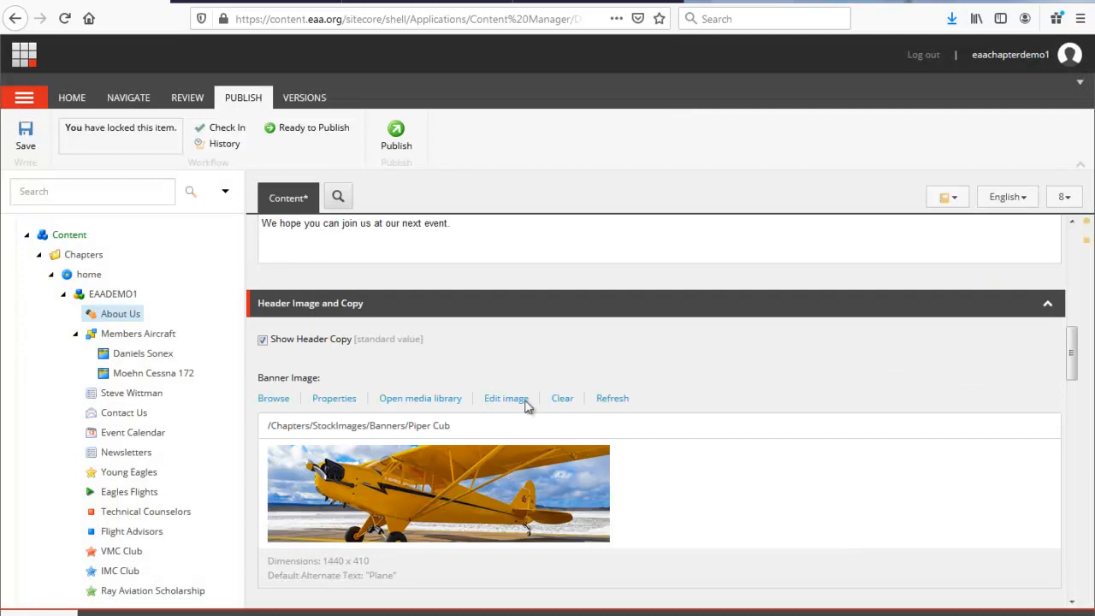
Step: Save the About Us item and smart publish it to Internet (web) with subitems and related items
{"action": "left_click", "coordinate": [17, 138]}
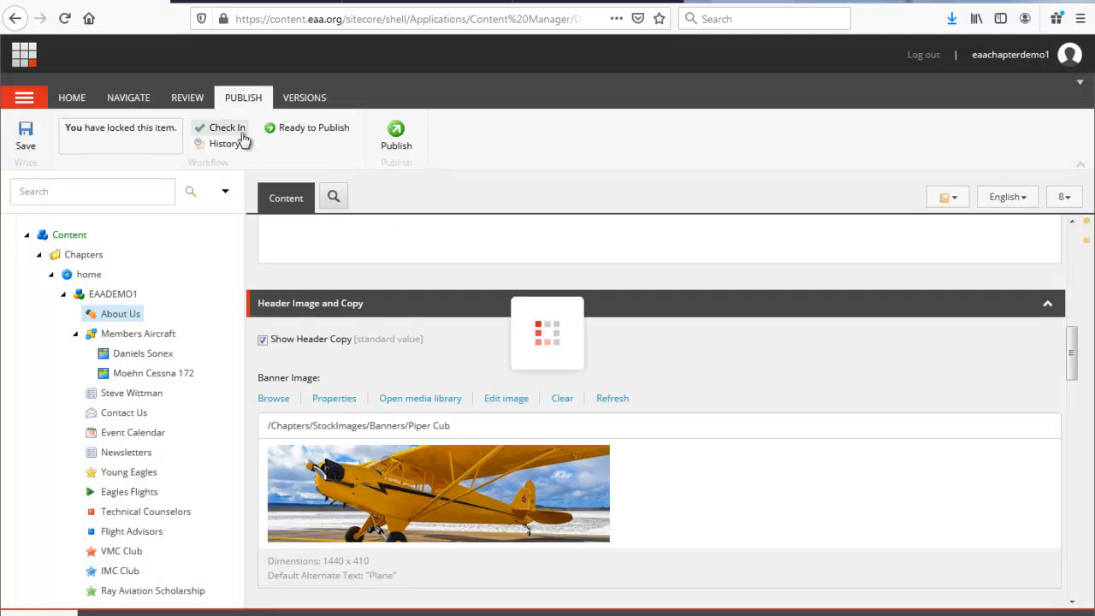
{"action": "left_click", "coordinate": [376, 142]}
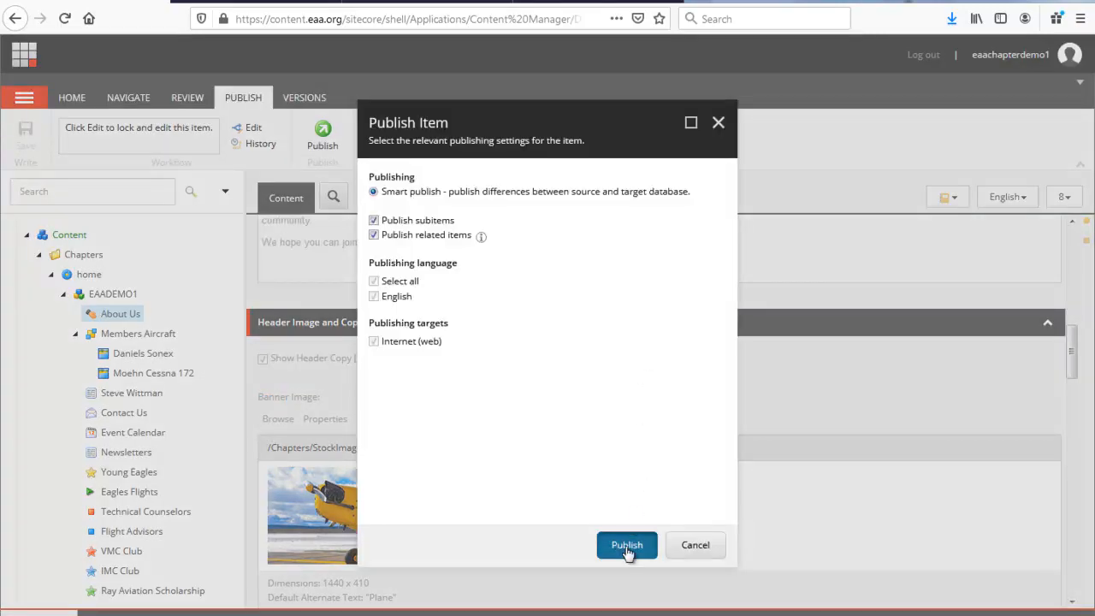
{"action": "left_click", "coordinate": [630, 548]}
{"action": "left_click", "coordinate": [626, 401]}
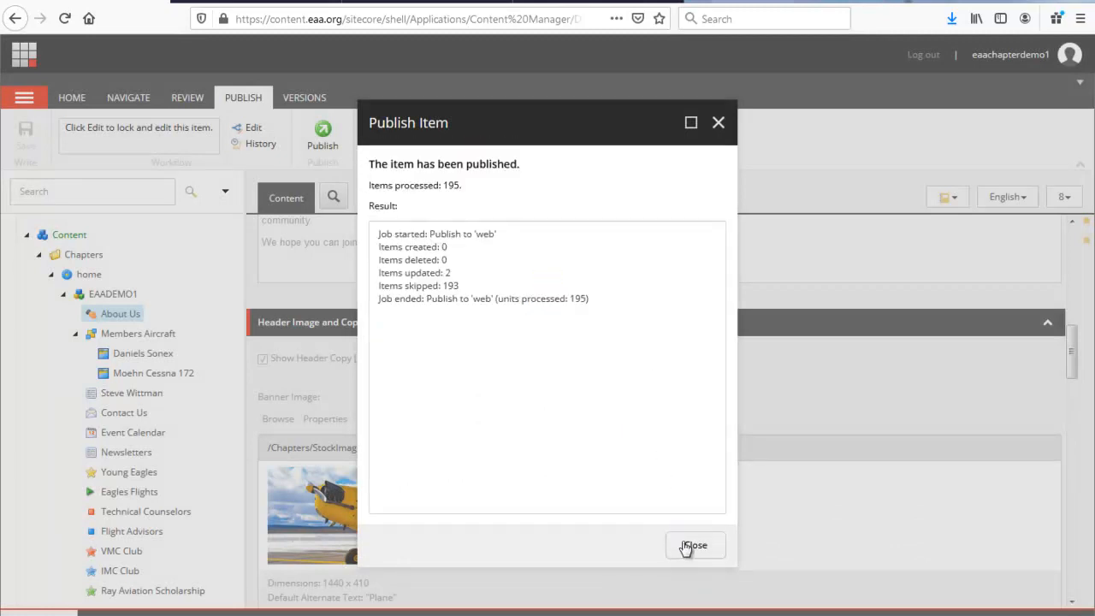
{"action": "left_click", "coordinate": [690, 546]}
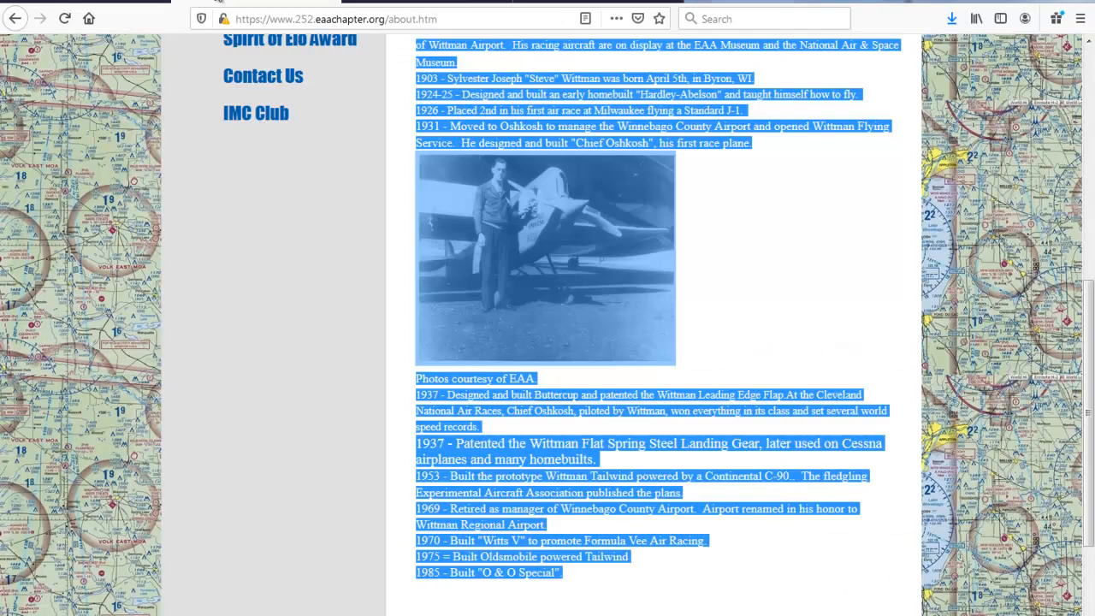
Step: Reload the live About Us page, view the banners on the chapter home and Steve Wittman pages, and return to the Content Editor
{"action": "left_click", "coordinate": [385, 1]}
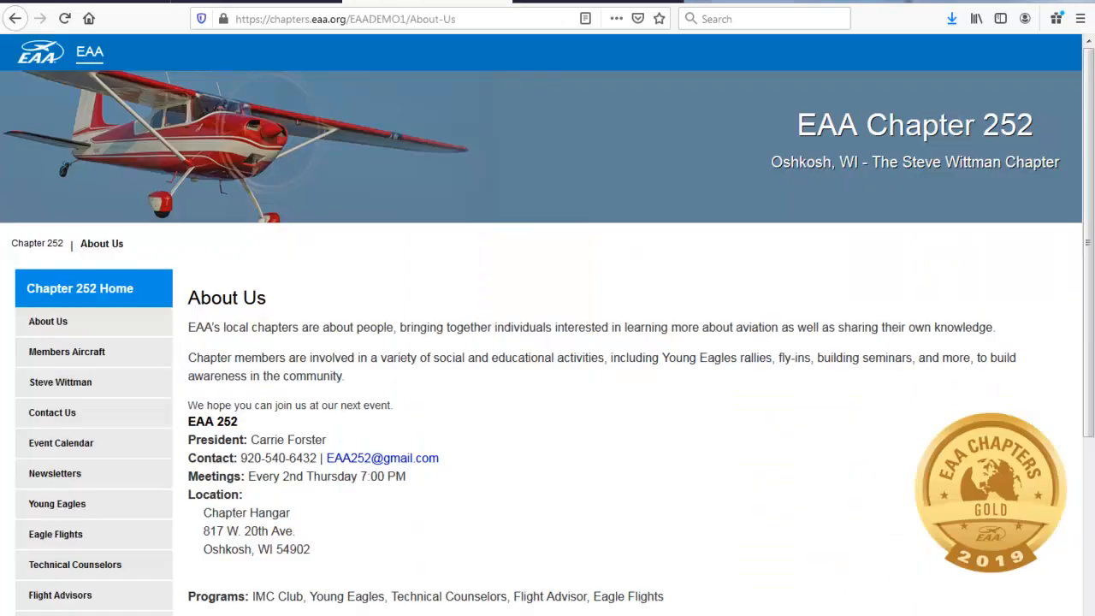
{"action": "left_click", "coordinate": [62, 24]}
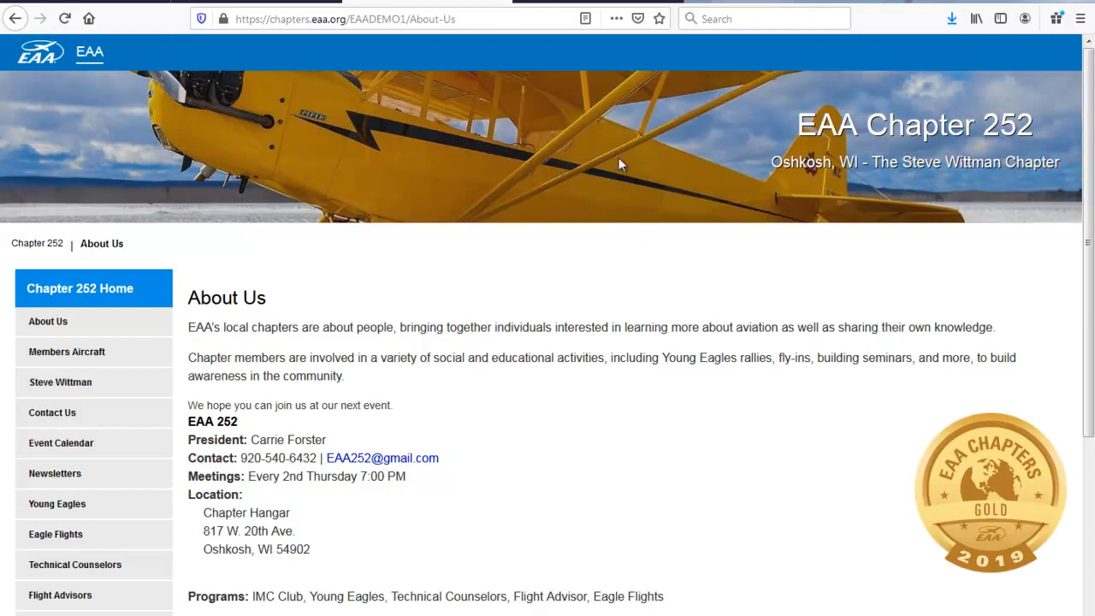
{"action": "left_click", "coordinate": [65, 293]}
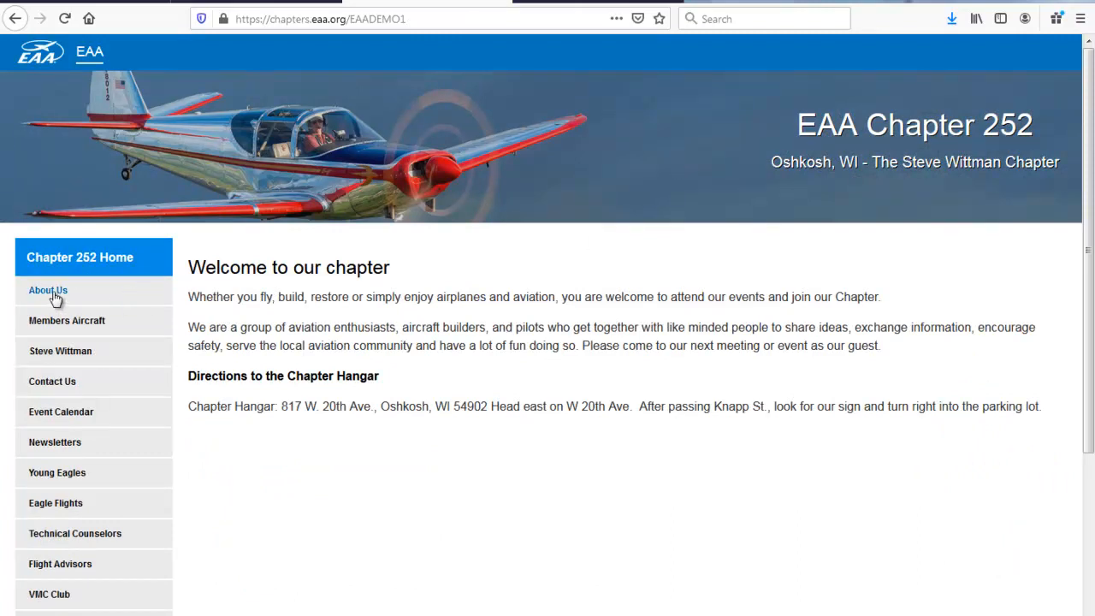
{"action": "left_click", "coordinate": [68, 363]}
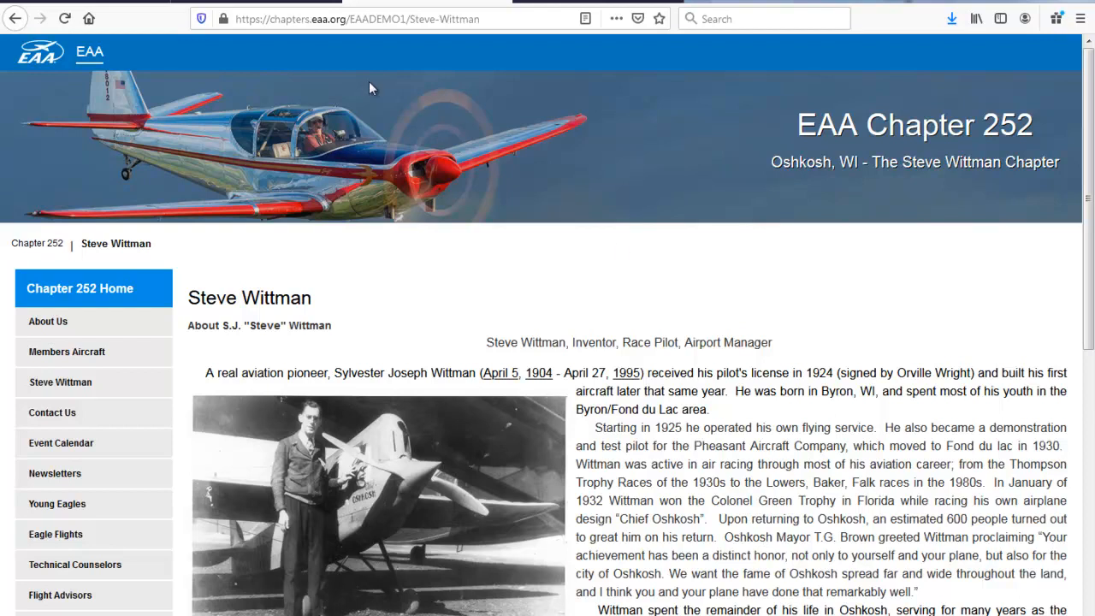
{"action": "left_click", "coordinate": [111, 2]}
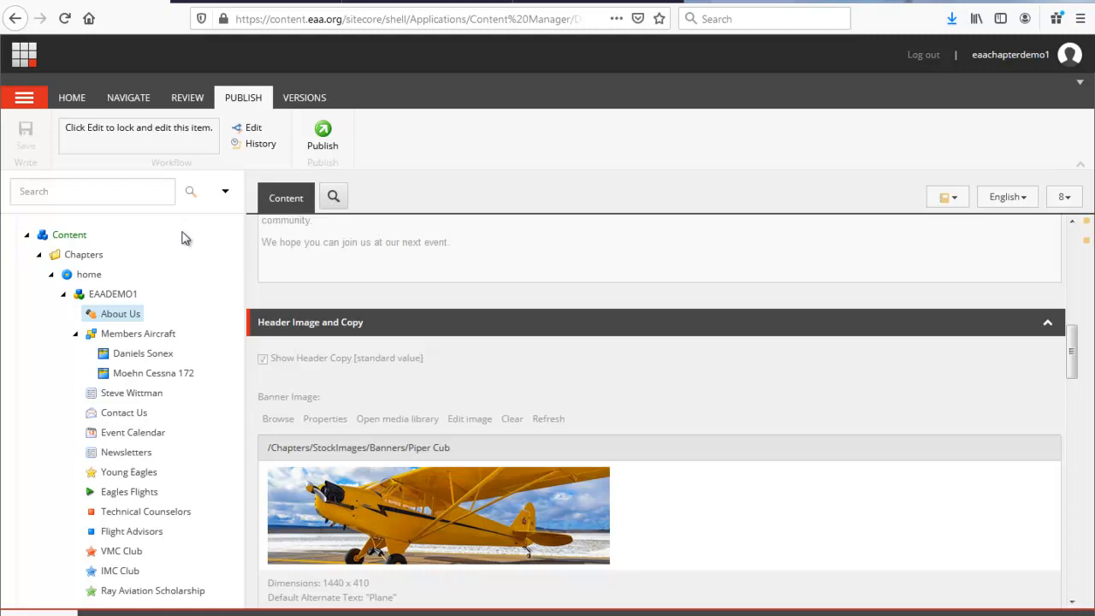
{"action": "left_click", "coordinate": [72, 98]}
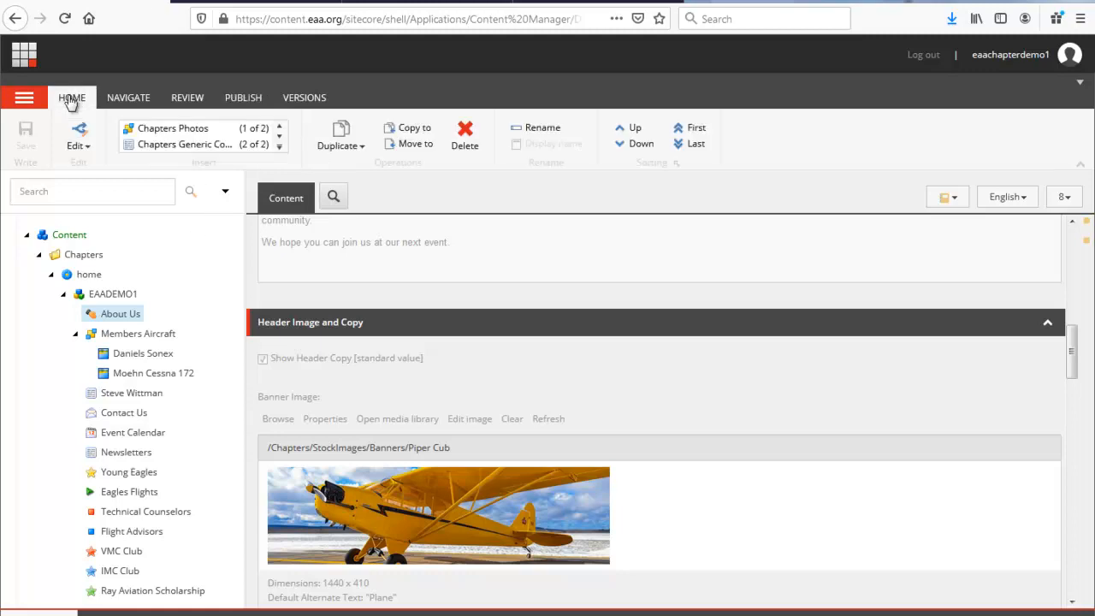
Step: Switch to the blank browser tab, find and open YouTube, and enter "buzzard flies" as the video search
{"action": "left_click", "coordinate": [702, 1]}
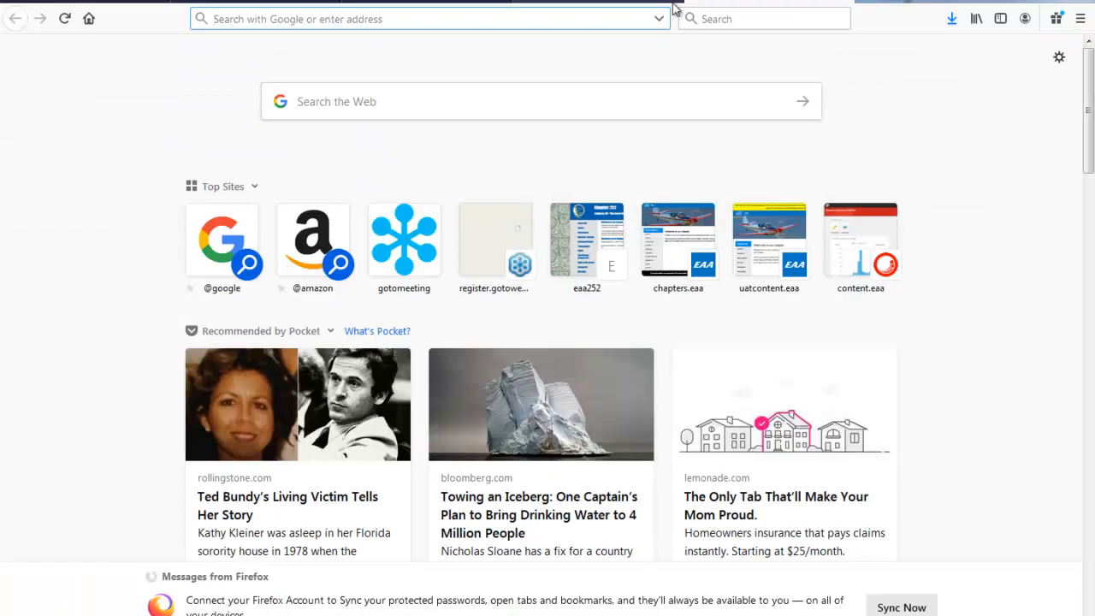
{"action": "type", "text": "yout"}
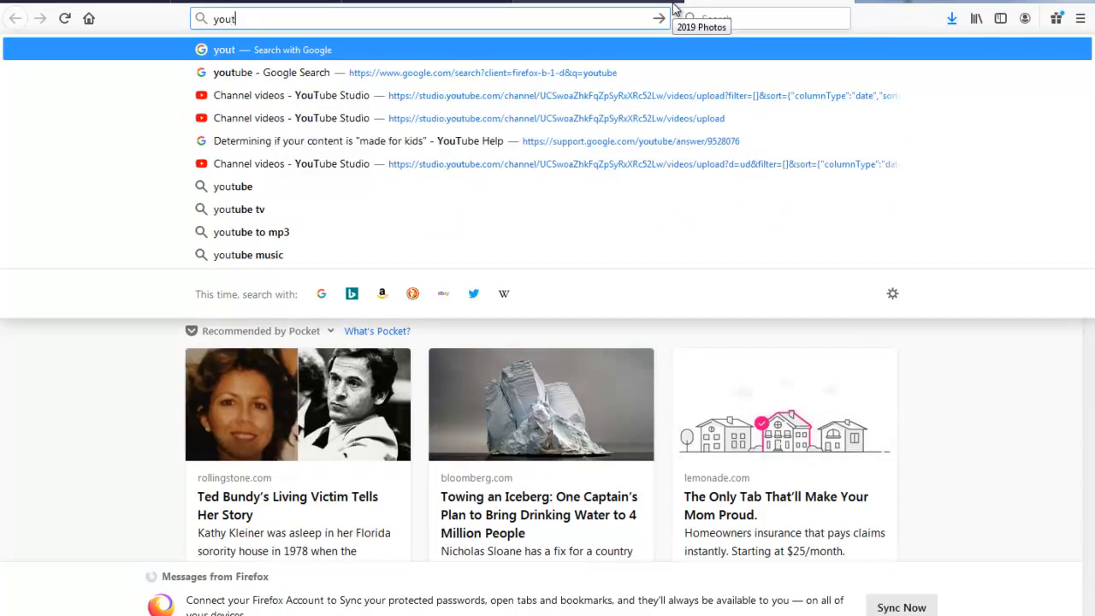
{"action": "type", "text": "ube"}
{"action": "key", "text": "Return"}
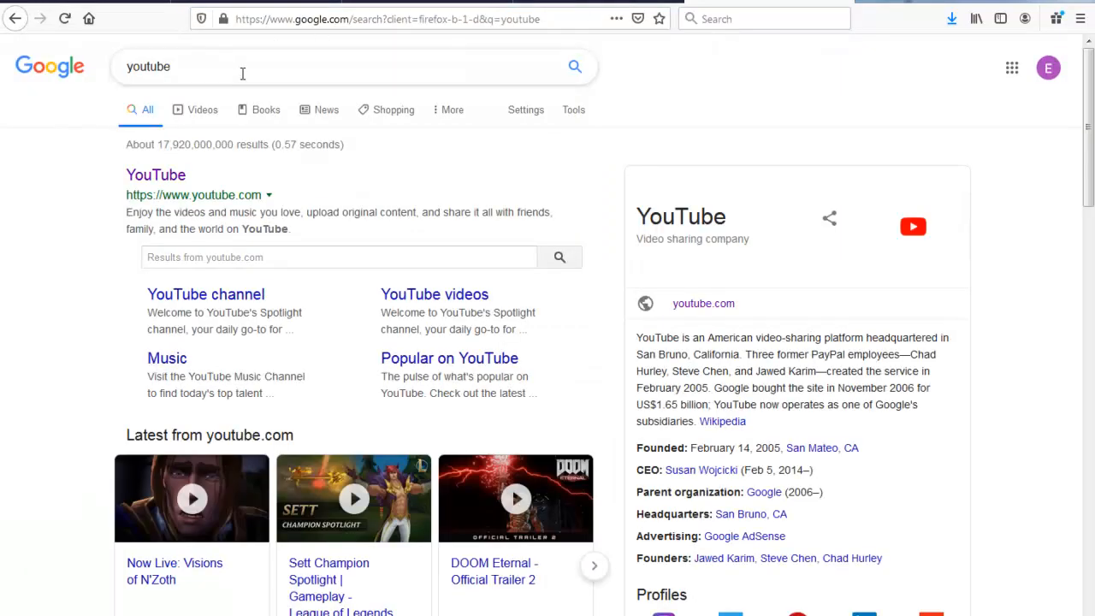
{"action": "left_click", "coordinate": [175, 176]}
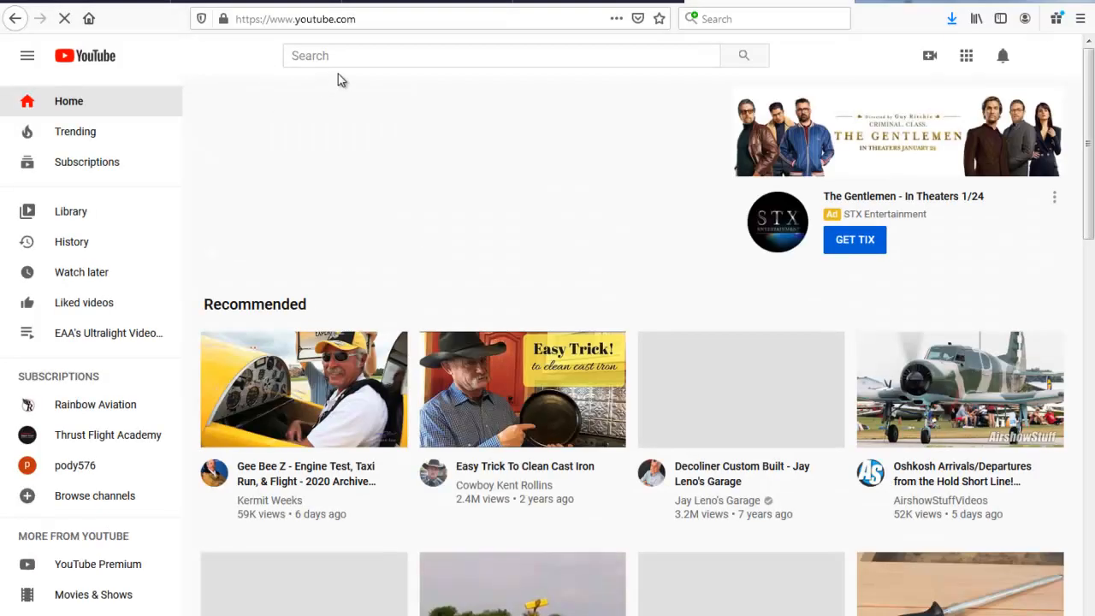
{"action": "left_click", "coordinate": [350, 56]}
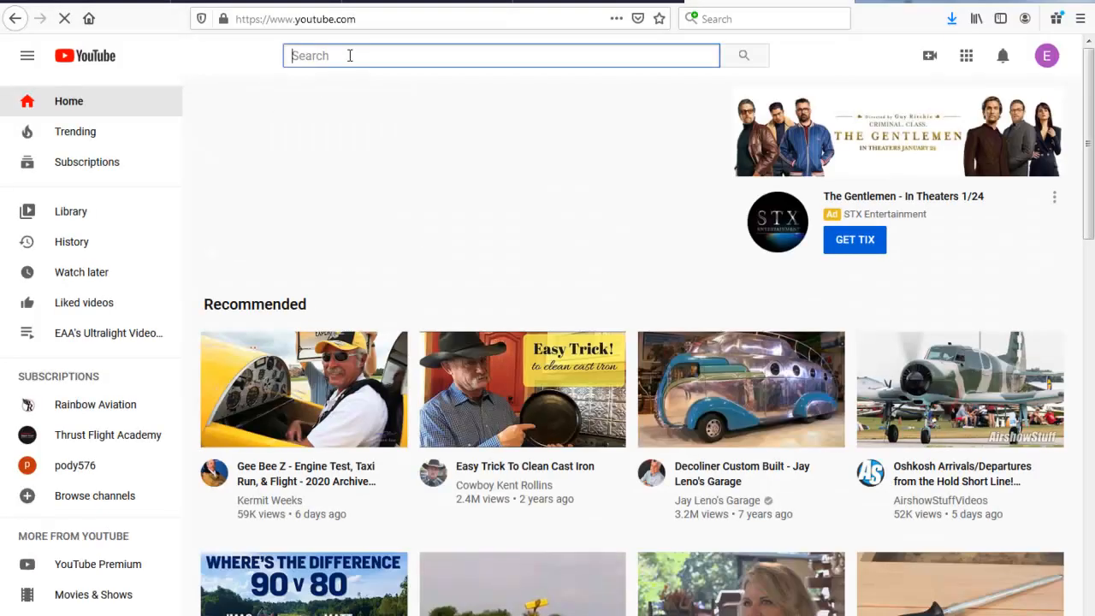
{"action": "type", "text": "buzza"}
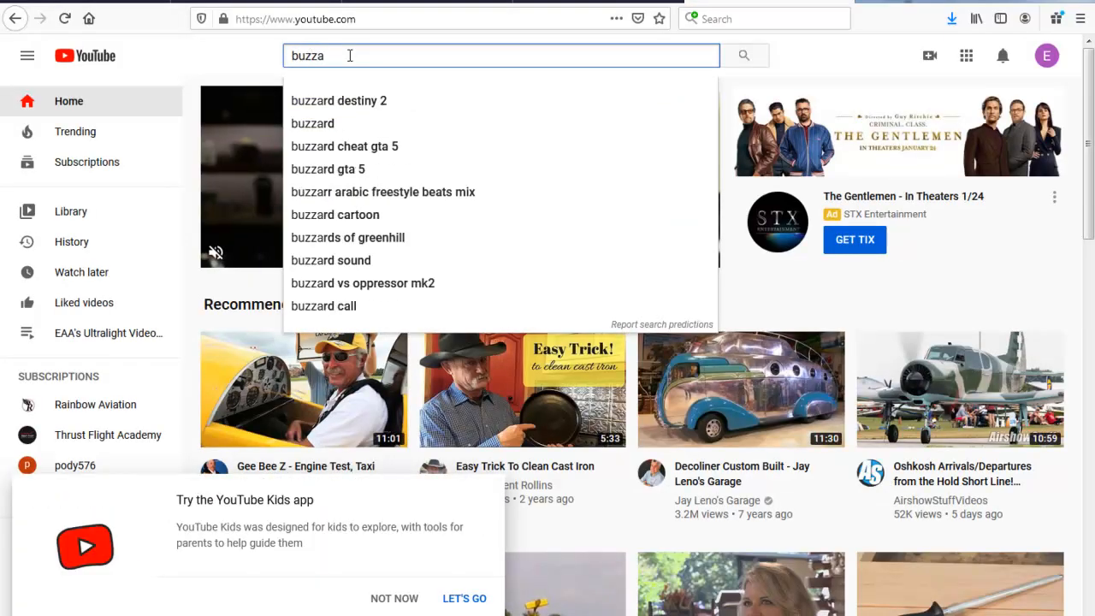
{"action": "type", "text": "rd "}
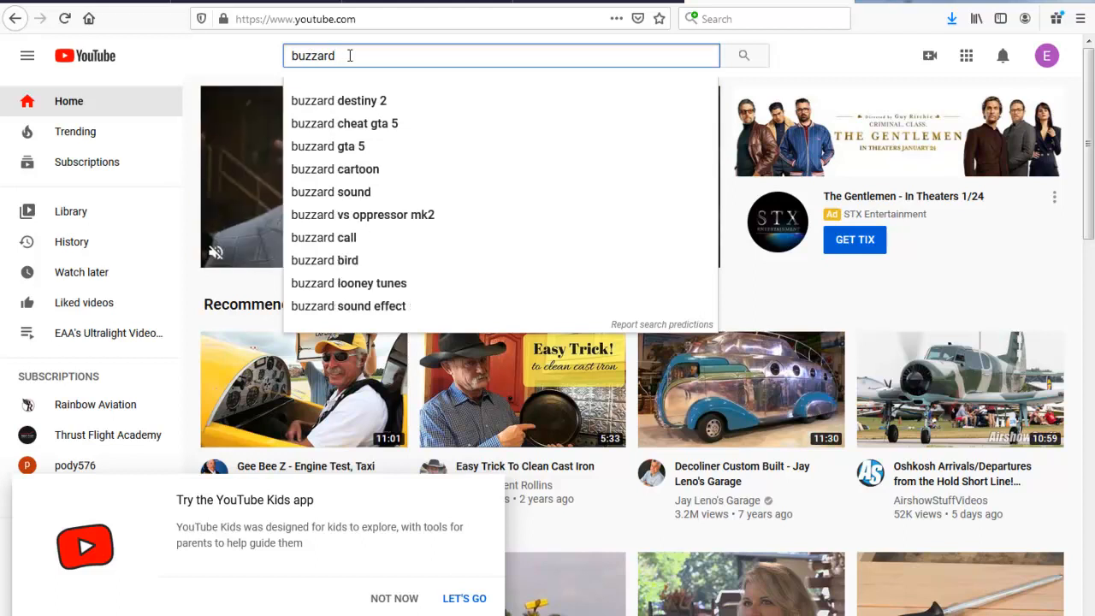
{"action": "type", "text": "flies"}
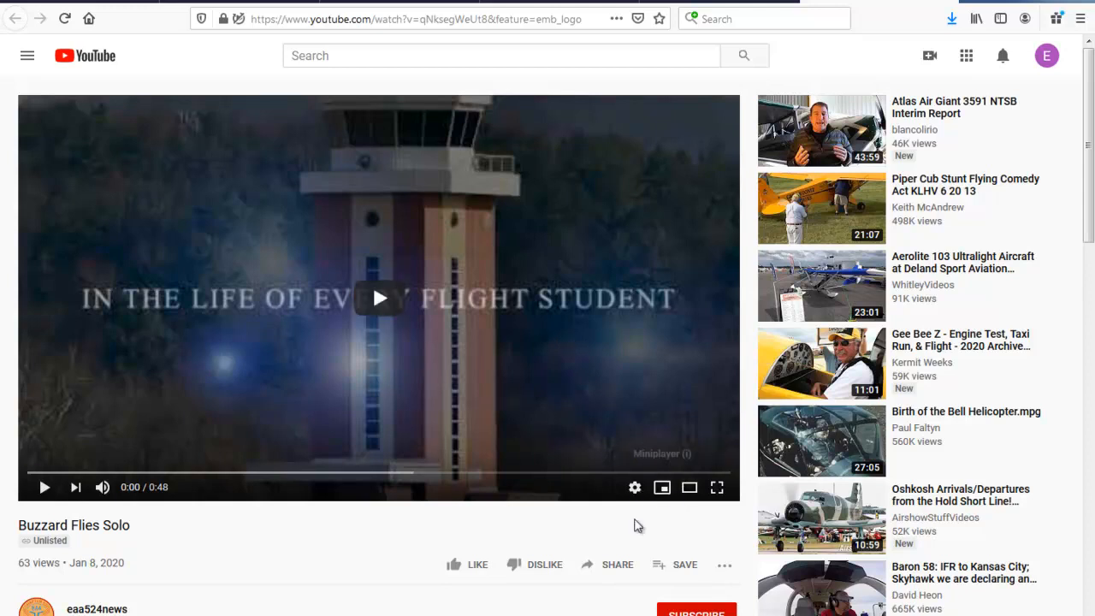
Step: Copy the iframe embed code of the Buzzard Flies Solo video on YouTube and return to the Content Editor
{"action": "left_click", "coordinate": [622, 570]}
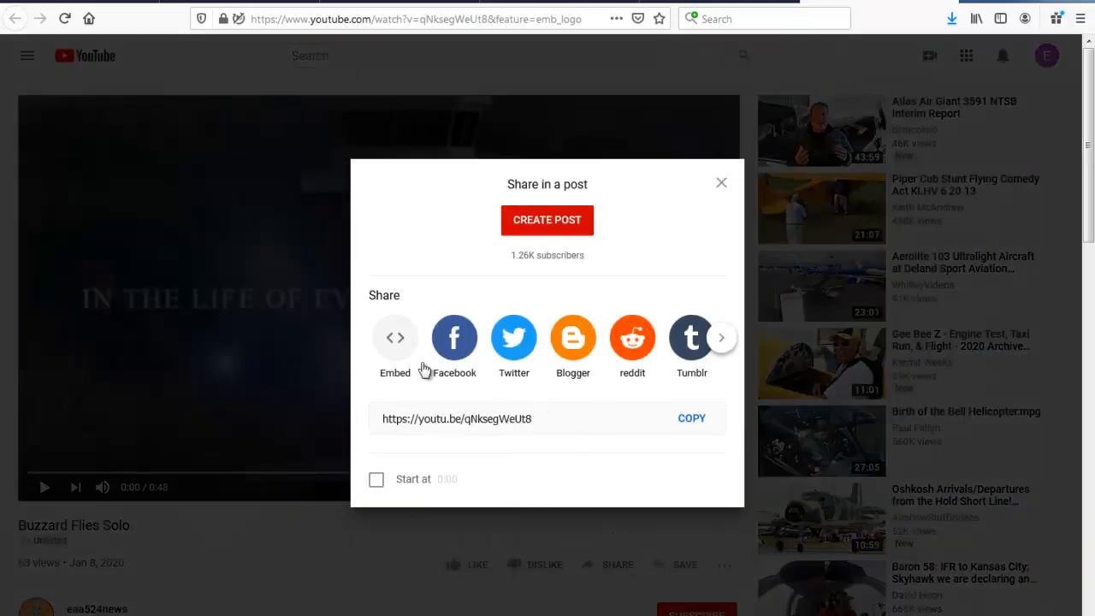
{"action": "left_click", "coordinate": [395, 341]}
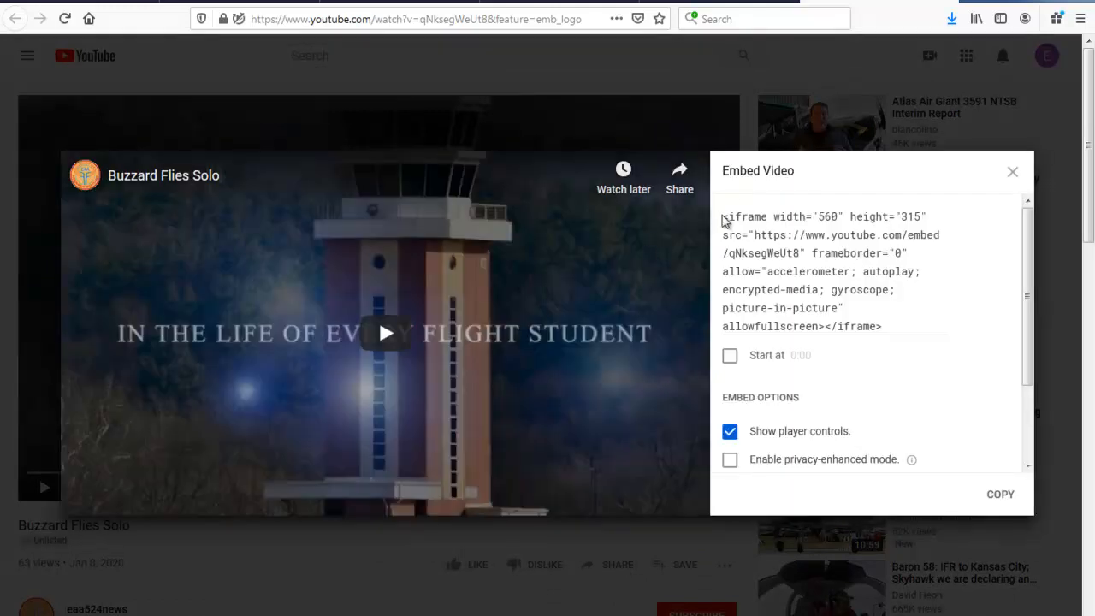
{"action": "left_click_drag", "start_coordinate": [725, 216], "coordinate": [908, 341]}
{"action": "key", "text": "ctrl+c"}
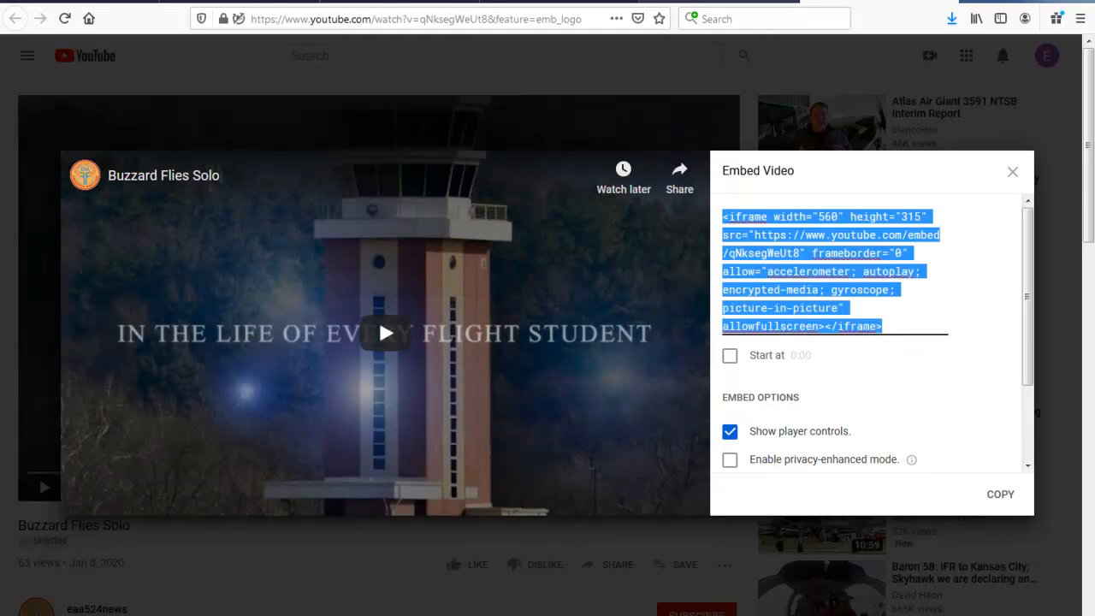
{"action": "left_click", "coordinate": [55, 0]}
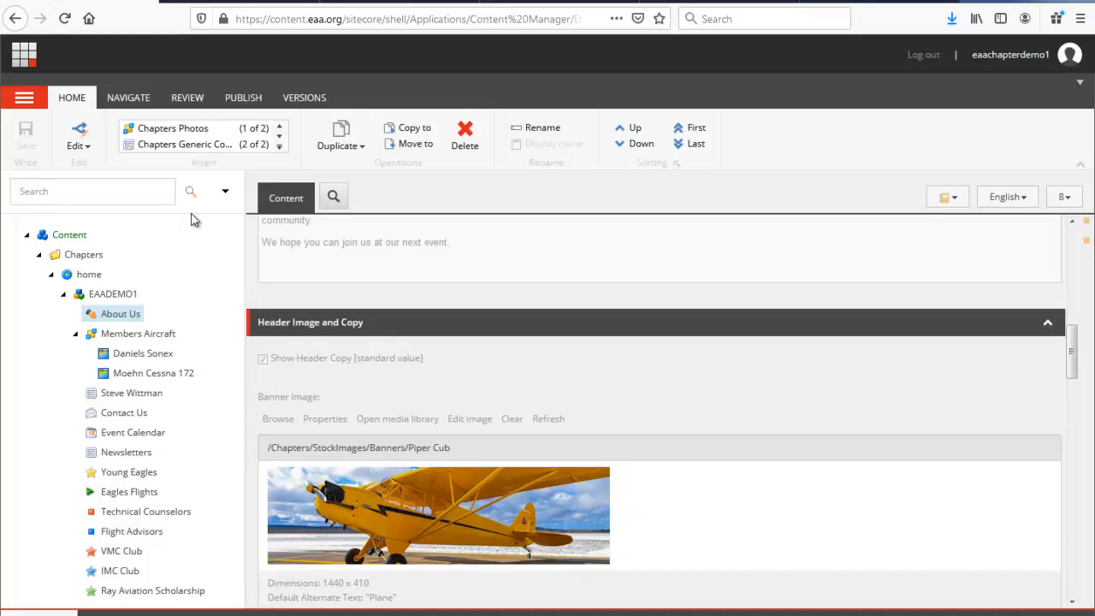
{"action": "left_click", "coordinate": [142, 398]}
{"action": "left_click", "coordinate": [112, 295]}
{"action": "right_click", "coordinate": [118, 298]}
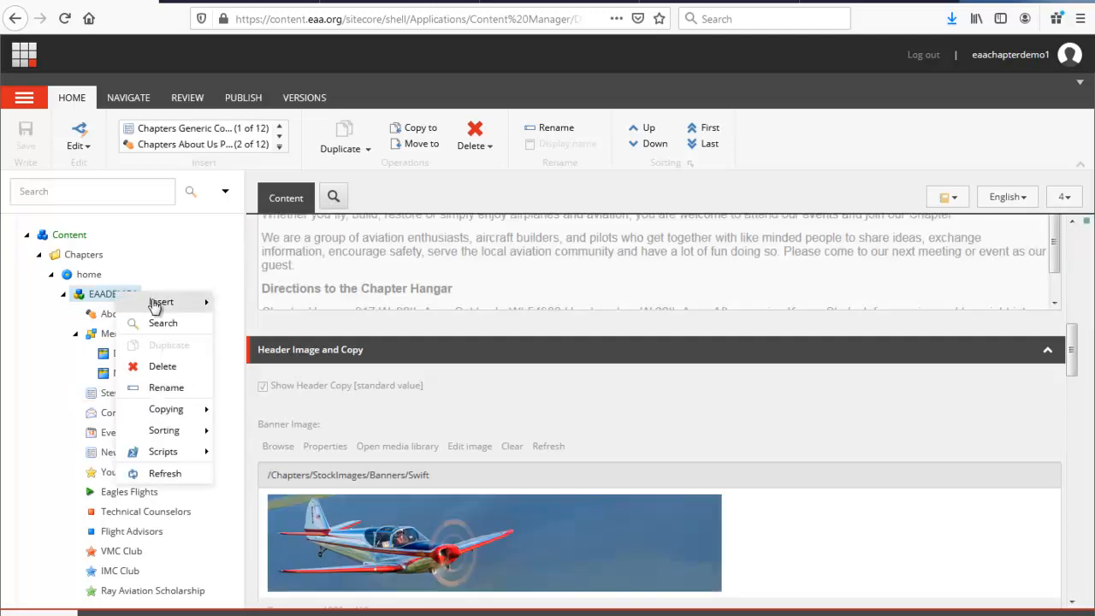
{"action": "mouse_move", "coordinate": [161, 301]}
{"action": "left_click", "coordinate": [103, 298]}
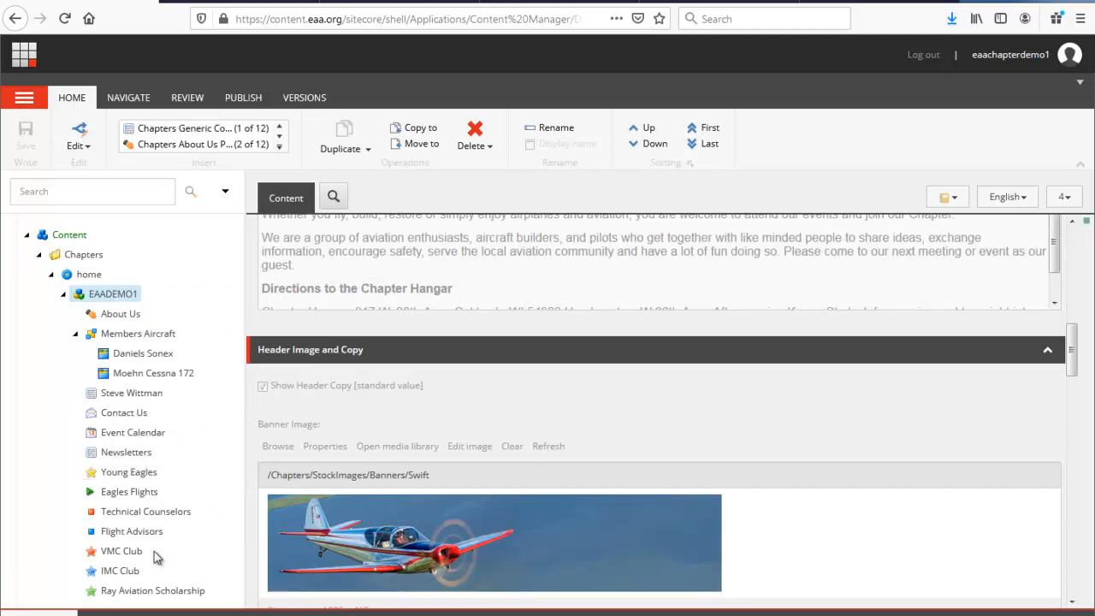
Step: Lock the Ray Aviation Scholarship item for editing and open its scholarship text as HTML in the Rich Text Editor
{"action": "left_click", "coordinate": [154, 598]}
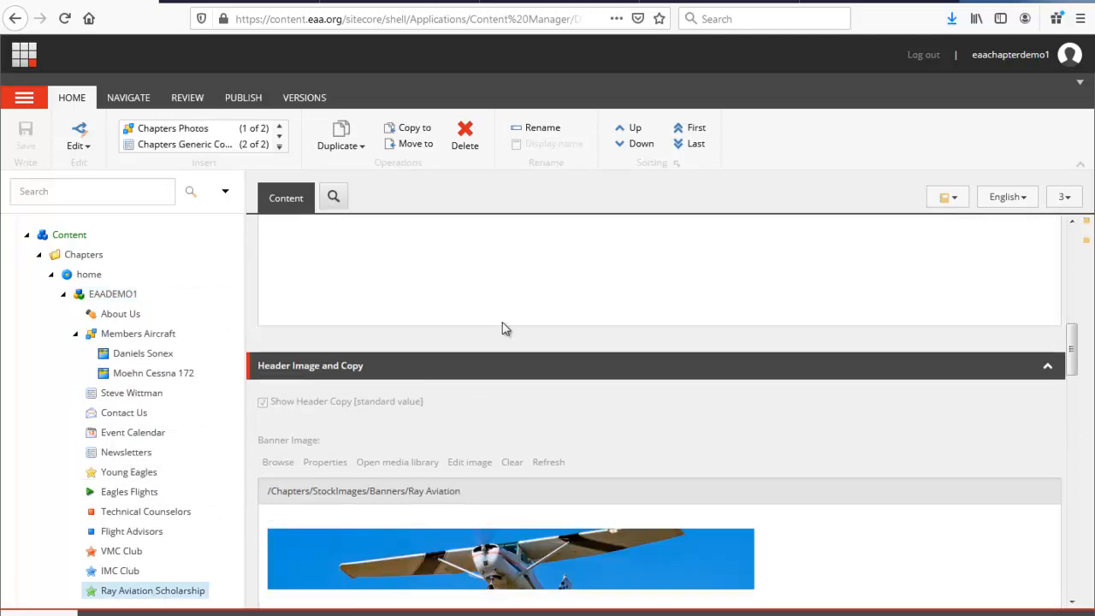
{"action": "left_click", "coordinate": [361, 331]}
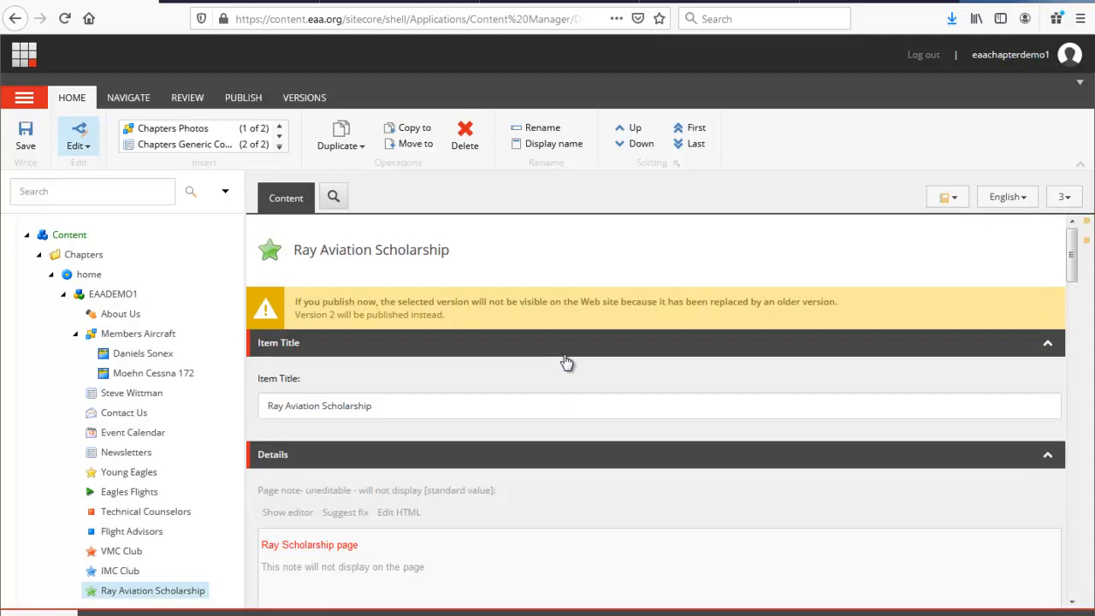
{"action": "scroll", "coordinate": [501, 417], "scroll_direction": "down", "scroll_amount": 4}
{"action": "scroll", "coordinate": [479, 539], "scroll_direction": "down", "scroll_amount": 1}
{"action": "left_click", "coordinate": [297, 451]}
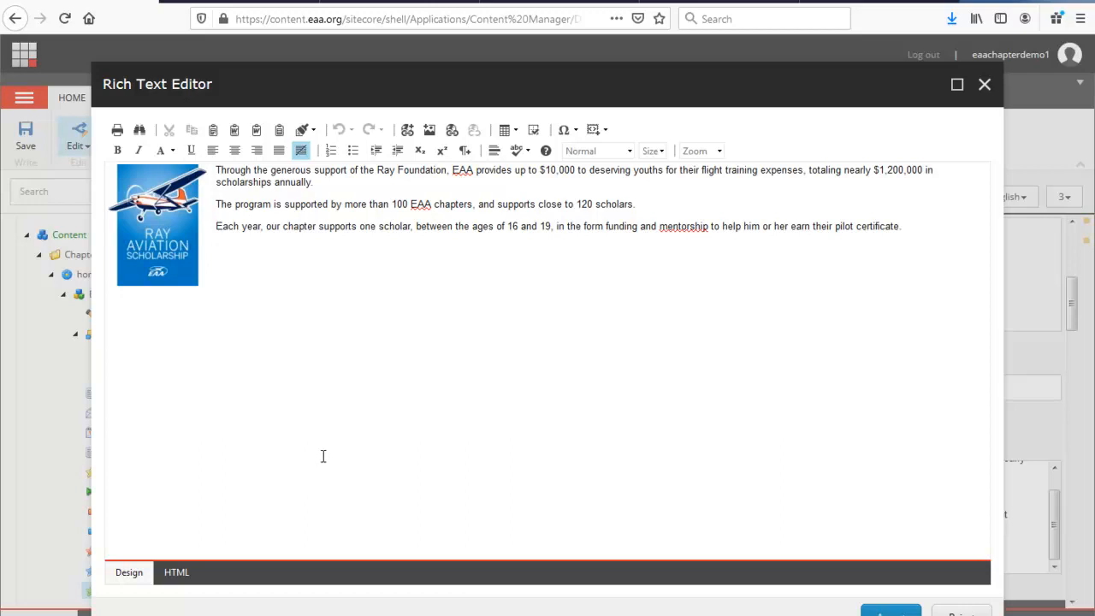
{"action": "left_click", "coordinate": [175, 574]}
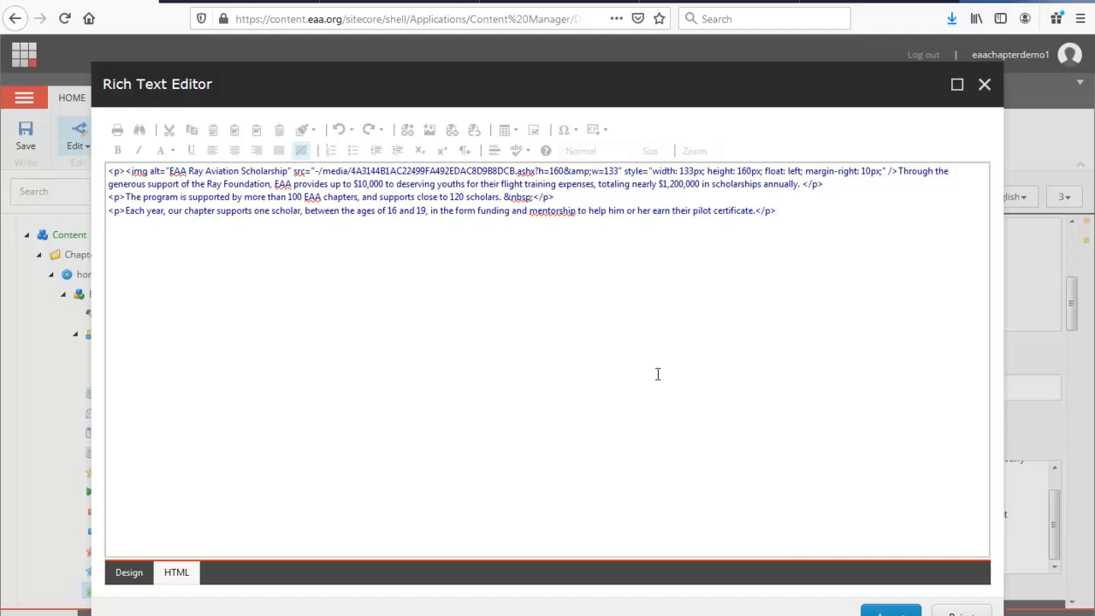
Step: Add the copied Buzzard Flies Solo iframe code after the last paragraph of the scholarship HTML, accept it, and save the item
{"action": "key", "text": "ctrl+v"}
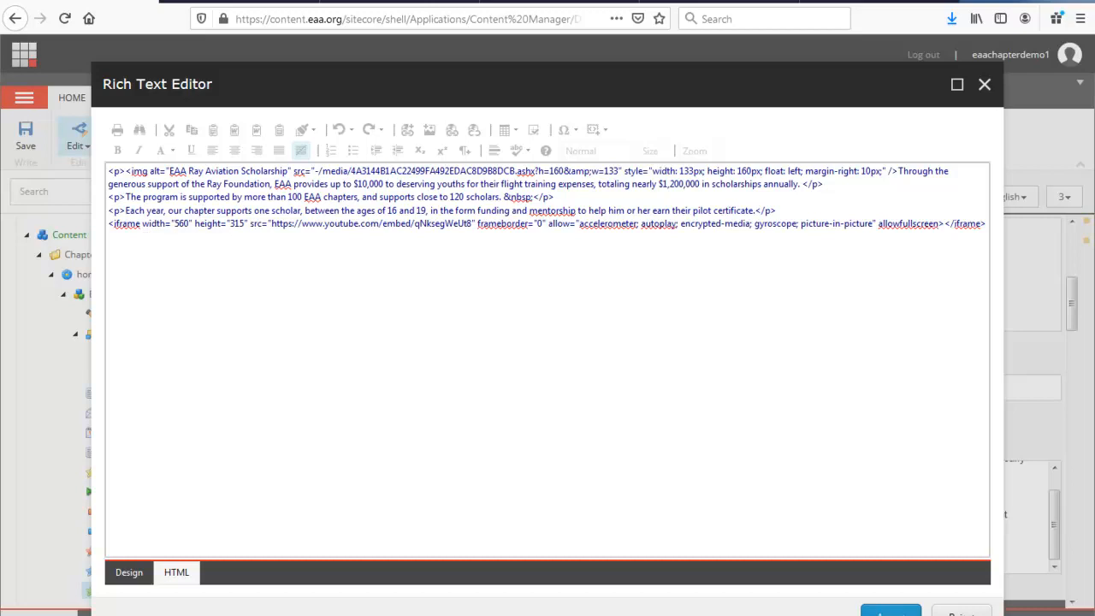
{"action": "left_click", "coordinate": [890, 611]}
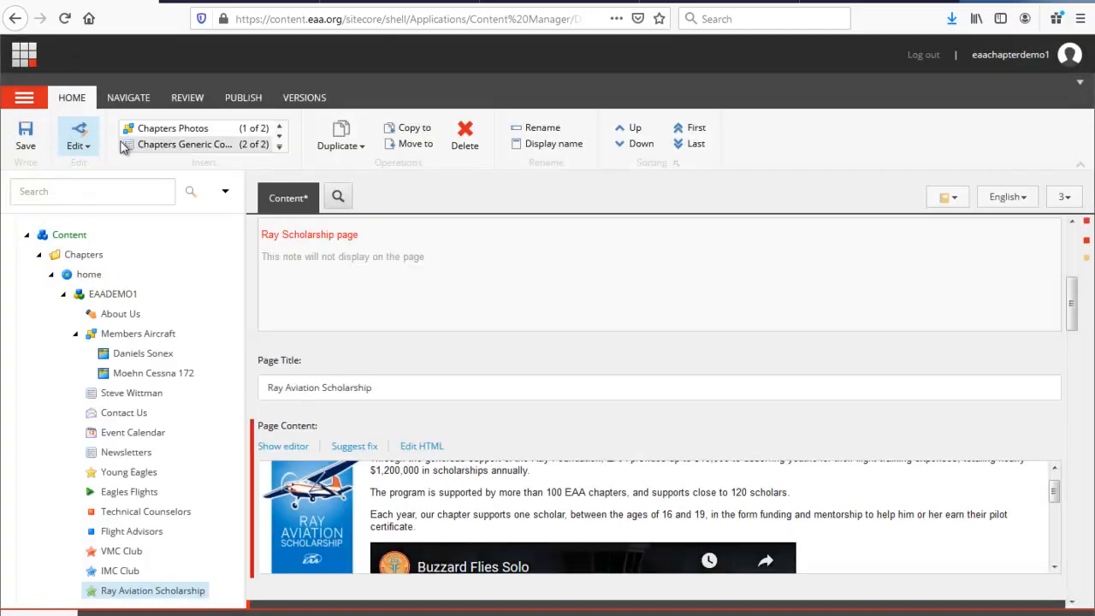
{"action": "left_click", "coordinate": [25, 139]}
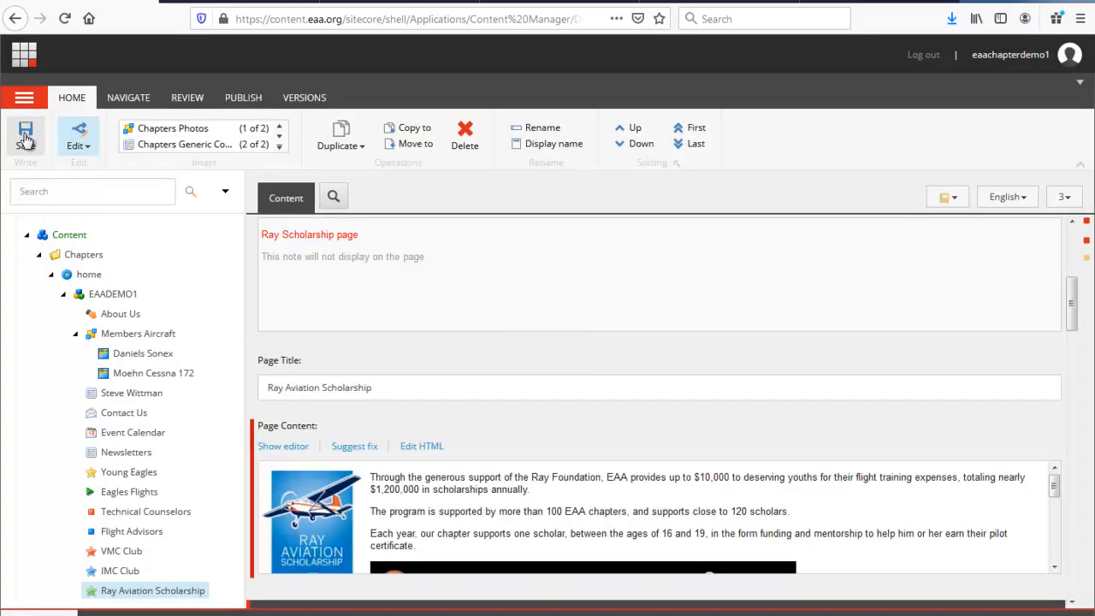
Step: Mark the Ray Aviation Scholarship item ready to publish and smart publish it with its subitems and related items
{"action": "left_click", "coordinate": [200, 105]}
{"action": "left_click", "coordinate": [242, 100]}
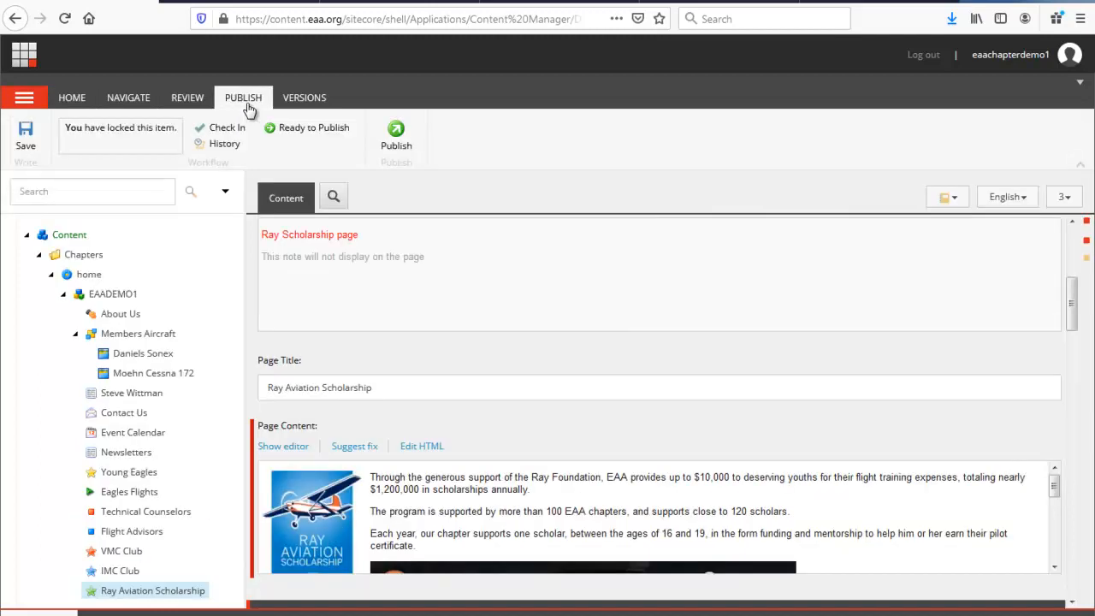
{"action": "left_click", "coordinate": [324, 139]}
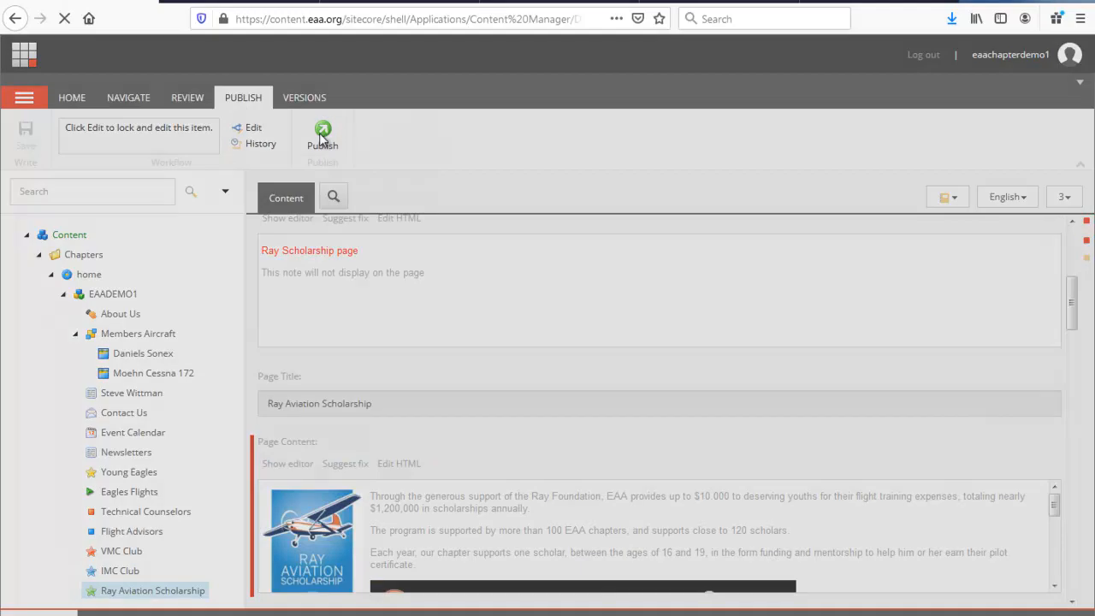
{"action": "left_click", "coordinate": [613, 539]}
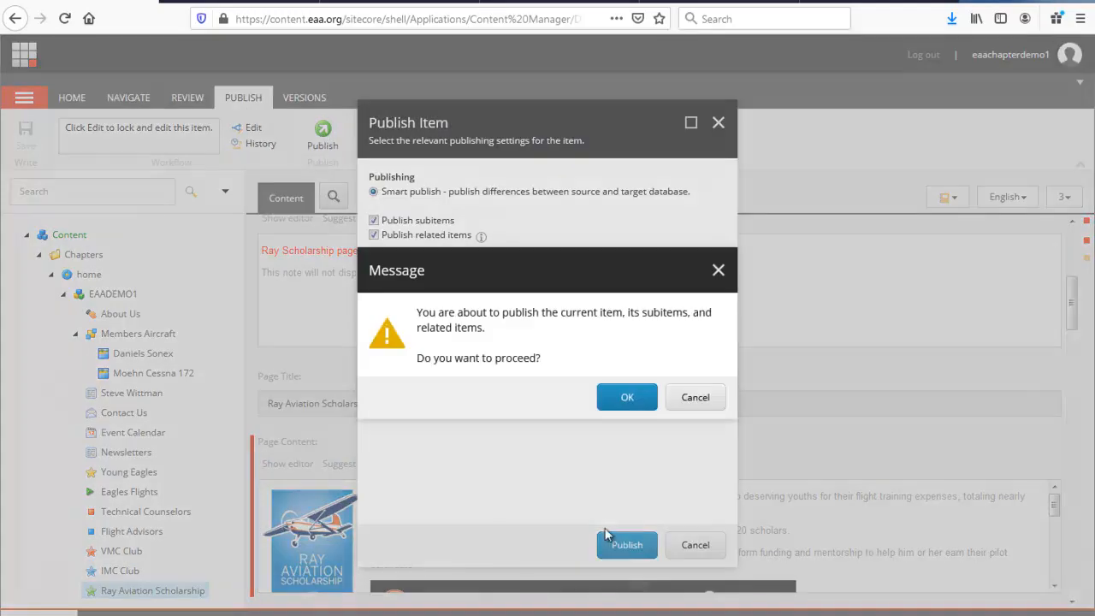
{"action": "left_click", "coordinate": [629, 397]}
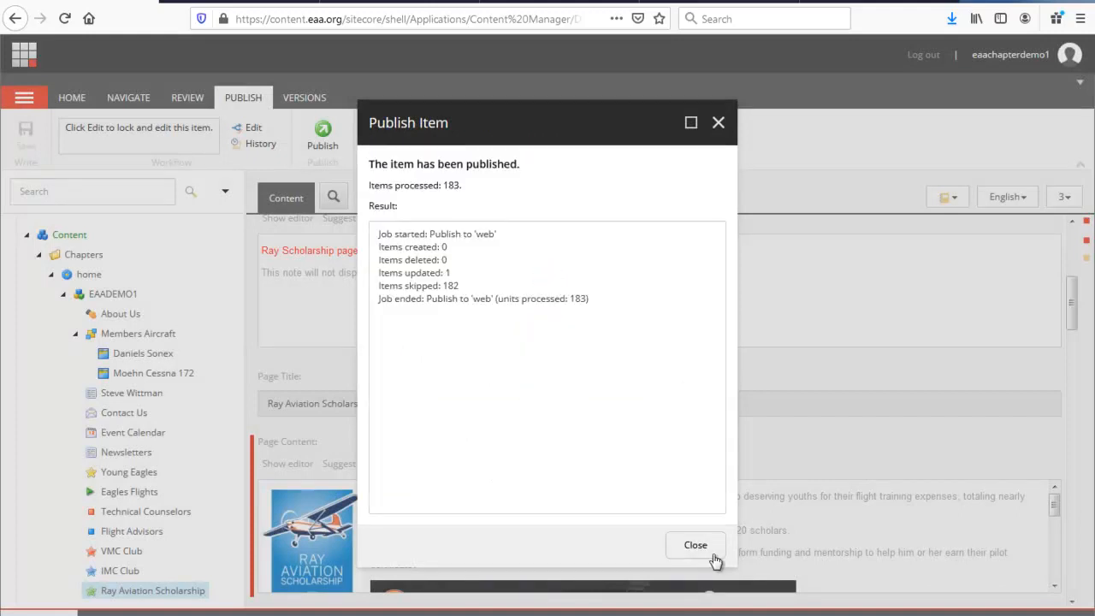
{"action": "left_click", "coordinate": [714, 556]}
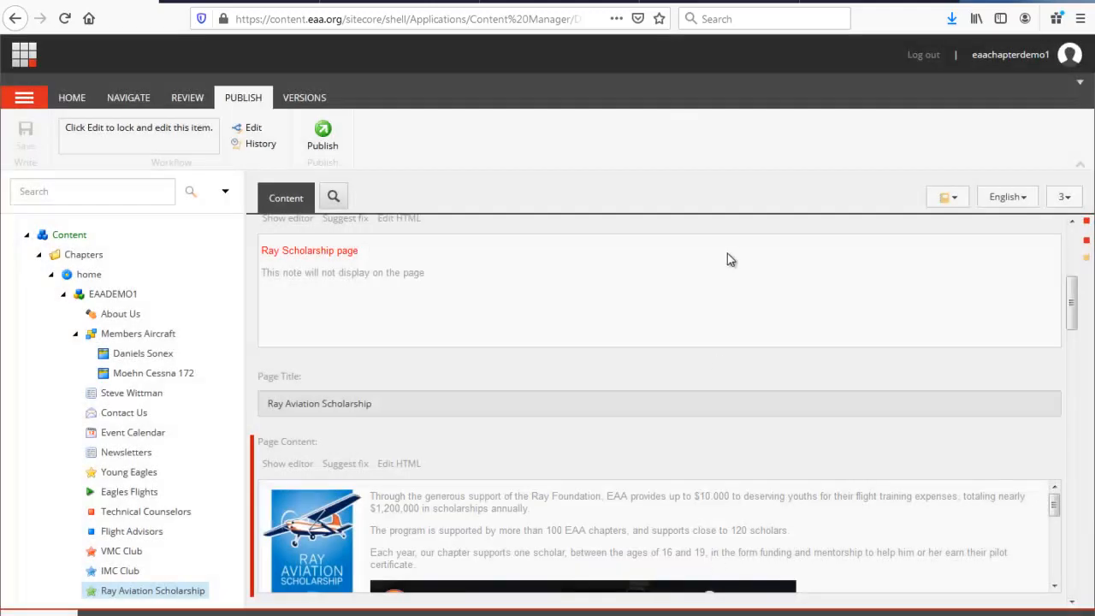
Step: Switch to the live chapter website and view the Ray Aviation Scholarship page down to the embedded video
{"action": "left_click", "coordinate": [397, 5]}
{"action": "left_click", "coordinate": [137, 288]}
{"action": "scroll", "coordinate": [137, 292], "scroll_direction": "down", "scroll_amount": 5}
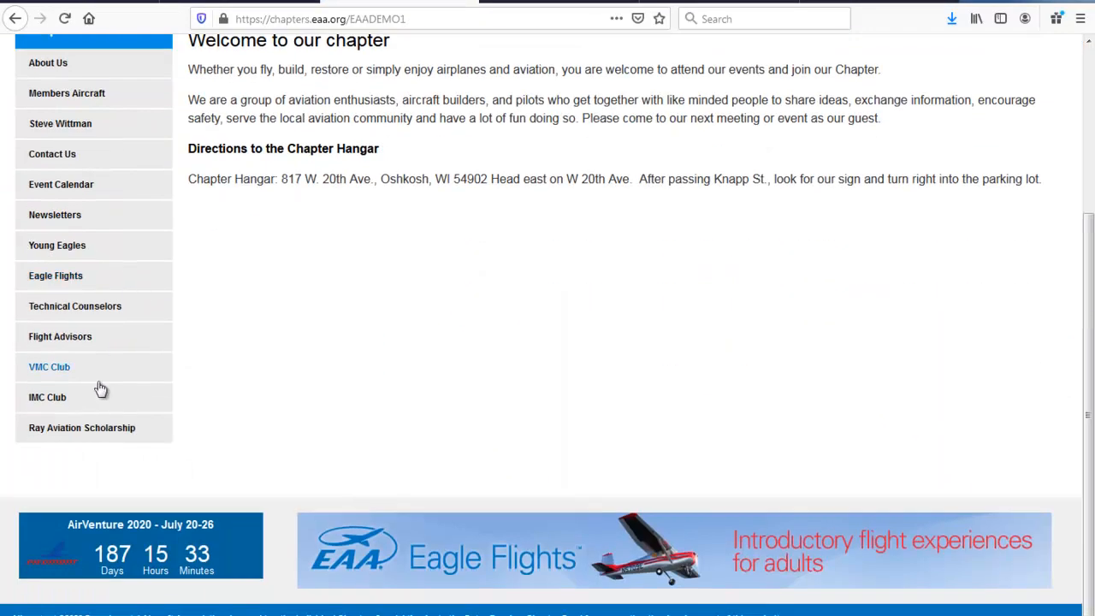
{"action": "left_click", "coordinate": [96, 428]}
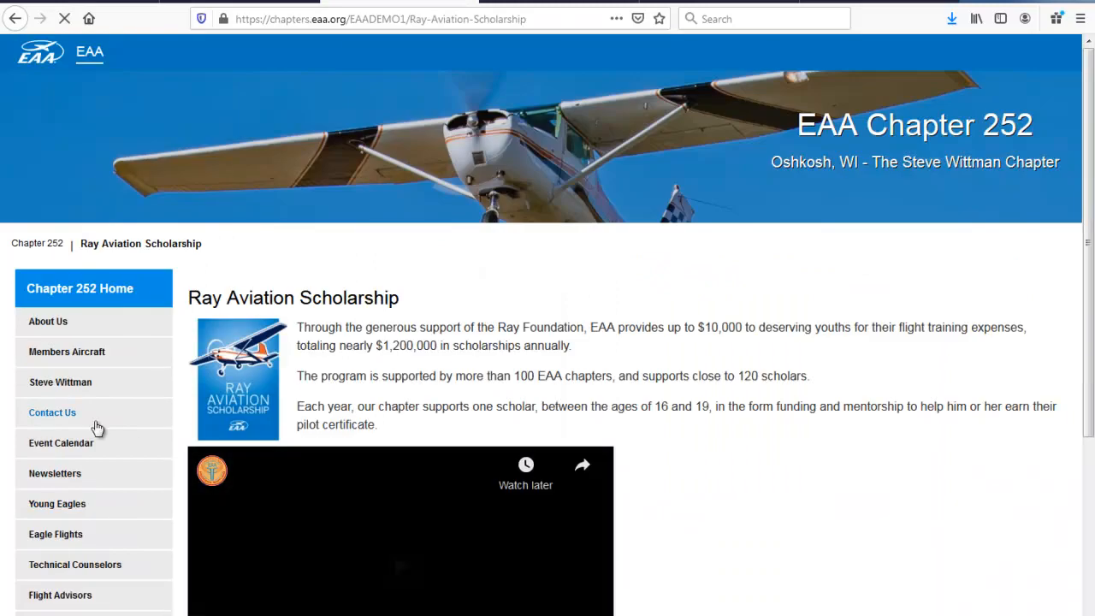
{"action": "scroll", "coordinate": [481, 343], "scroll_direction": "down", "scroll_amount": 2}
{"action": "scroll", "coordinate": [480, 343], "scroll_direction": "down", "scroll_amount": 2}
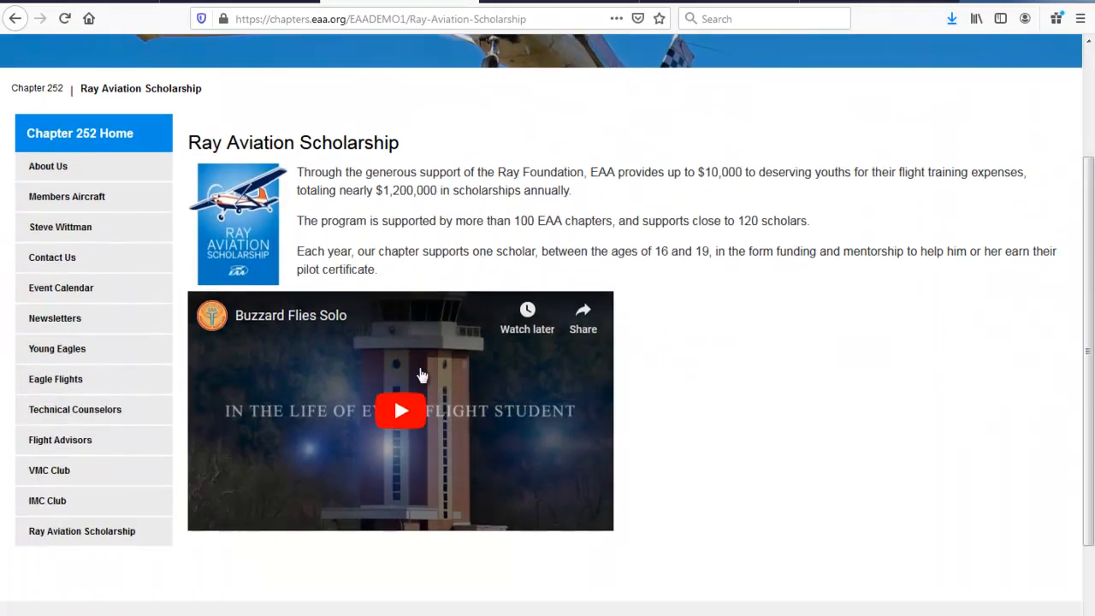
Step: Test the embedded Buzzard Flies Solo video by playing it briefly, pausing it, and checking its channel details
{"action": "left_click", "coordinate": [395, 415]}
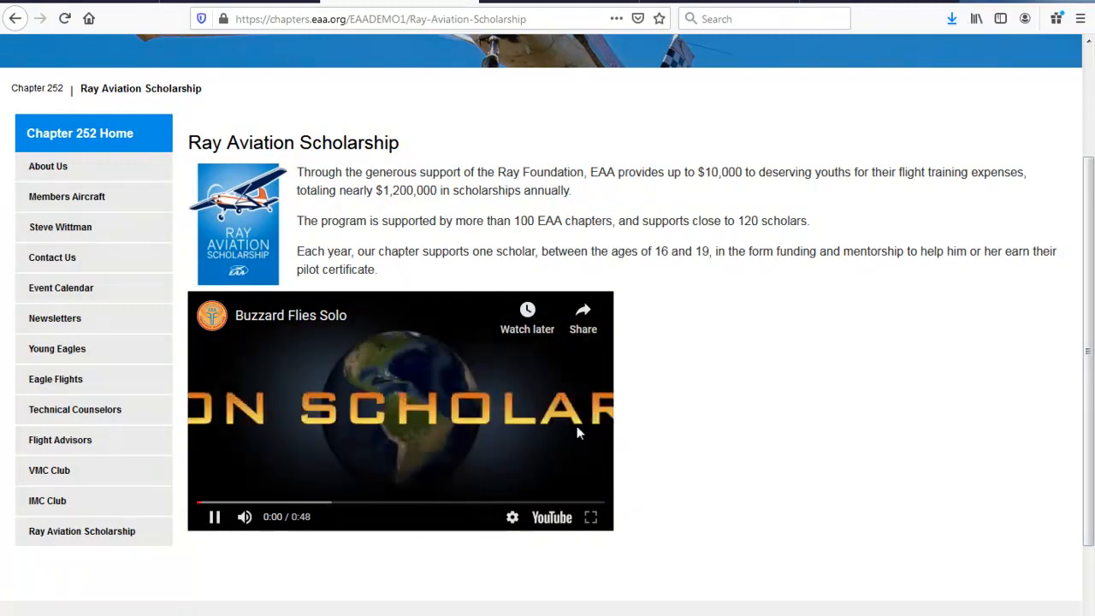
{"action": "left_click", "coordinate": [215, 518]}
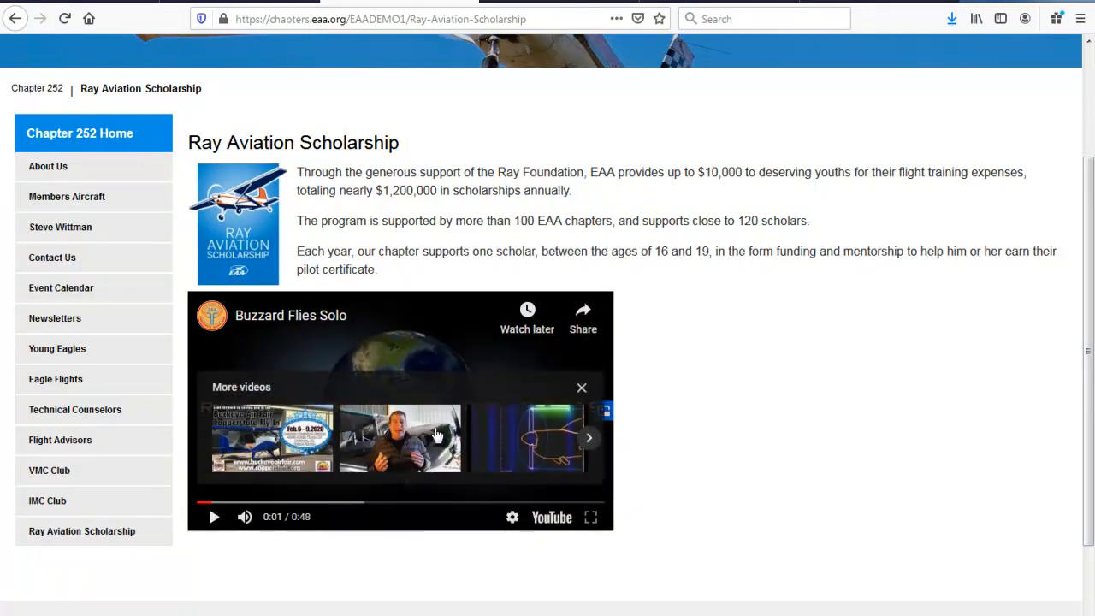
{"action": "mouse_move", "coordinate": [253, 325]}
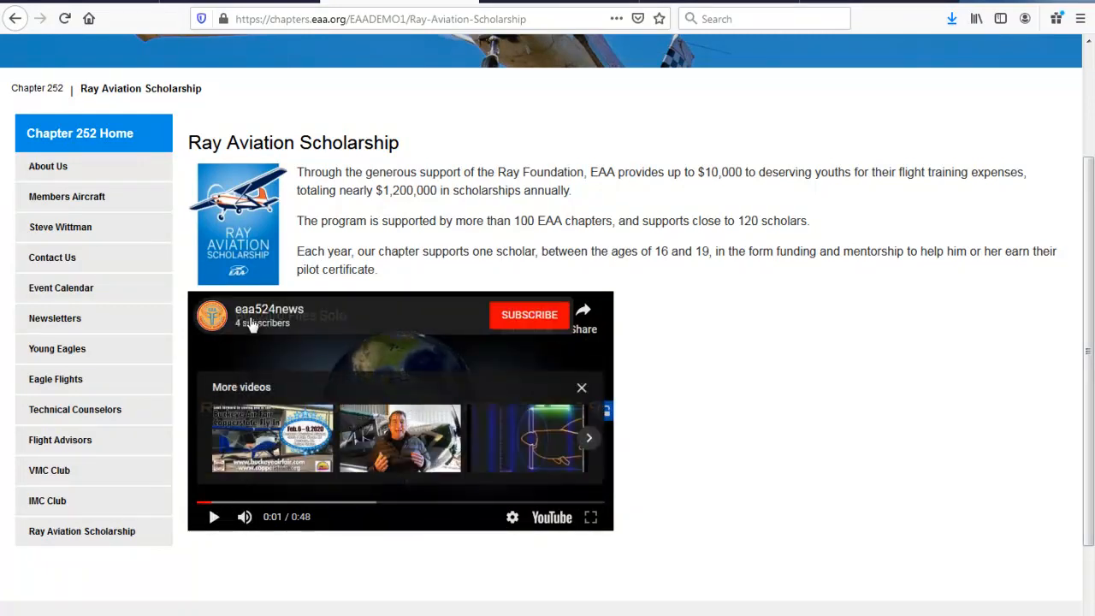